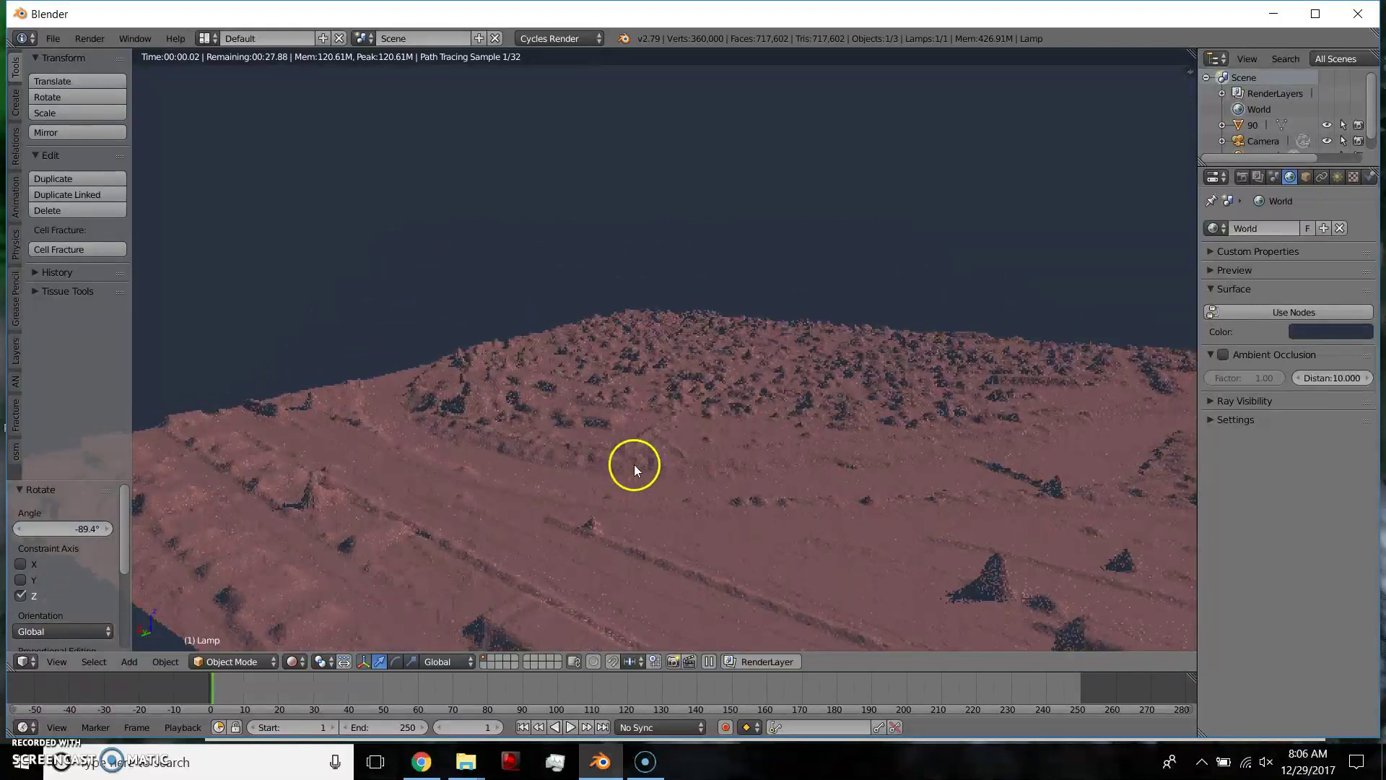
Switch the Fairbanks terrain viewport to Solid shading and orbit to a low angle to inspect it
key("shift+z")
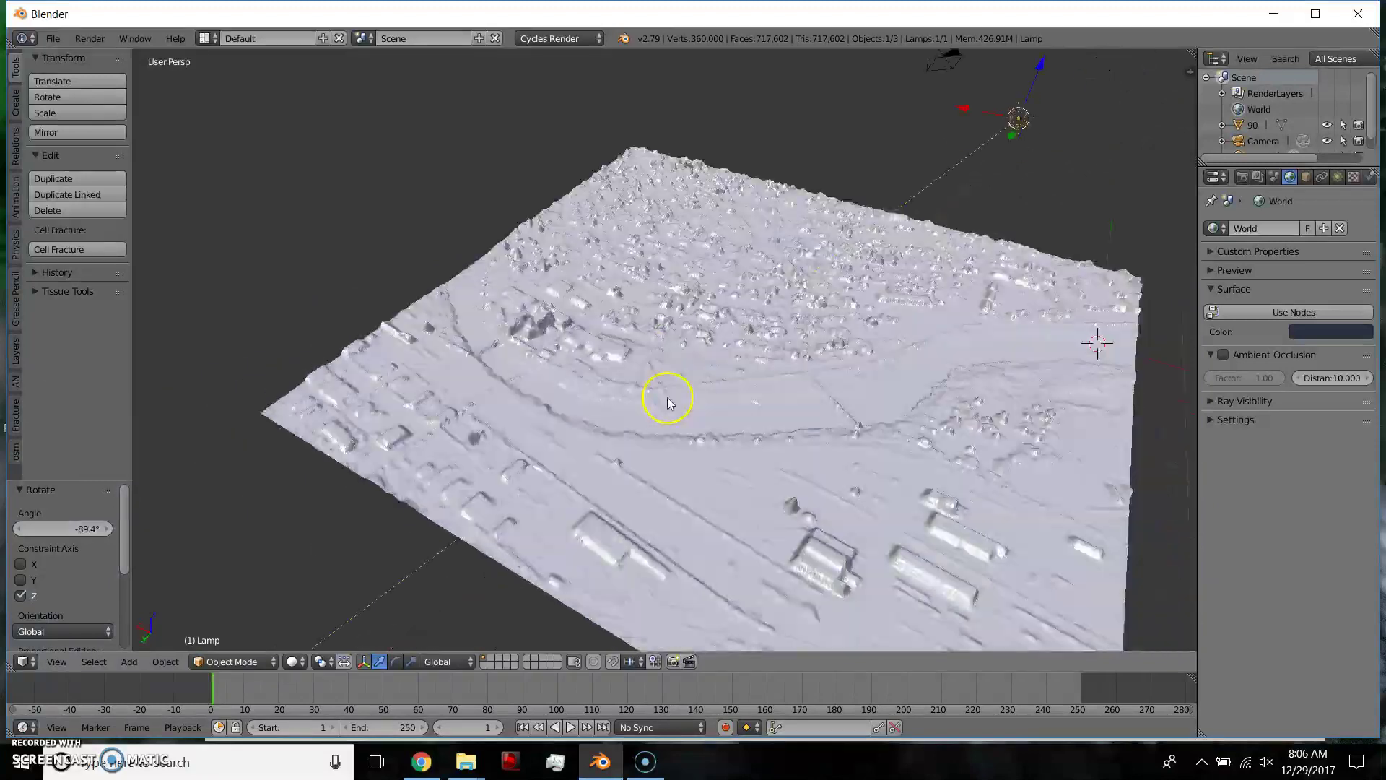
scroll(722, 471, "down", 2)
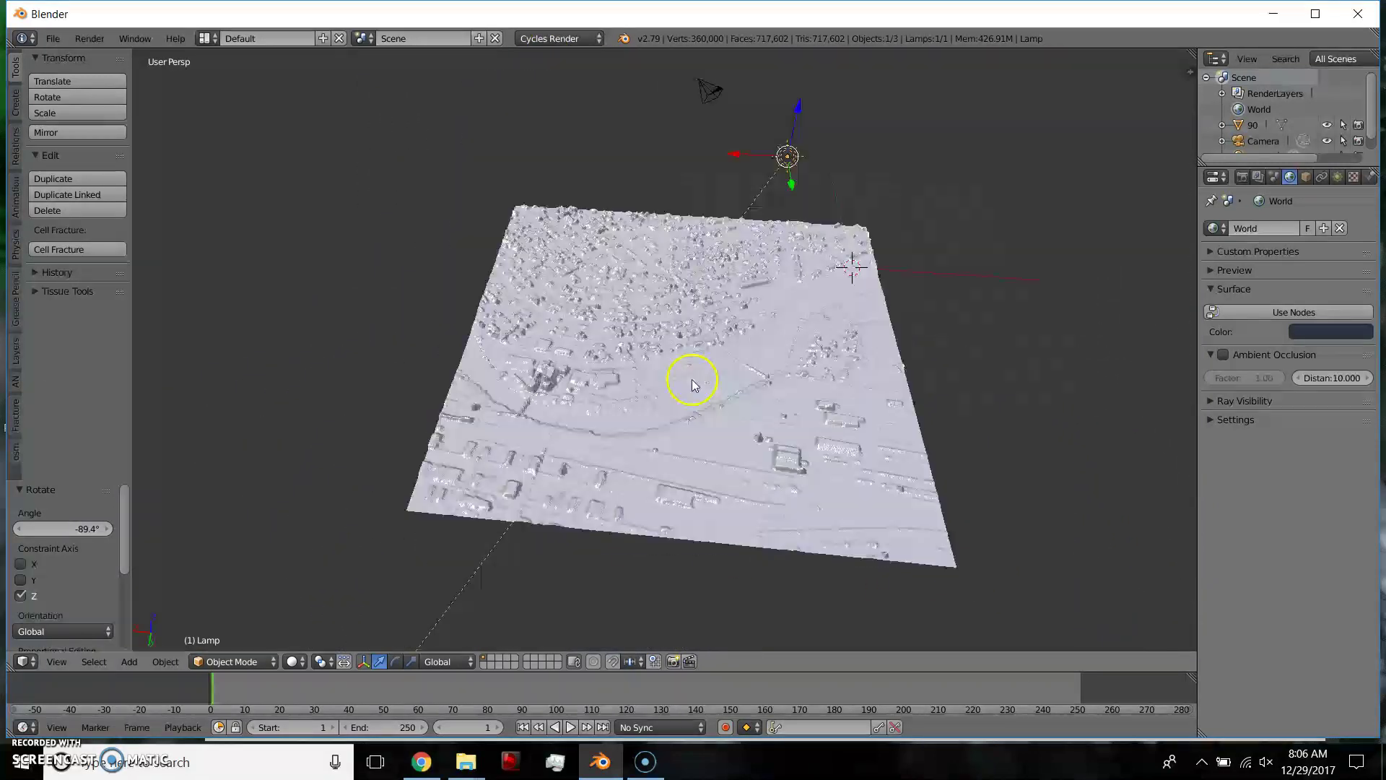
scroll(674, 378, "up", 3)
middle_click_drag(674, 458, 659, 317)
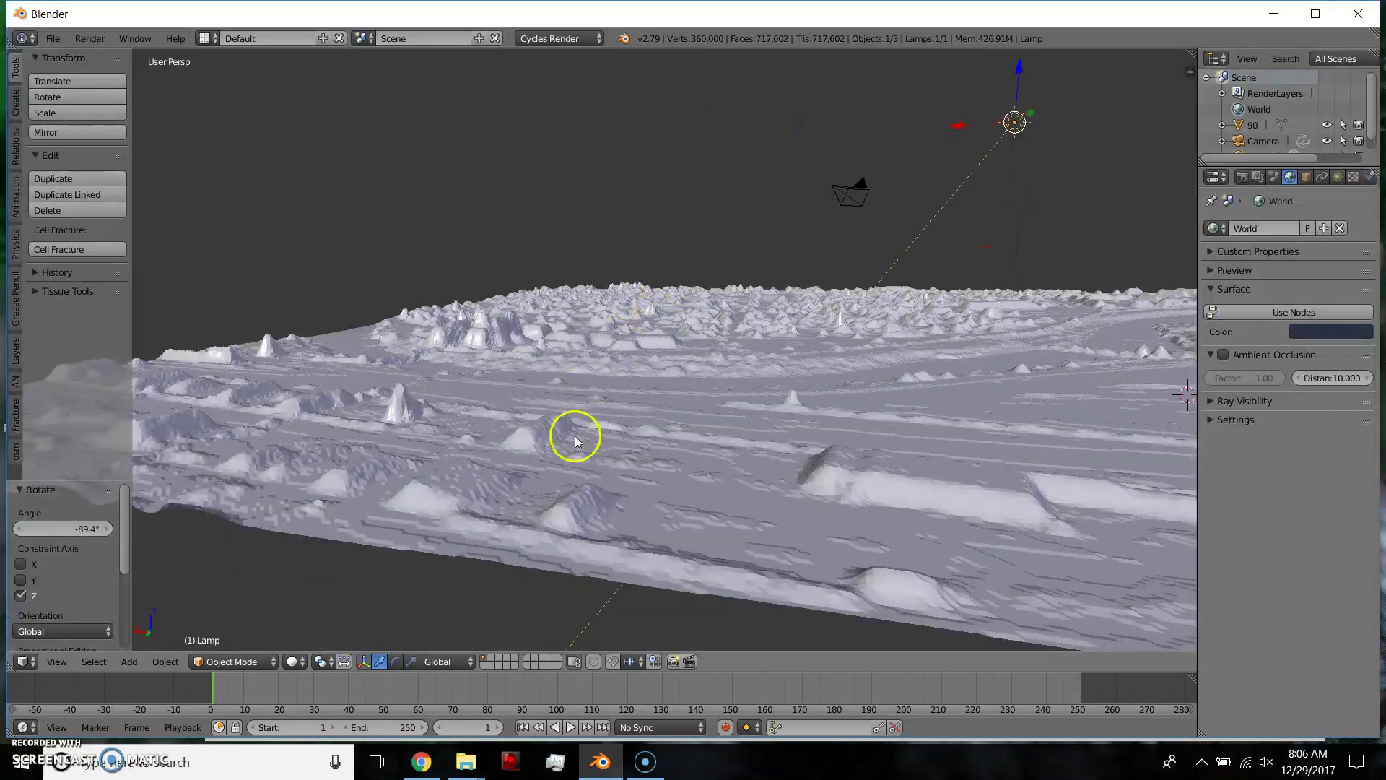
Go from the nationalmap results through The National Map and 3D Elevation Program to Download Elevation Products
left_click(421, 761)
left_click(434, 135)
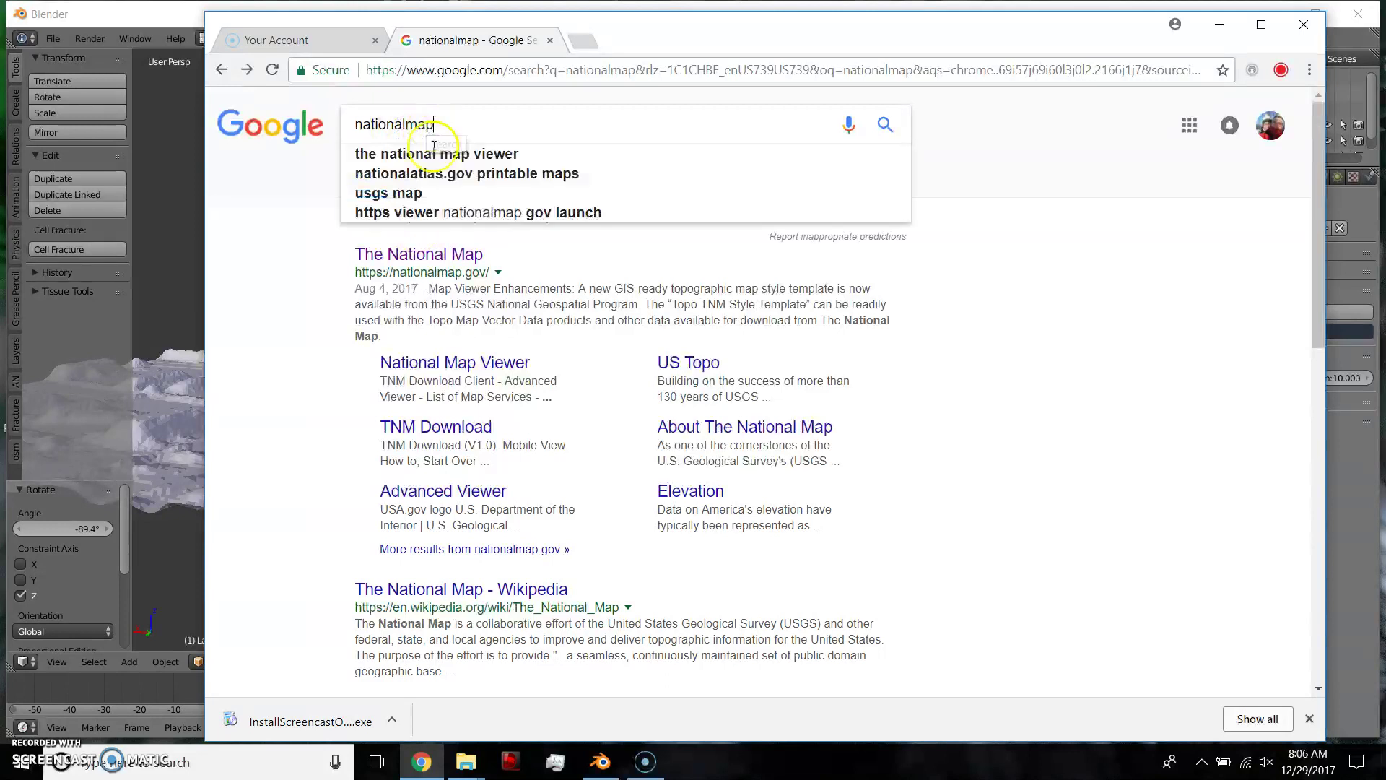
left_click(407, 262)
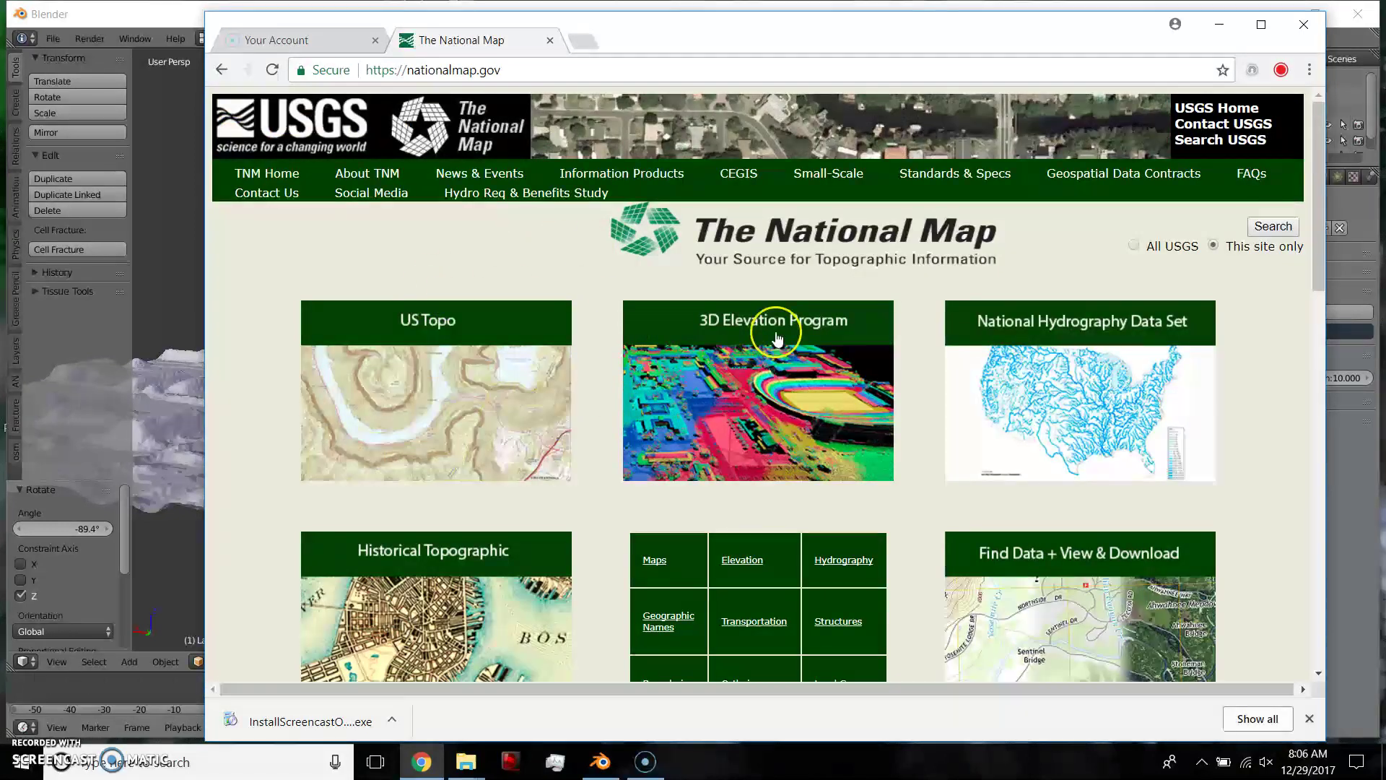
left_click(777, 338)
mouse_move(312, 359)
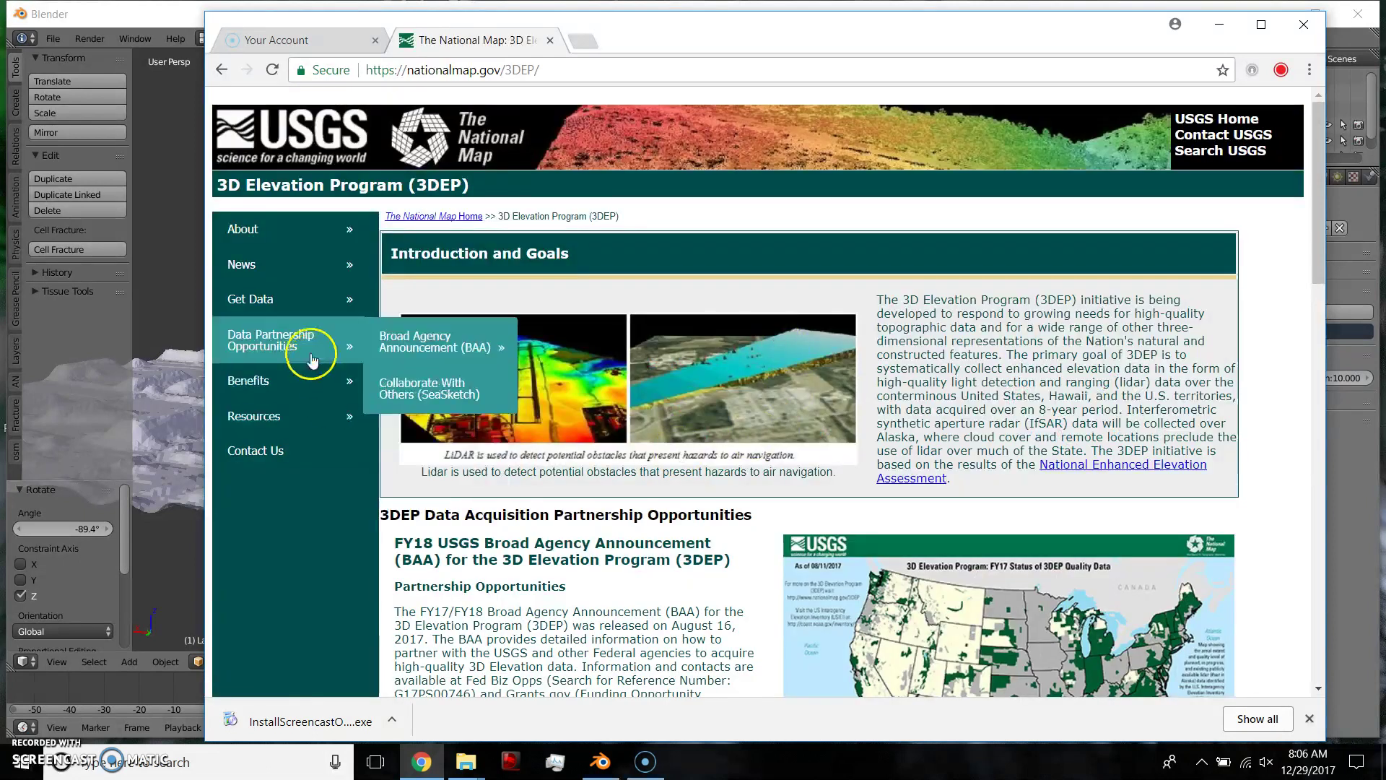
mouse_move(296, 311)
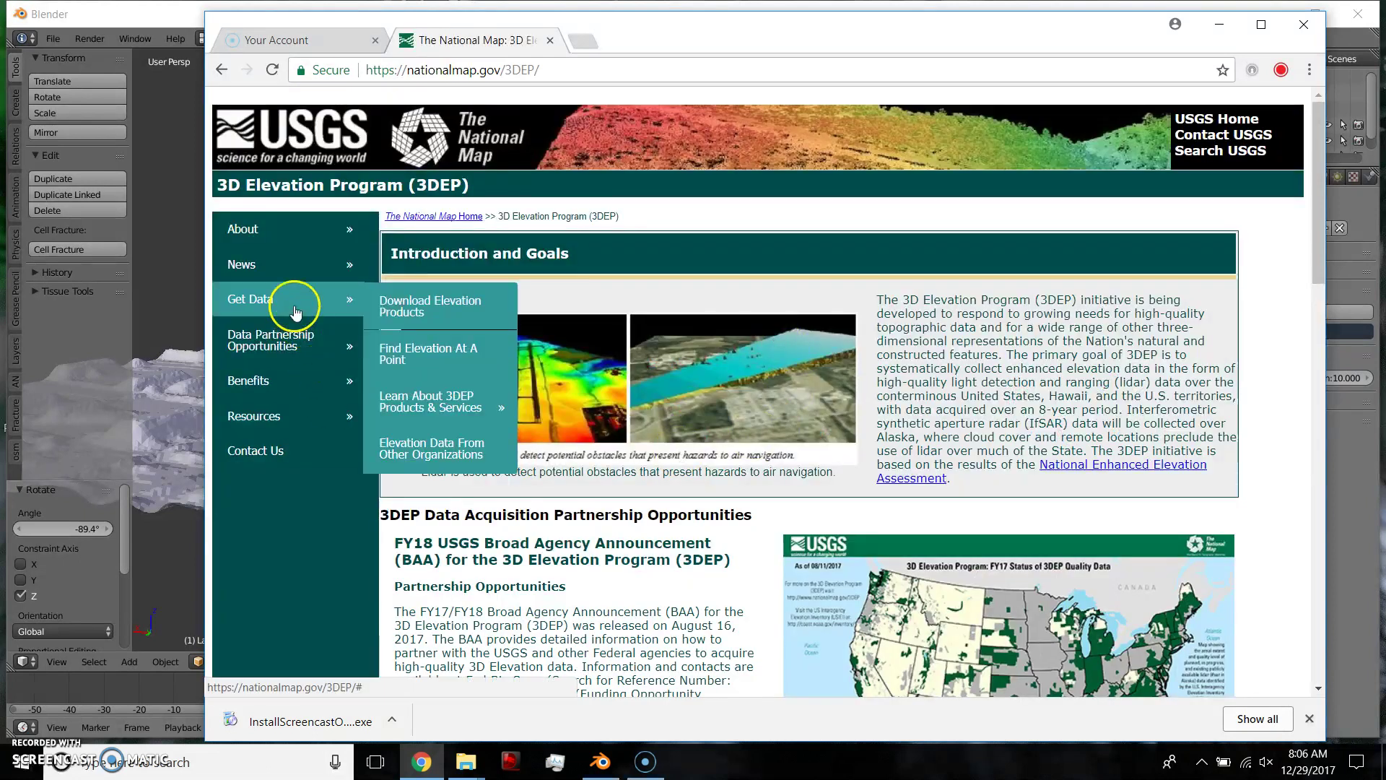
left_click(423, 318)
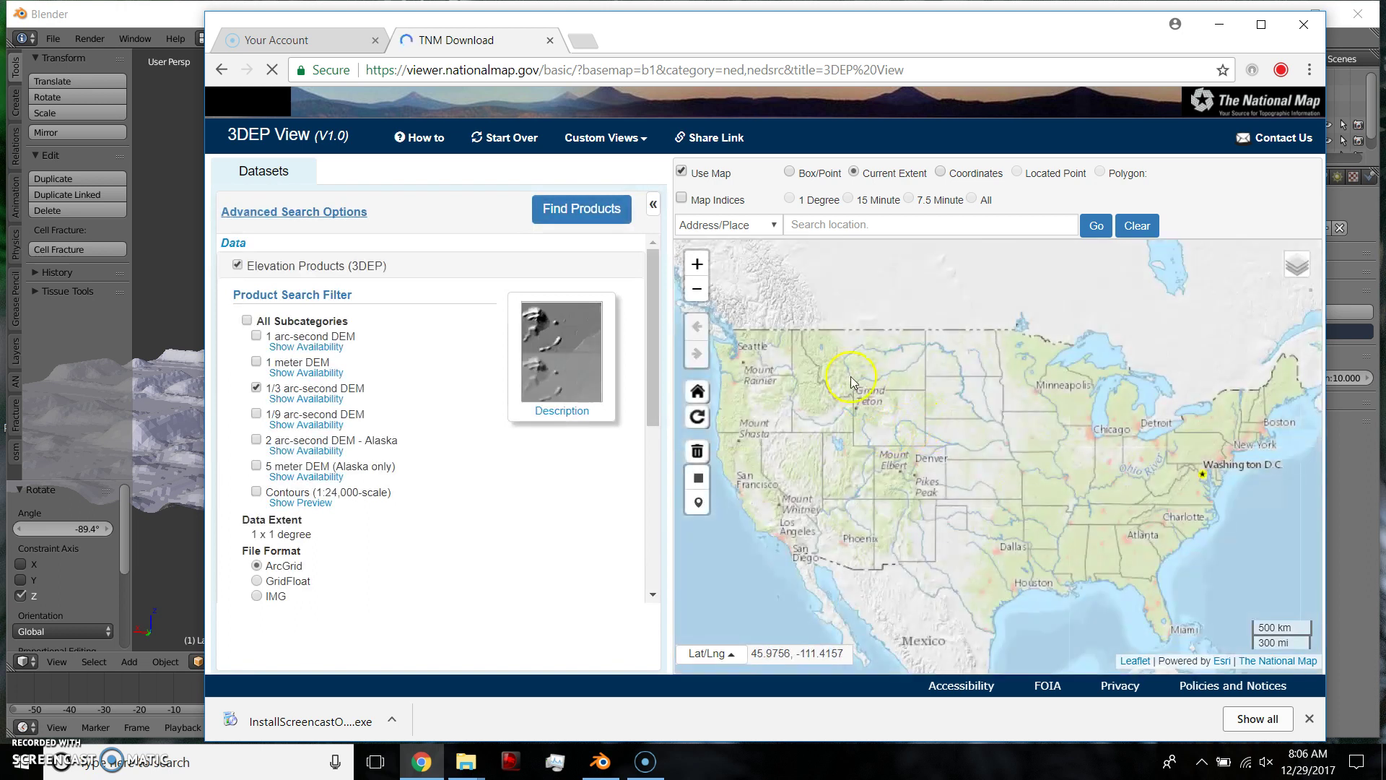
Zoom into downtown Fairbanks, box the Chena River area, and find its elevation products
scroll(1020, 525, "up", 1)
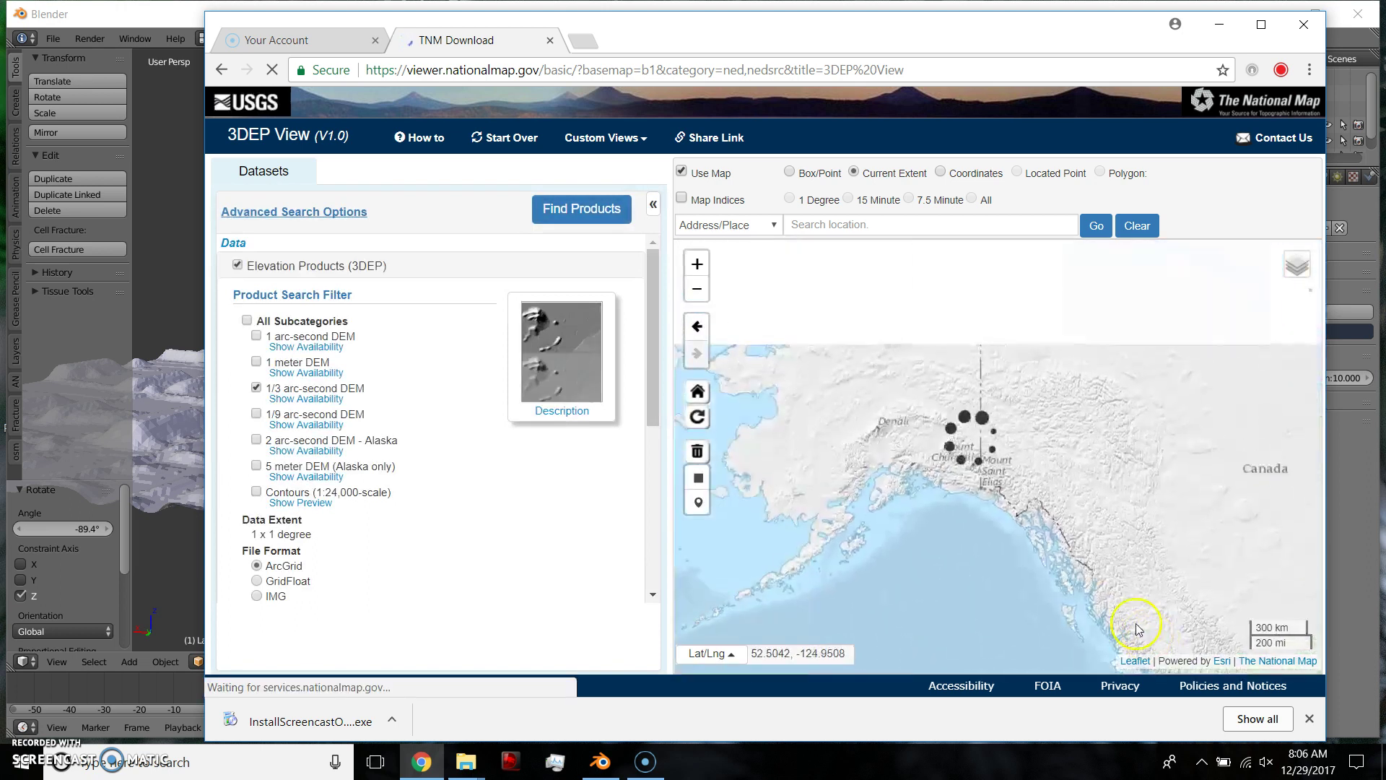
scroll(930, 428, "up", 2)
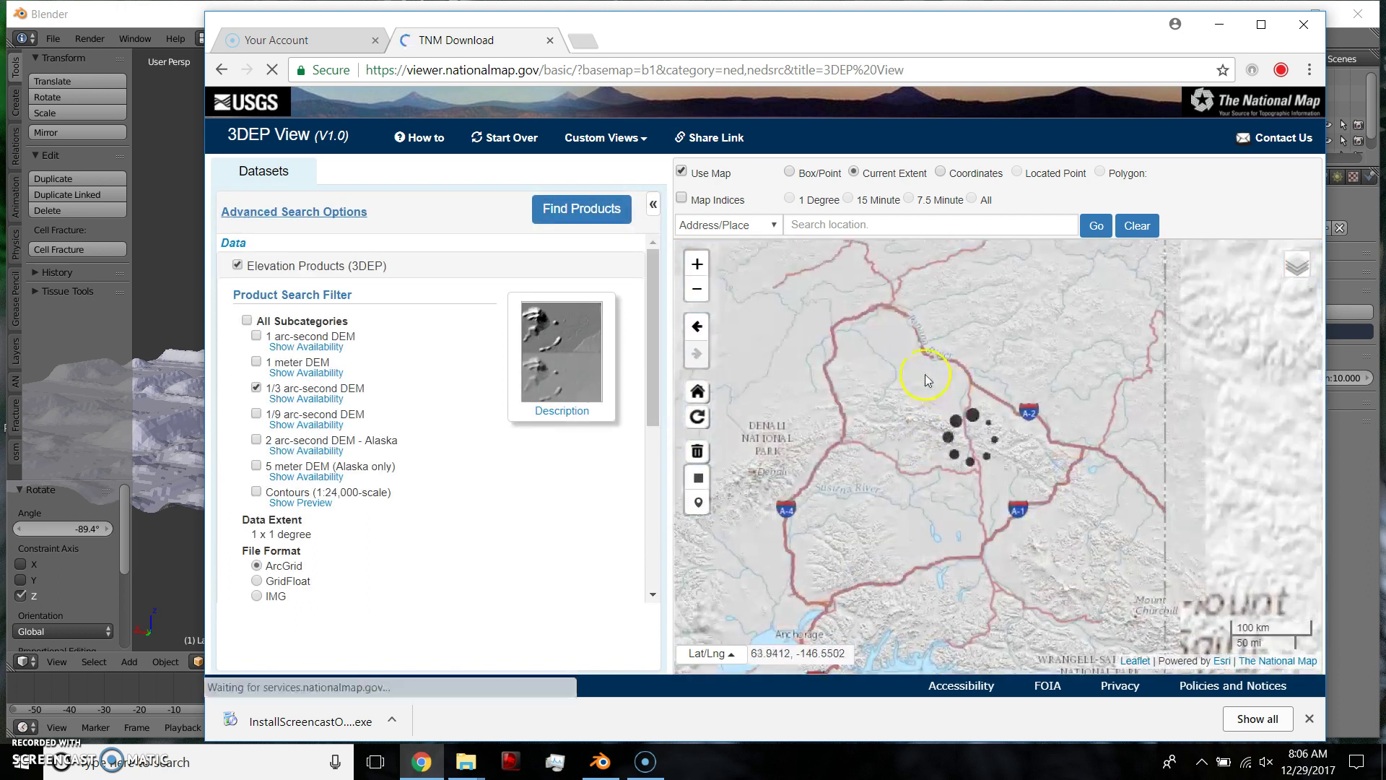
scroll(936, 383, "up", 2)
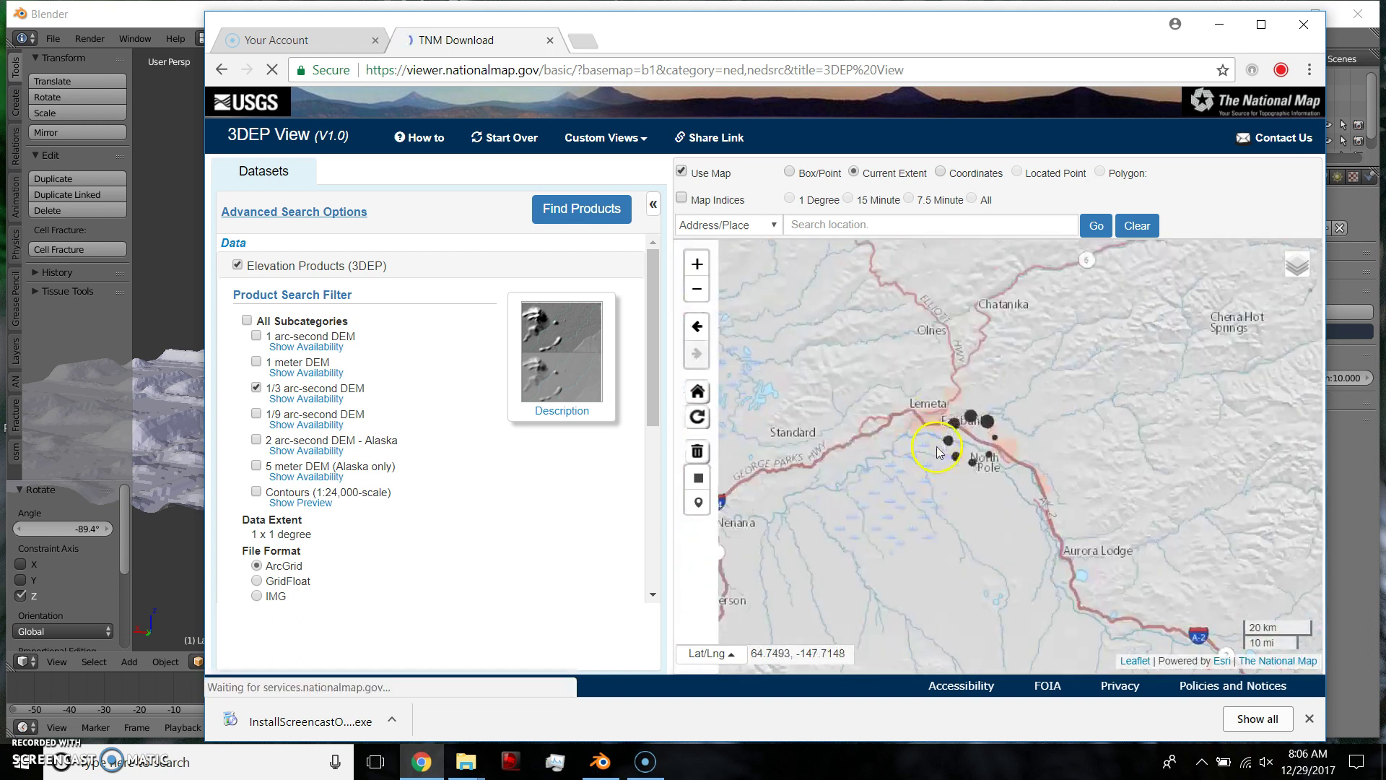
scroll(948, 428, "up", 3)
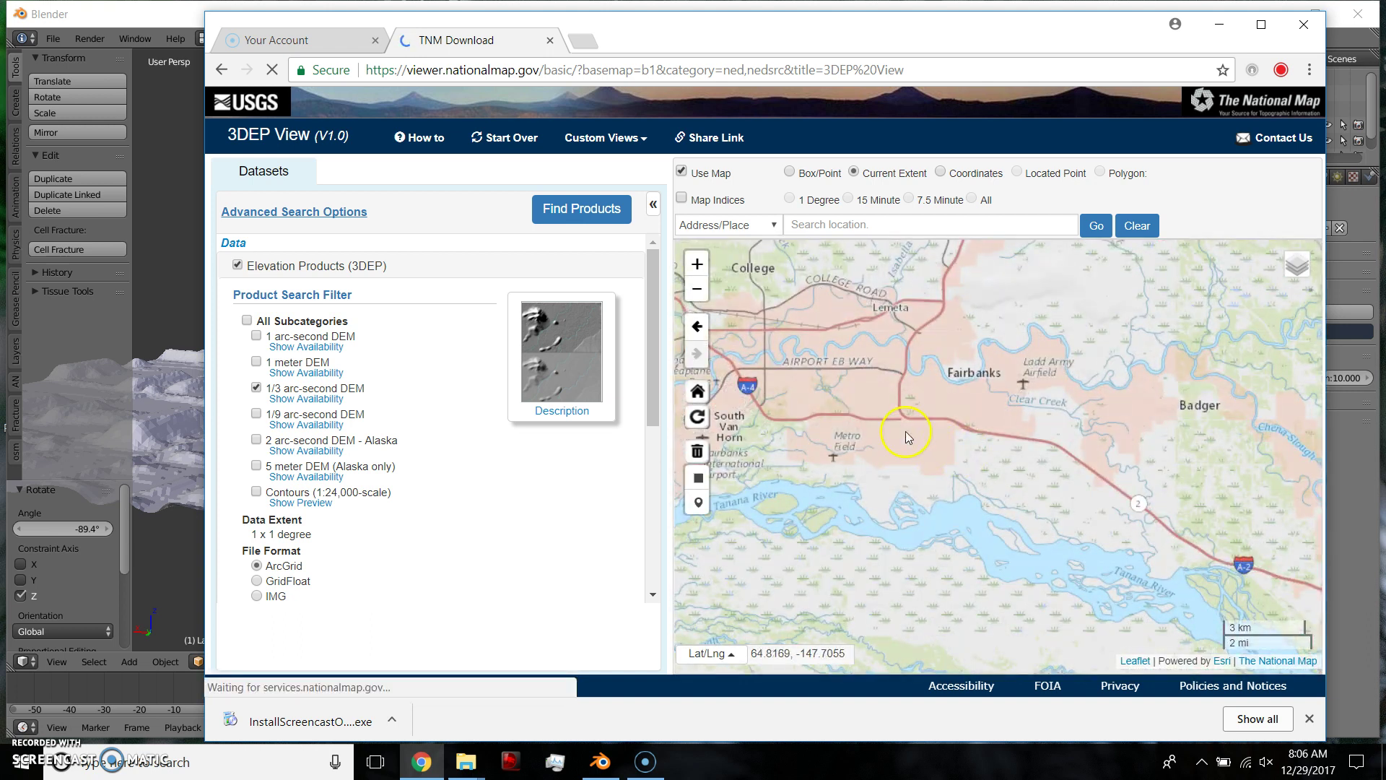
scroll(967, 478, "up", 3)
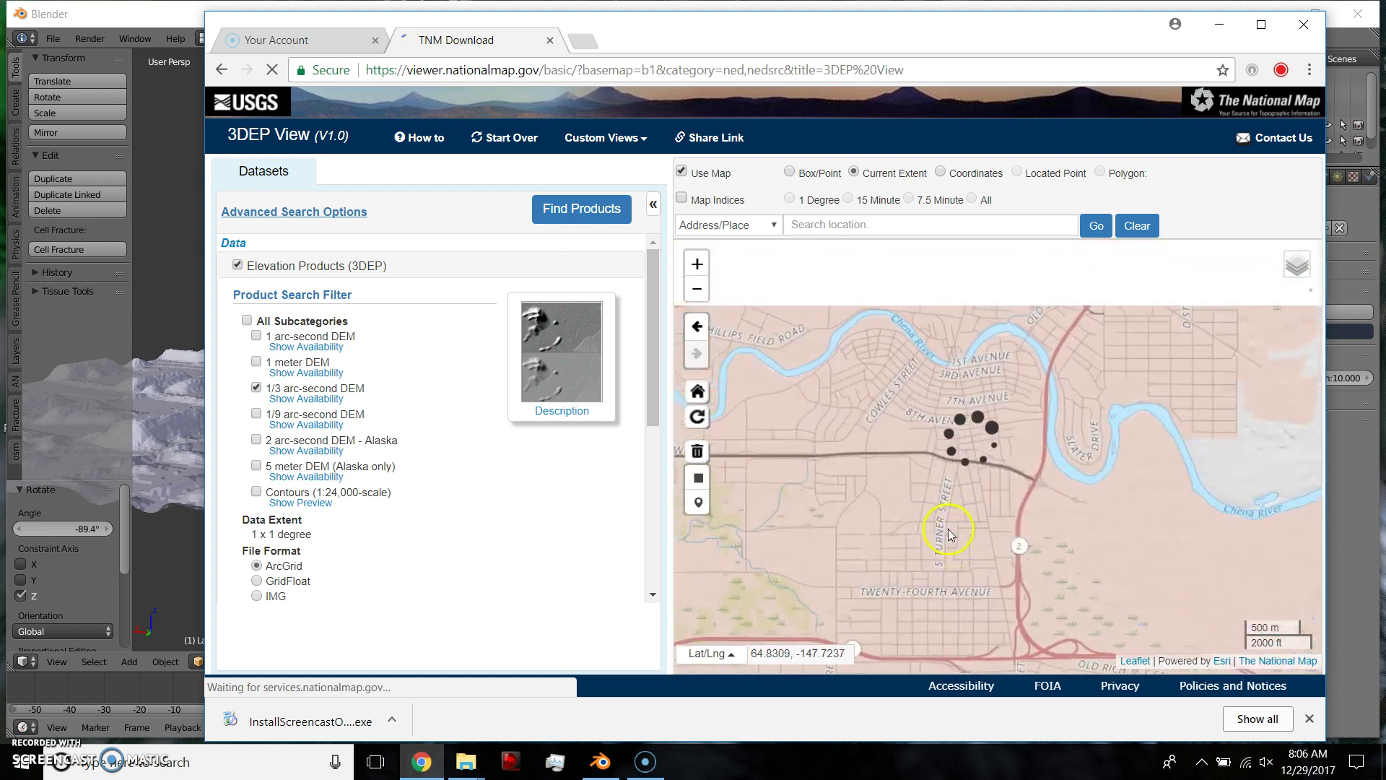
scroll(997, 449, "up", 2)
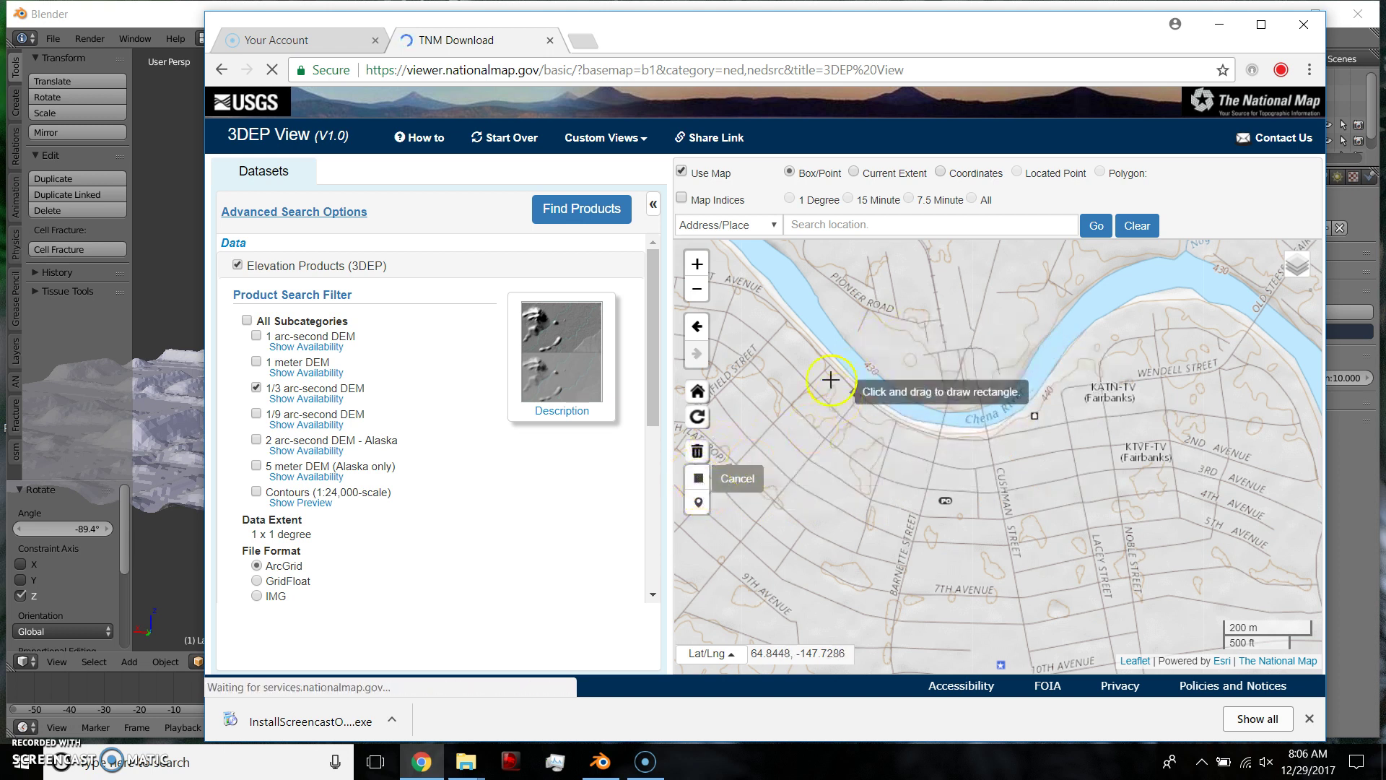
left_click_drag(768, 275, 1314, 586)
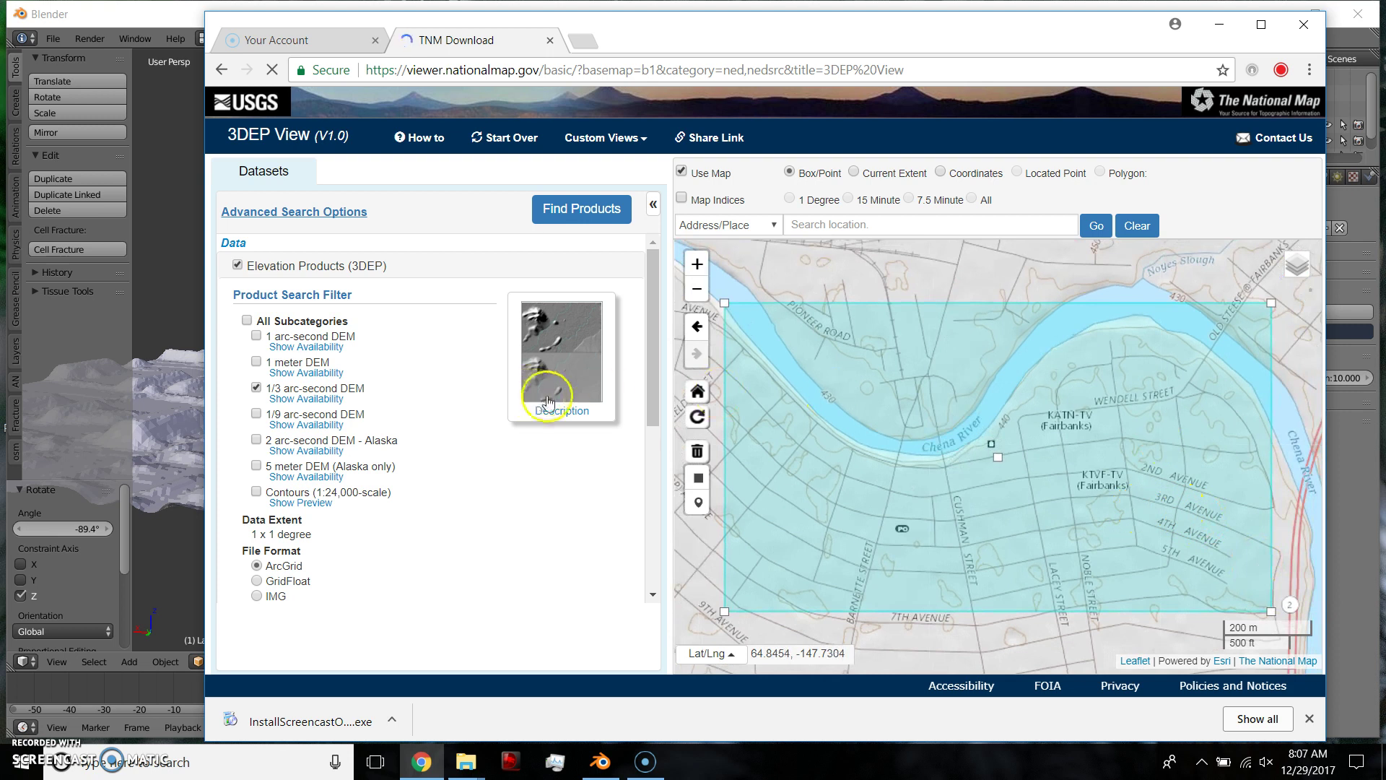
left_click(586, 210)
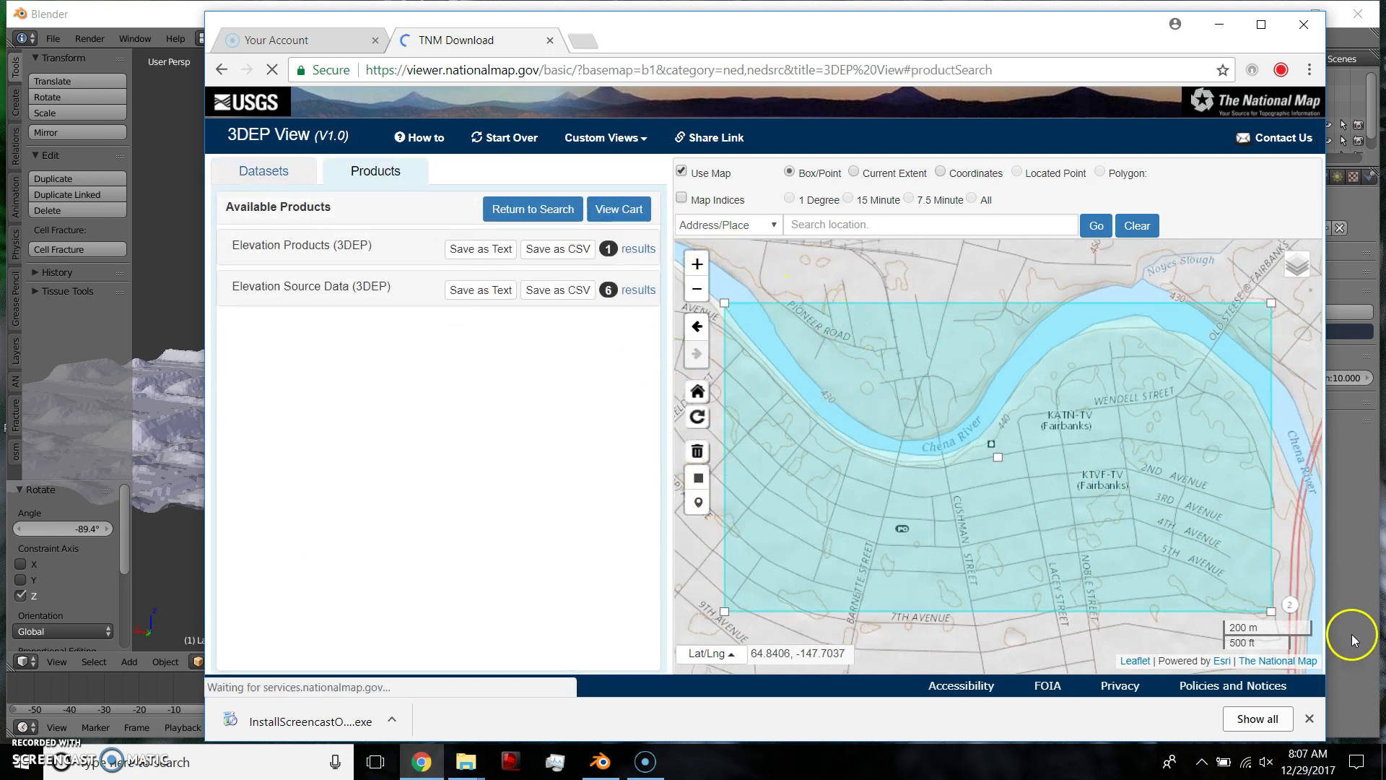
Map the Elevation Source Data lidar tile footprints, including 000126, then download the LAS for tile 000091
left_click(630, 292)
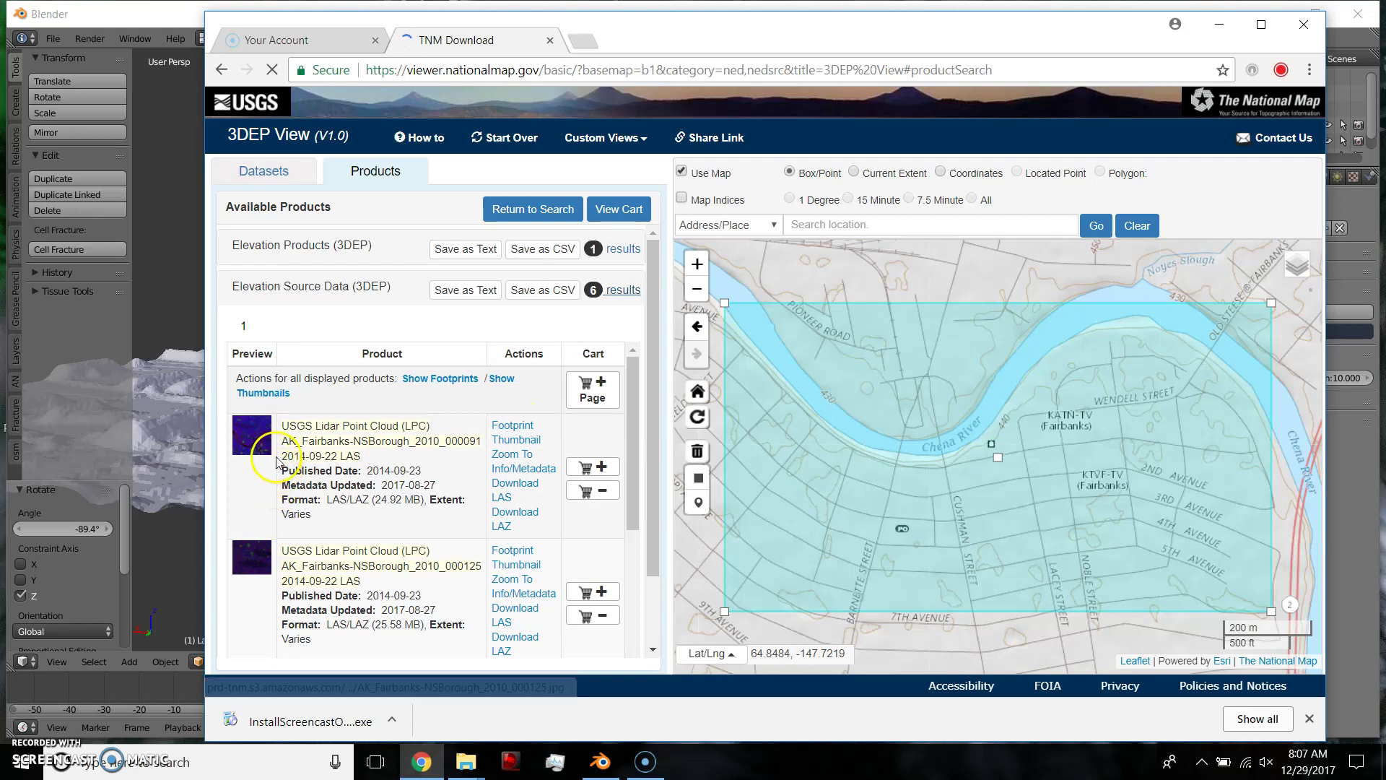
left_click(526, 425)
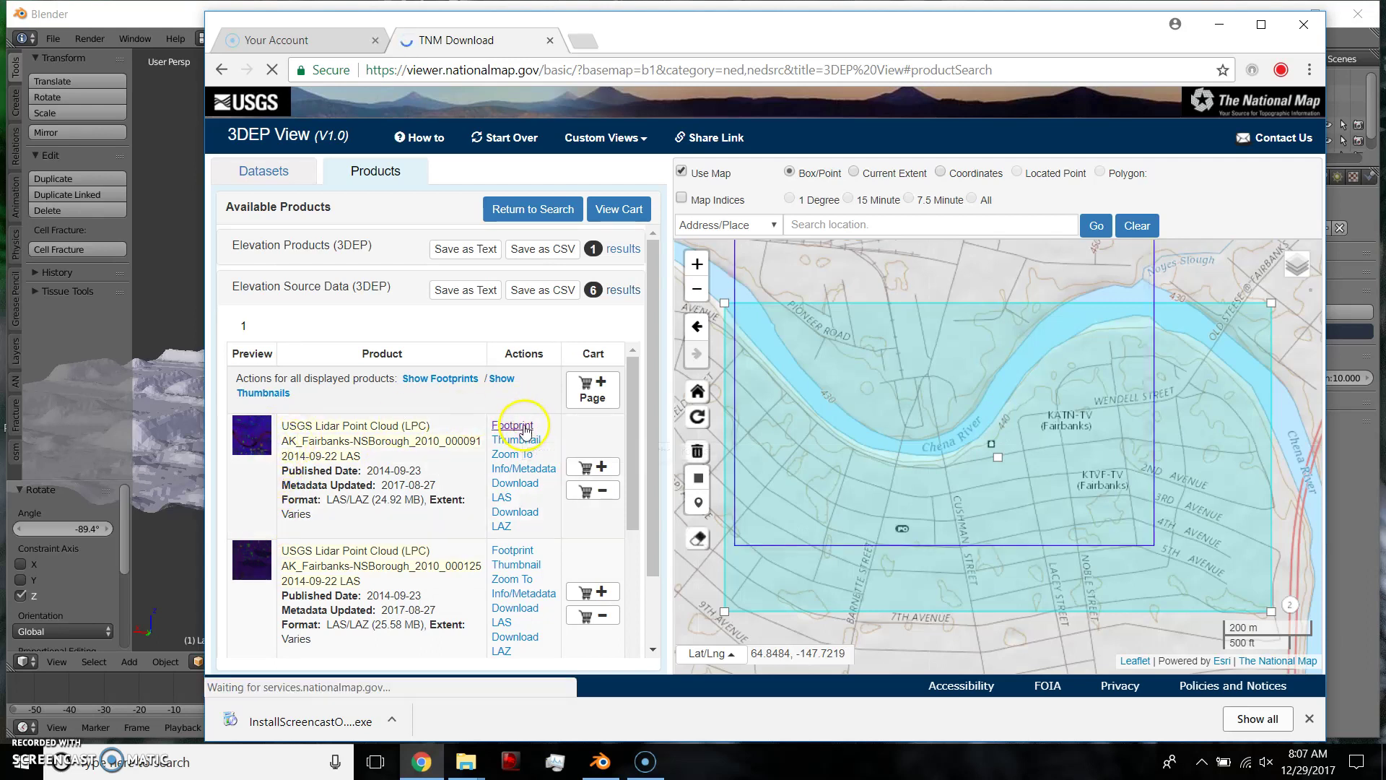
left_click(513, 550)
scroll(505, 520, "down", 1)
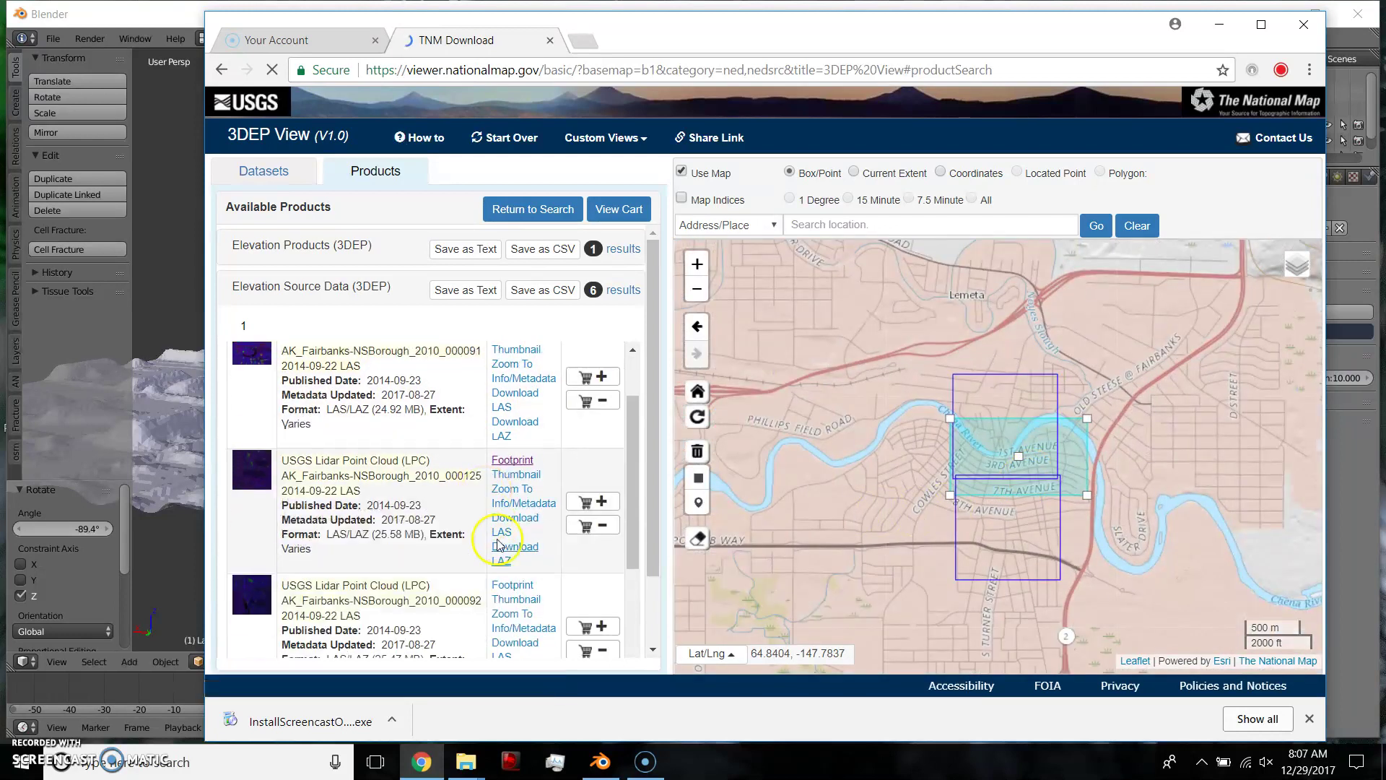
scroll(520, 578, "down", 1)
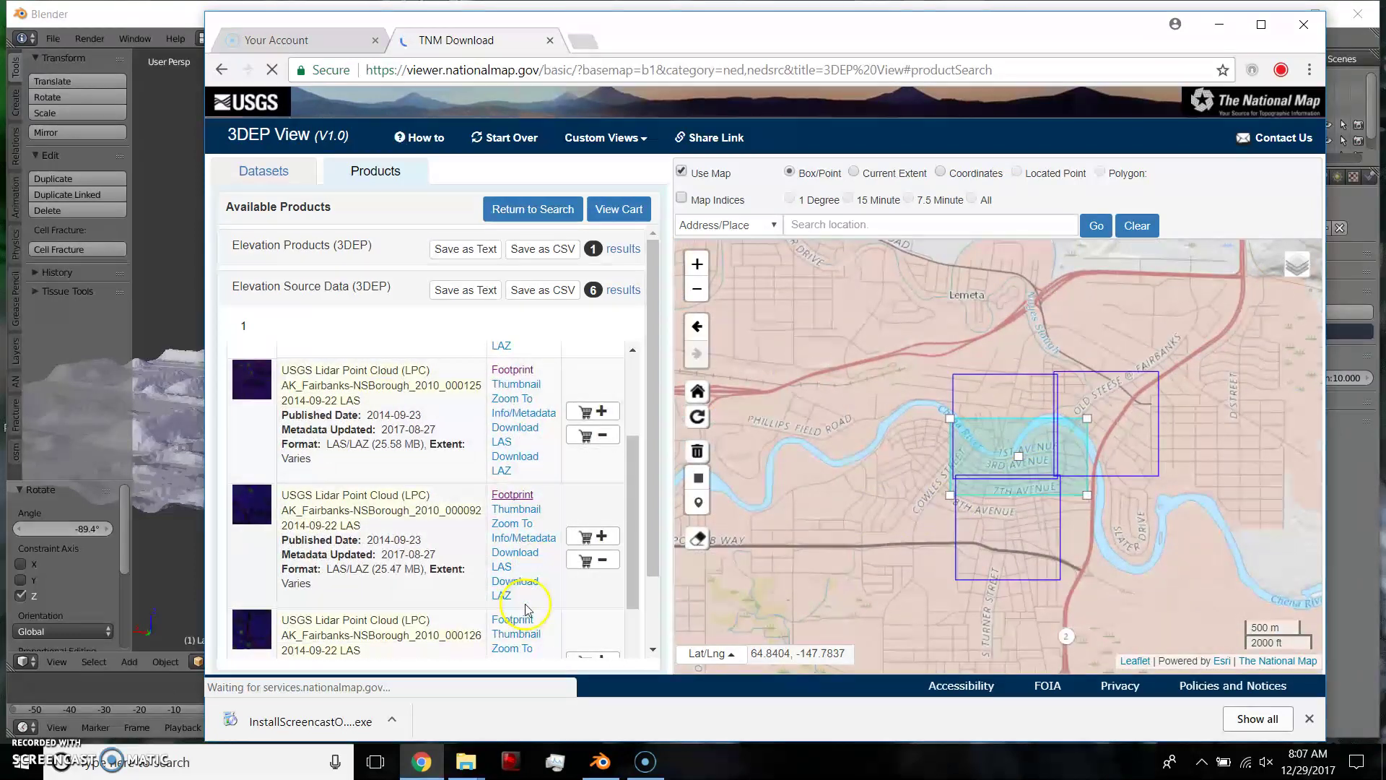
left_click(513, 619)
scroll(1047, 489, "up", 1)
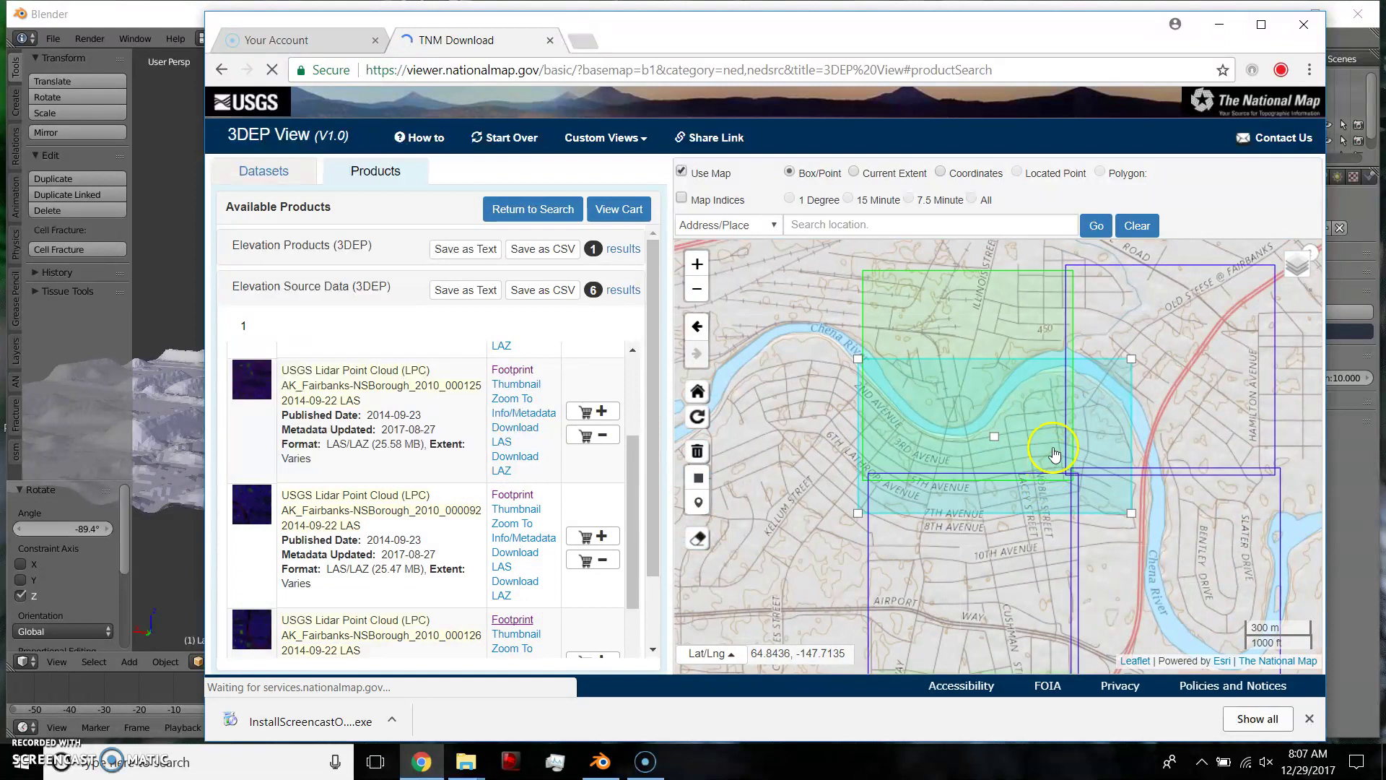
left_click(1019, 418)
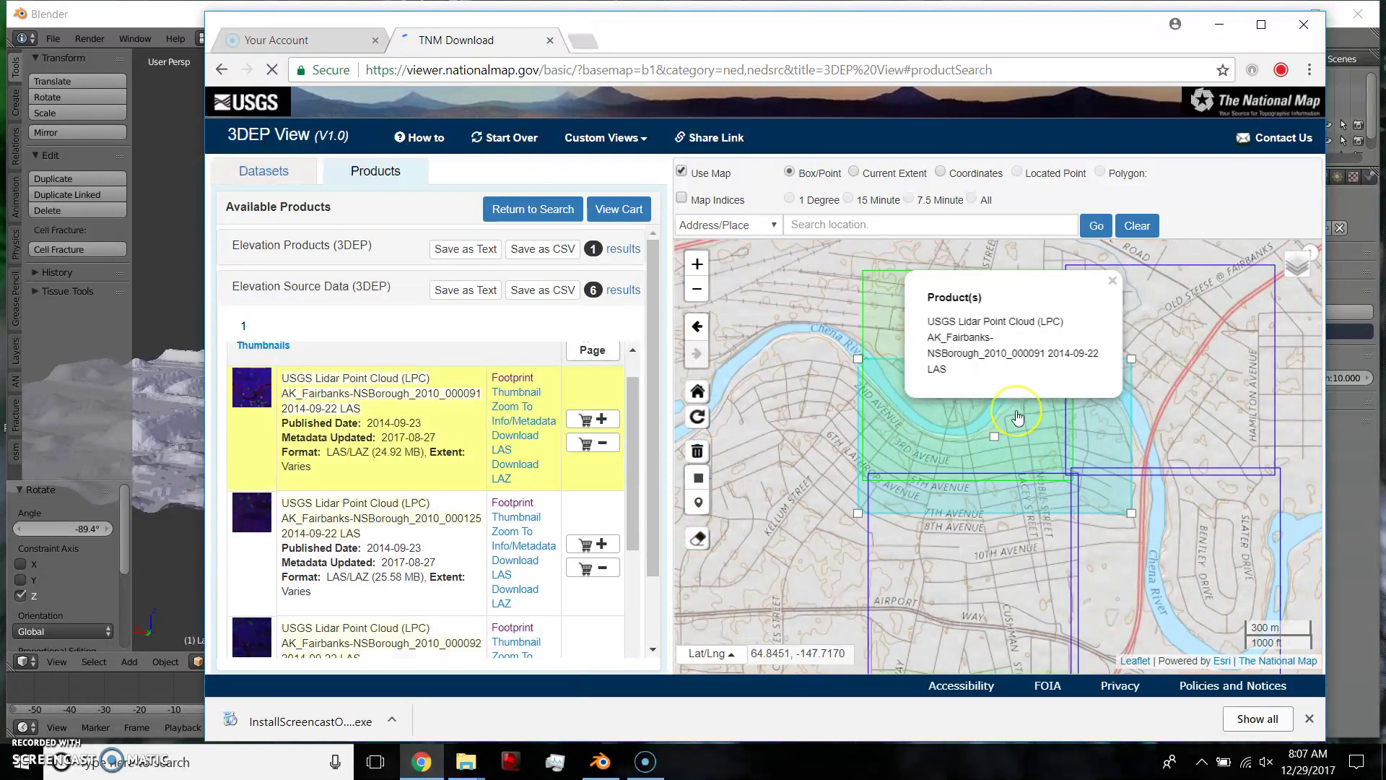
left_click(521, 442)
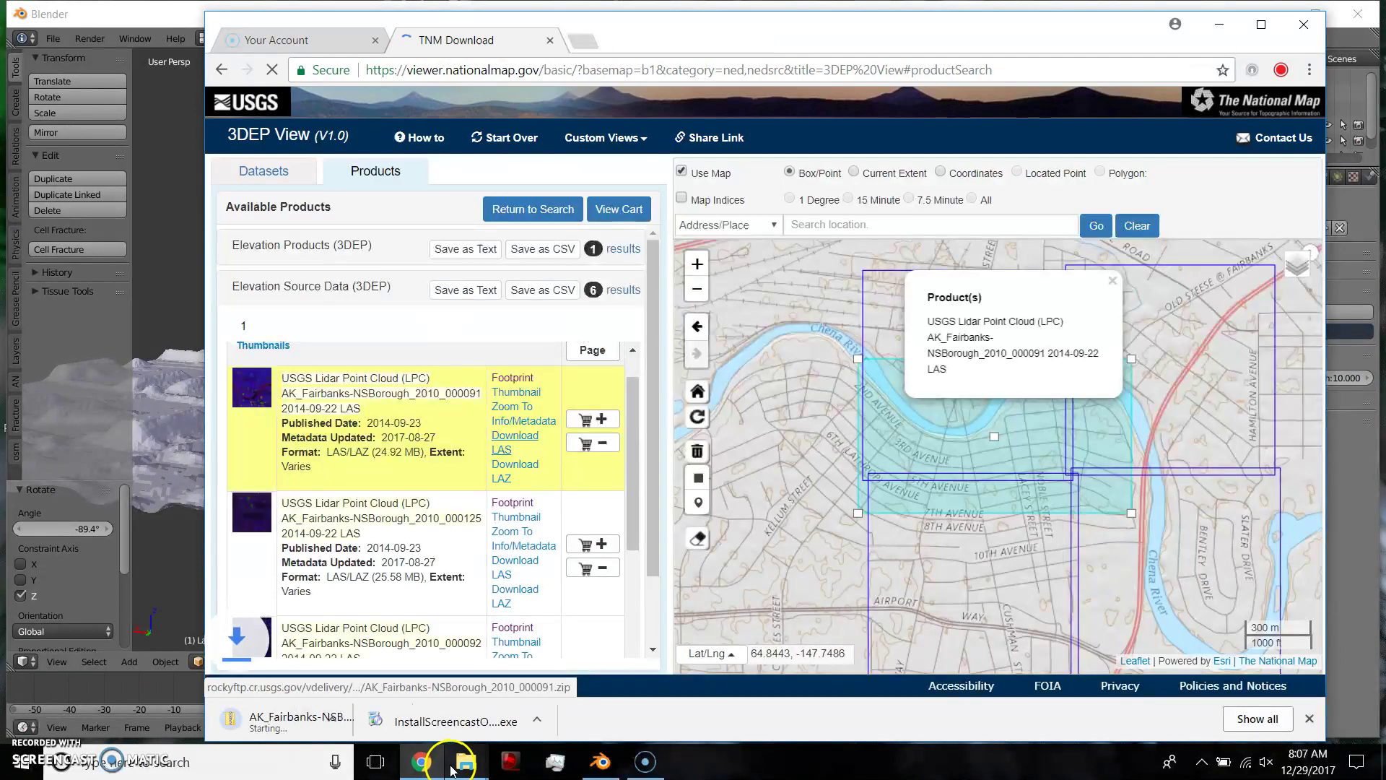
In the Downloads Explorer window, browse This PC > Windows (C:) > Program Files
mouse_move(466, 762)
left_click(494, 712)
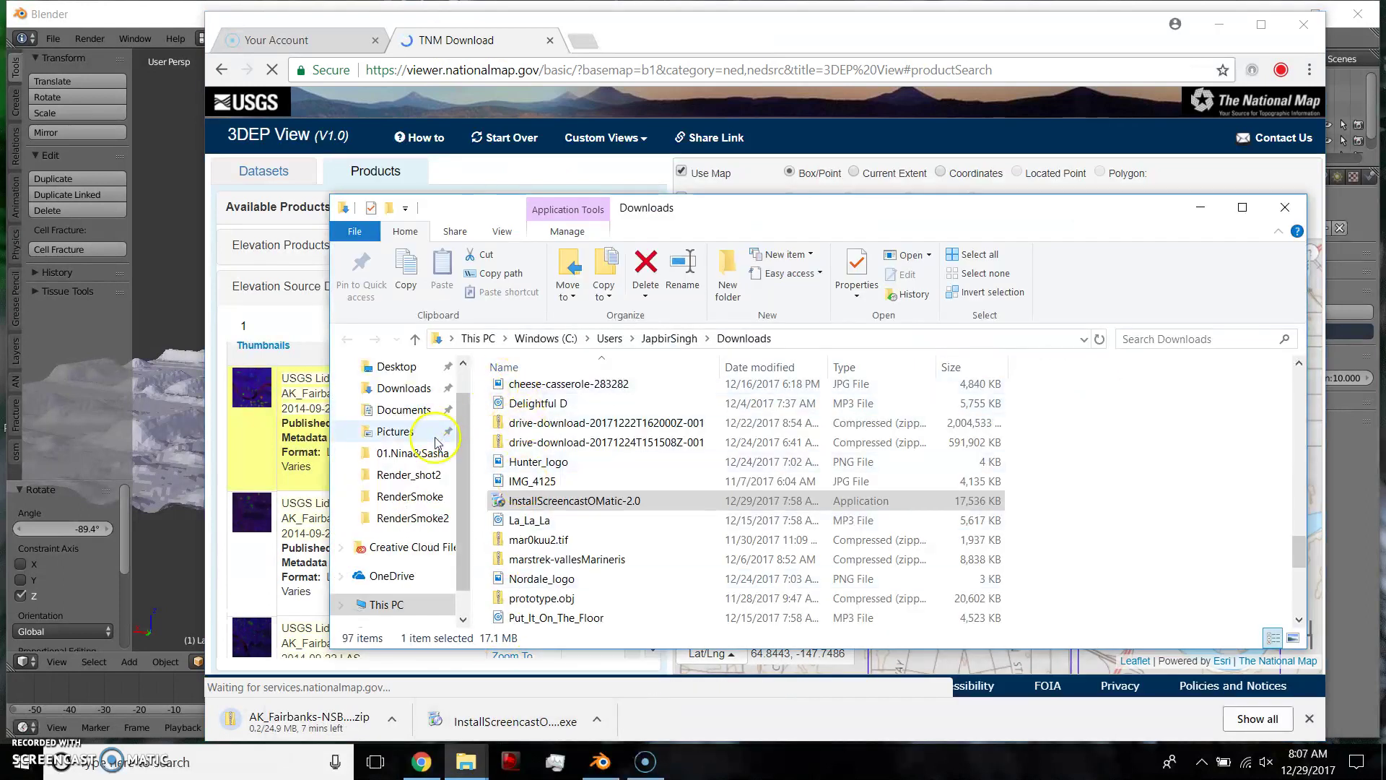
left_click(413, 607)
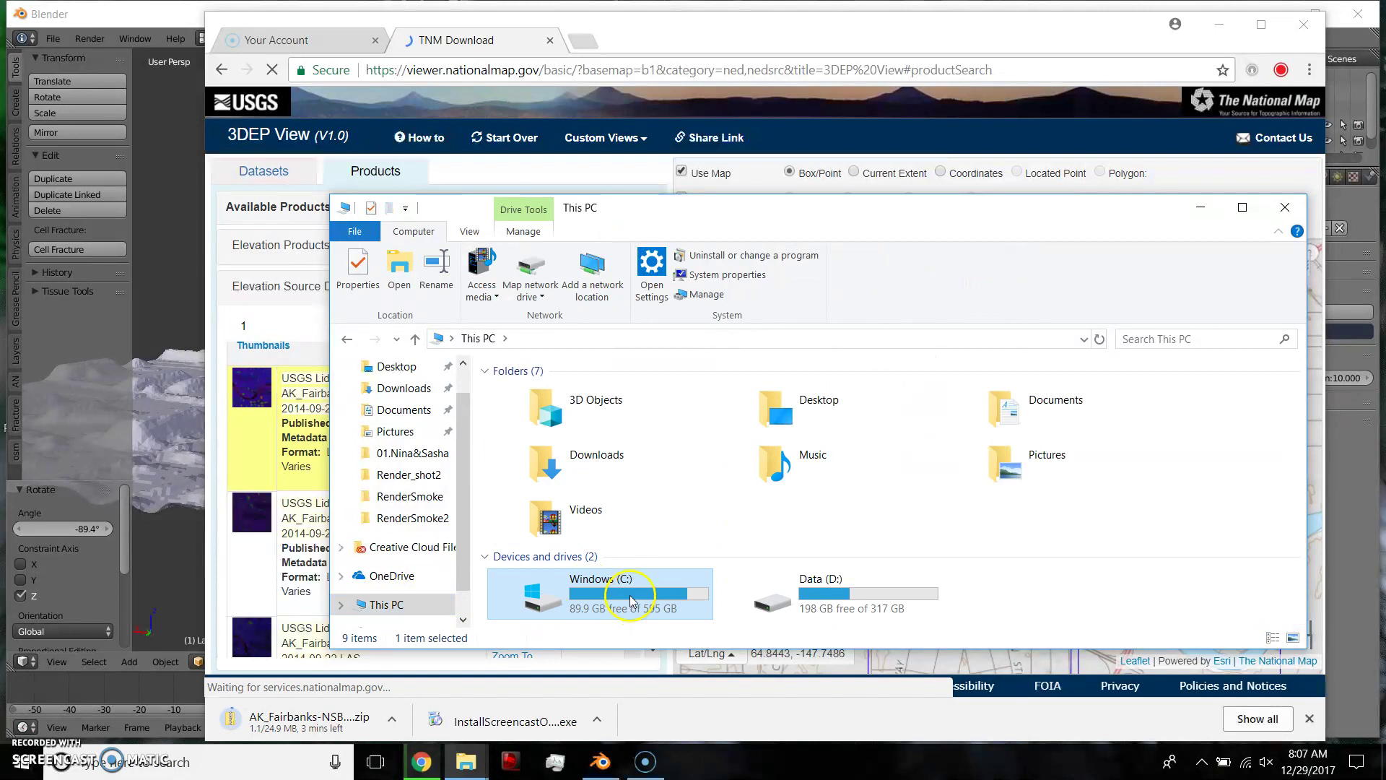
double_click(621, 605)
double_click(577, 514)
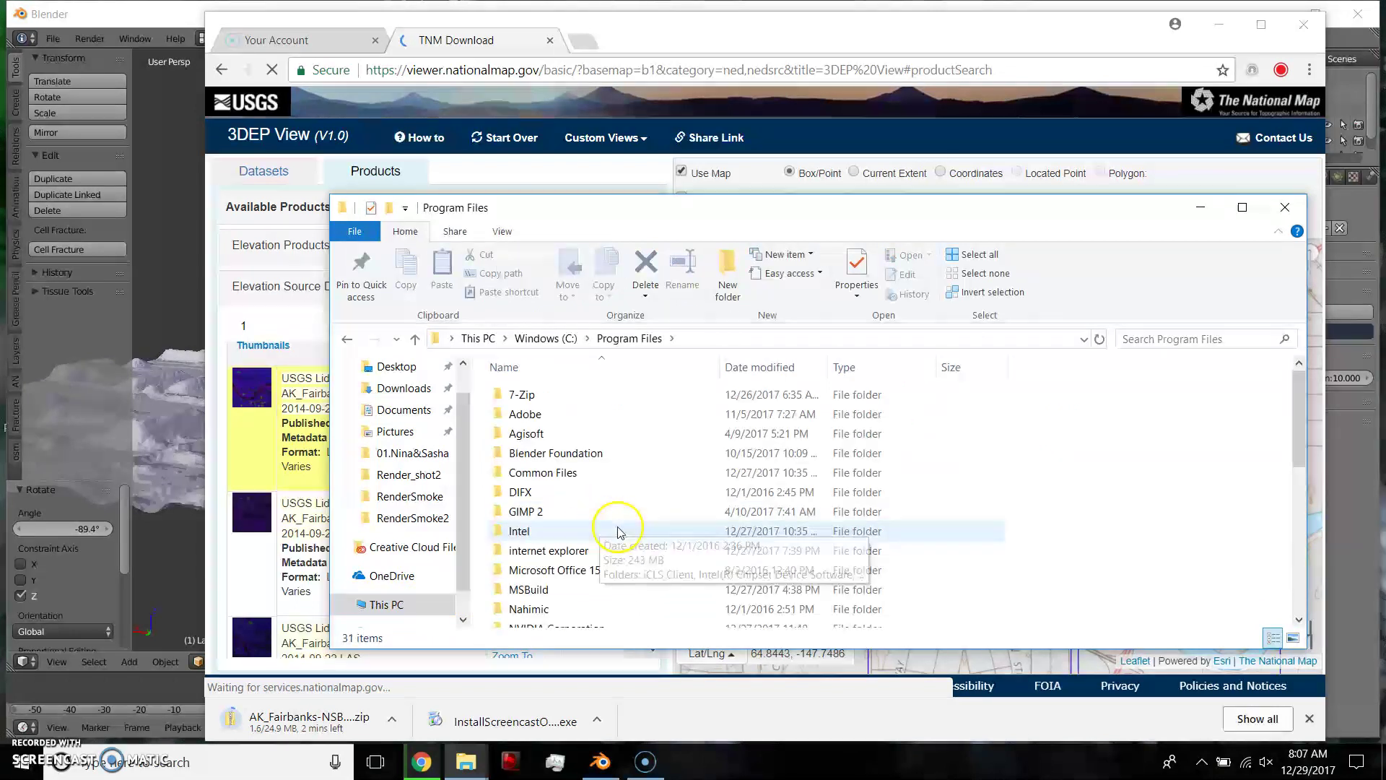
scroll(614, 531, "down", 6)
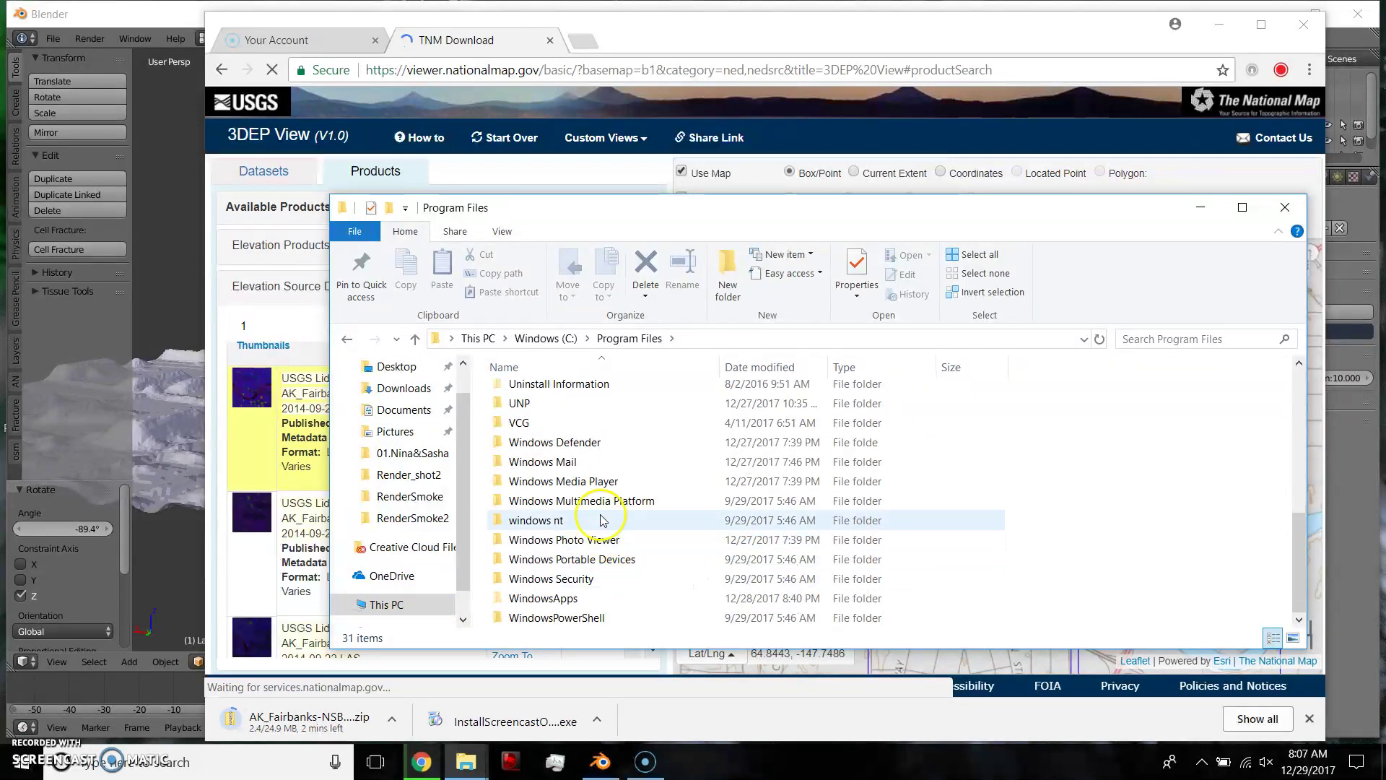
scroll(581, 419, "up", 6)
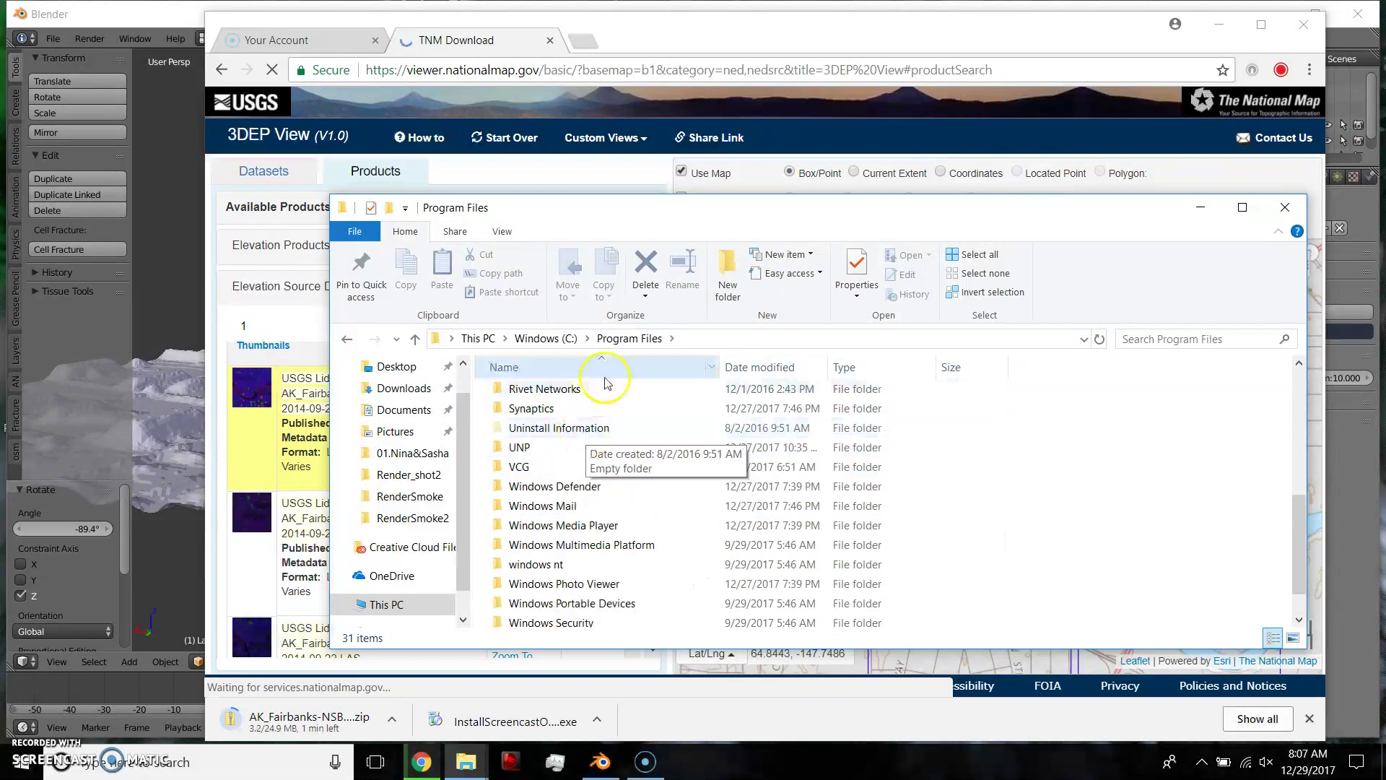
Return to Windows (C:) and open Program Files (x86) > Visualization Software > 3DEM
left_click(546, 338)
double_click(600, 532)
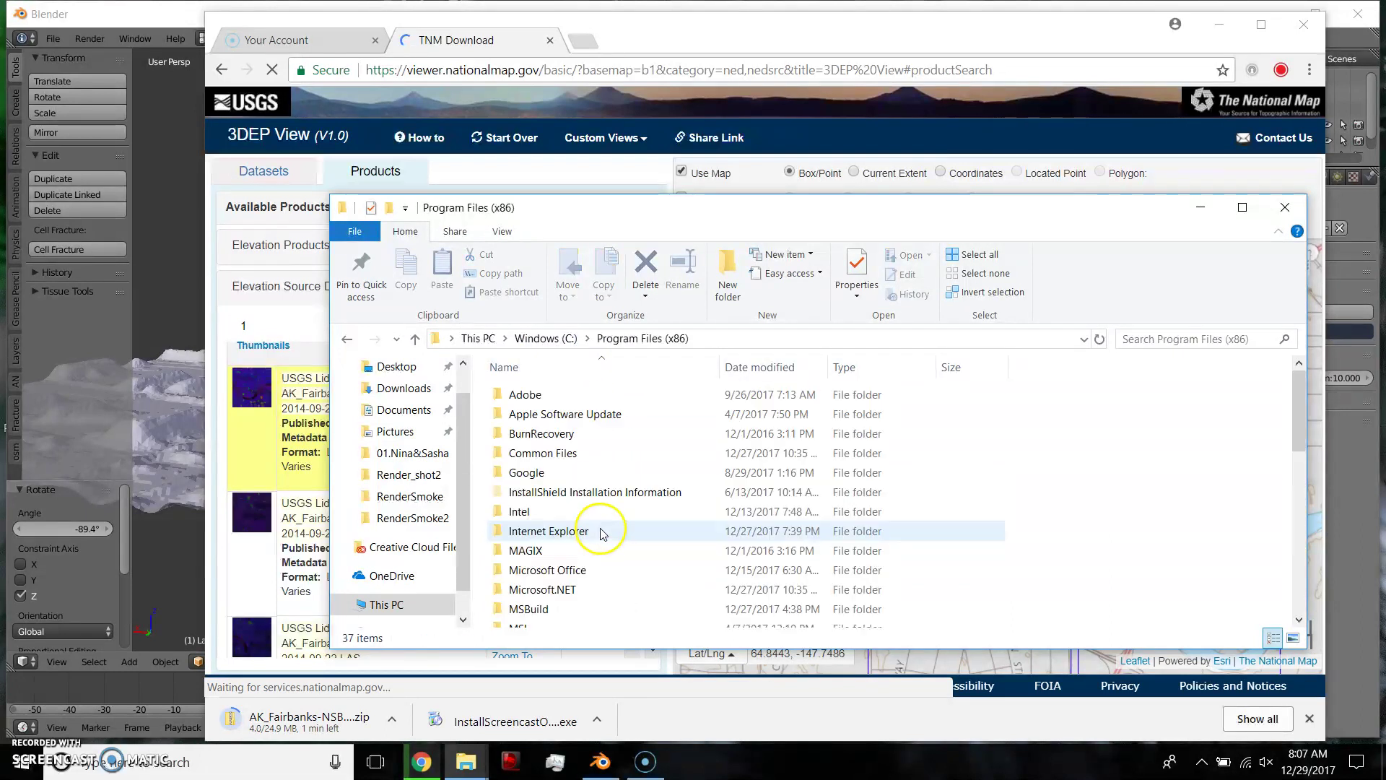
scroll(614, 538, "down", 7)
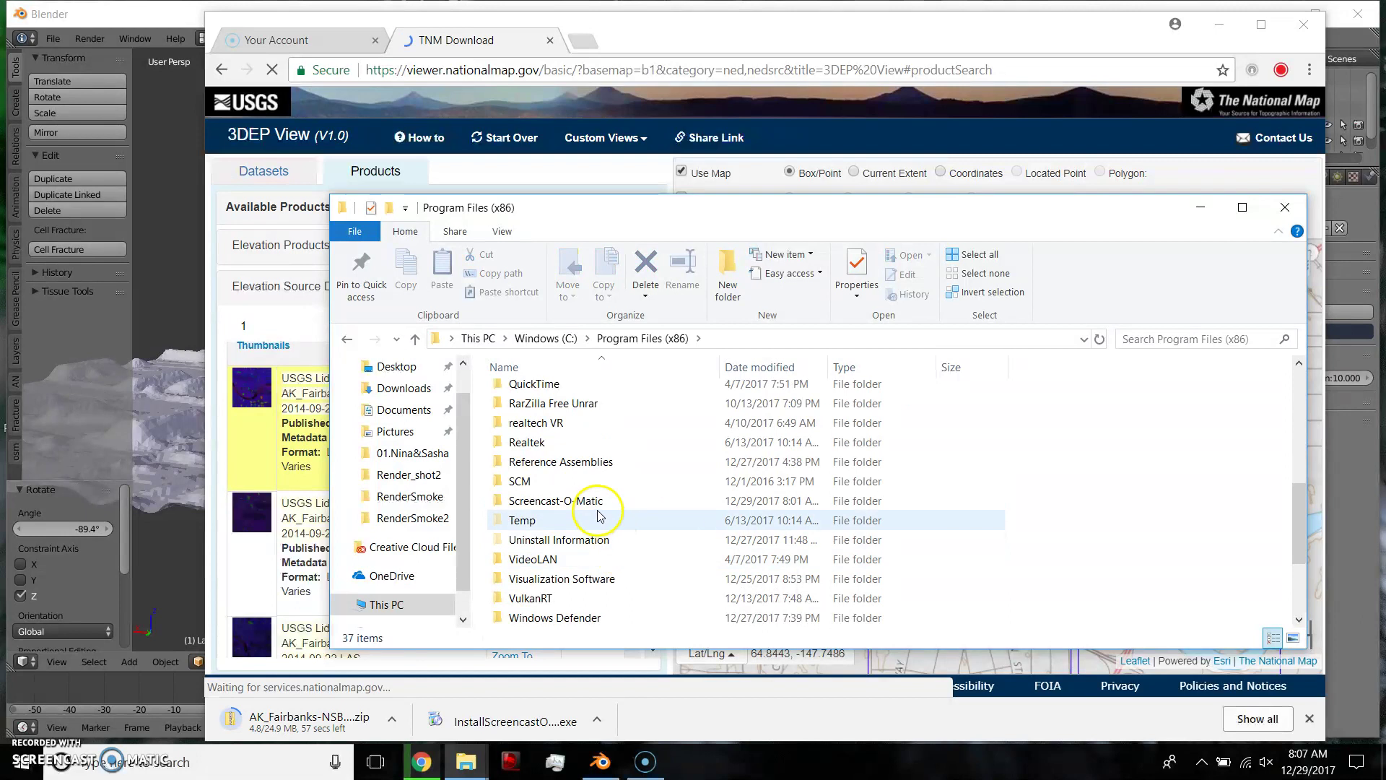
scroll(600, 520, "down", 1)
double_click(581, 521)
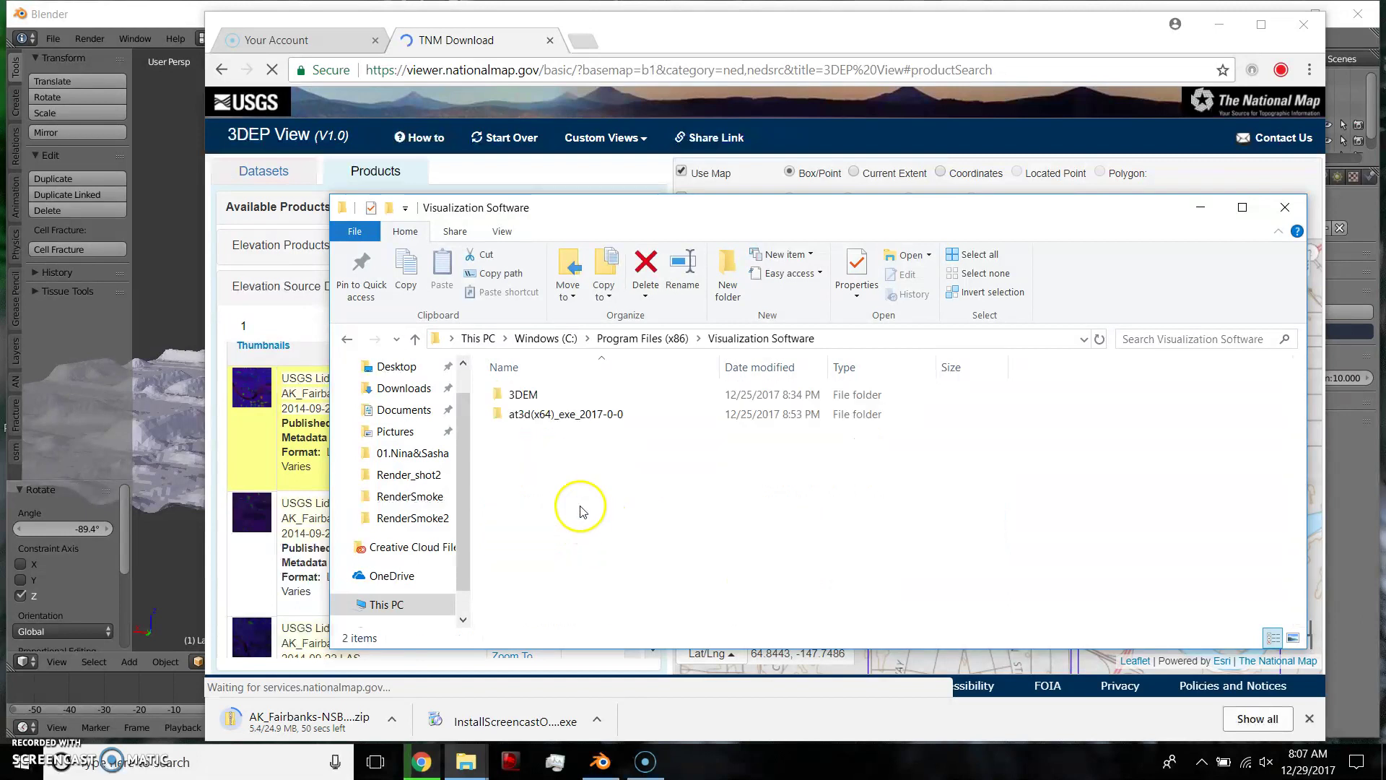
double_click(524, 395)
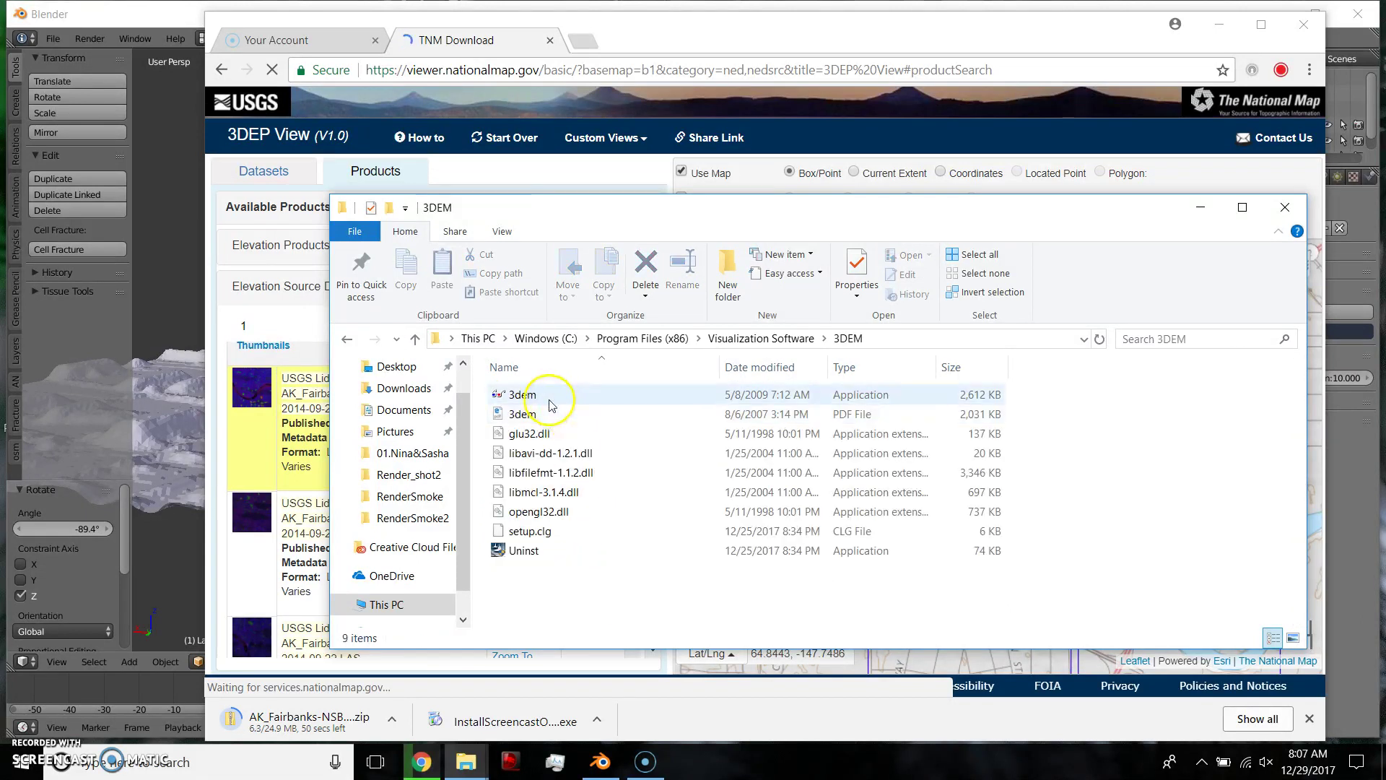
Launch 3dem and load AK_Fairbanks-NSBorough_2010_000163.las as a LIDAR point cloud, all returns, 5.0 m
left_click(548, 397)
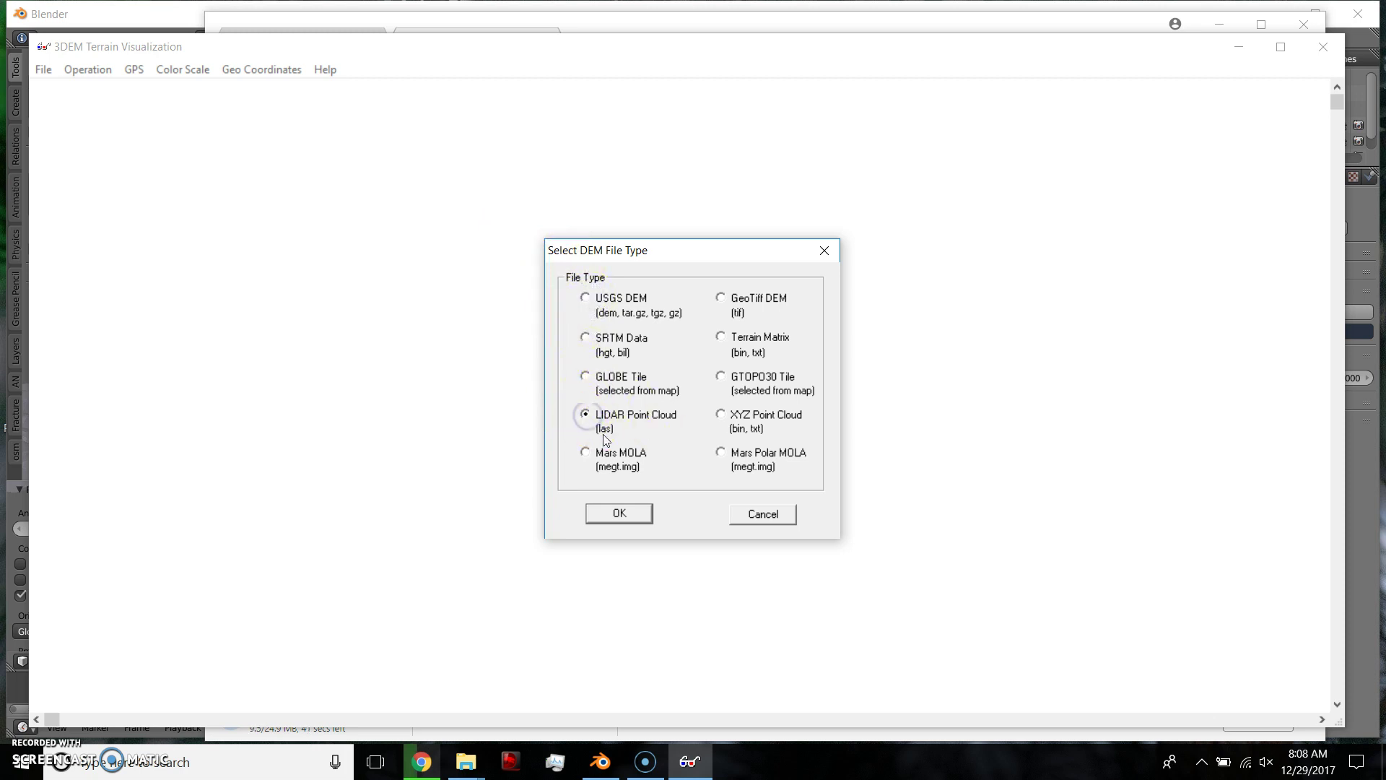
left_click(615, 514)
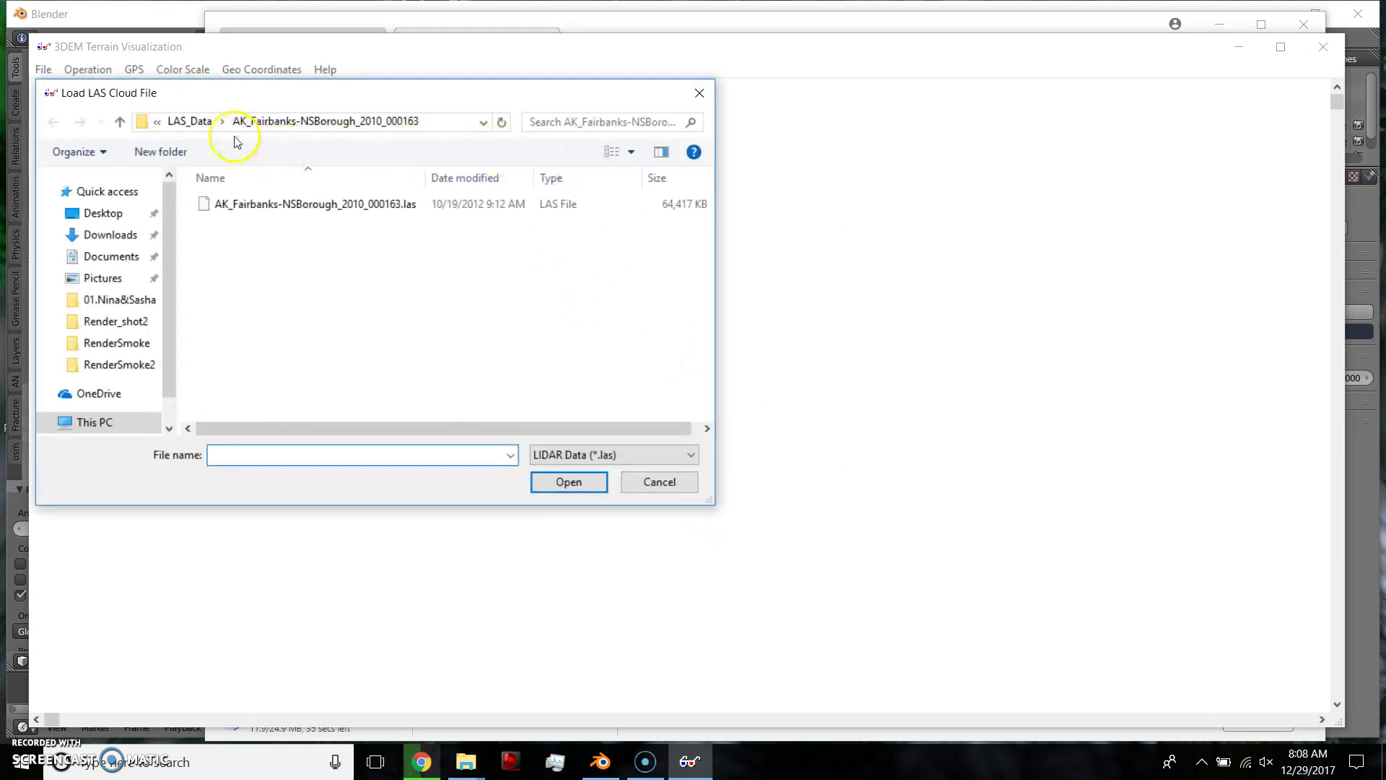
left_click(202, 209)
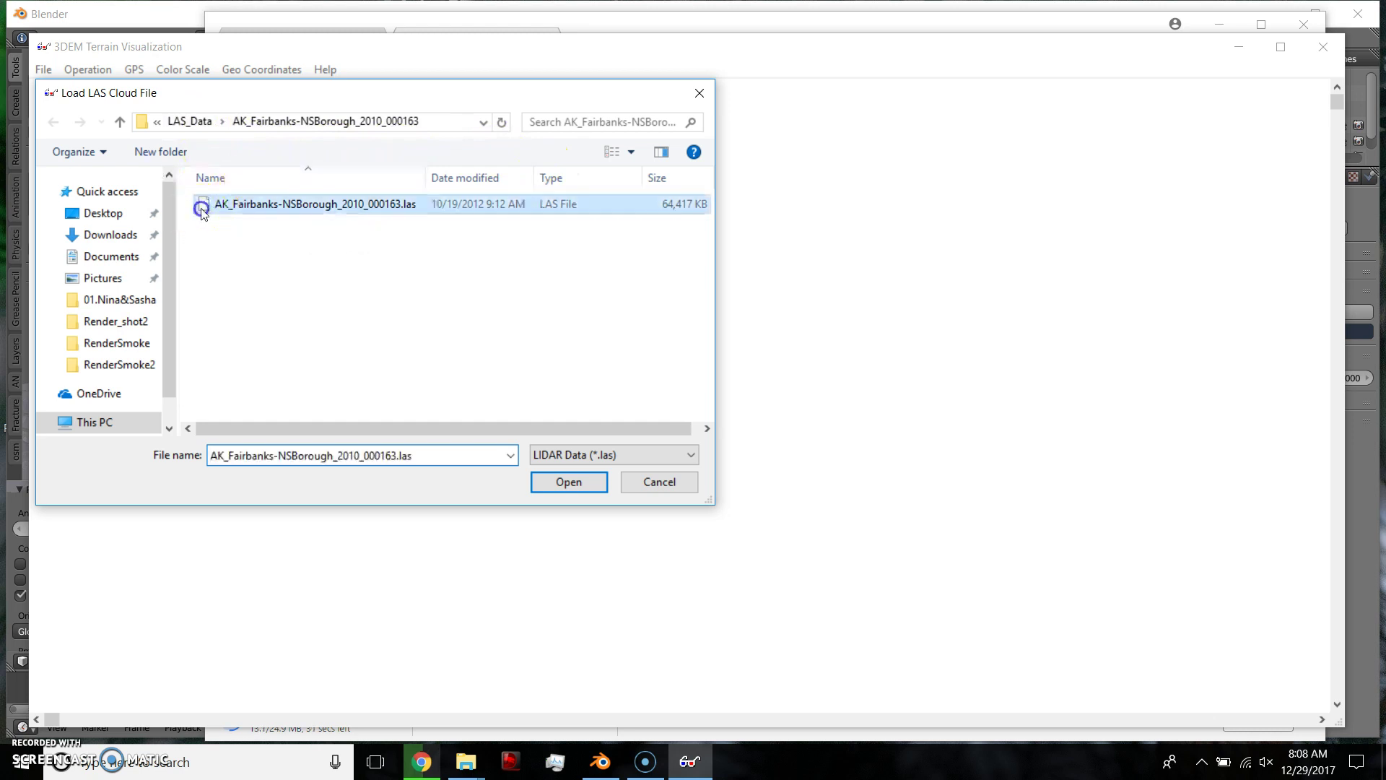
left_click(602, 491)
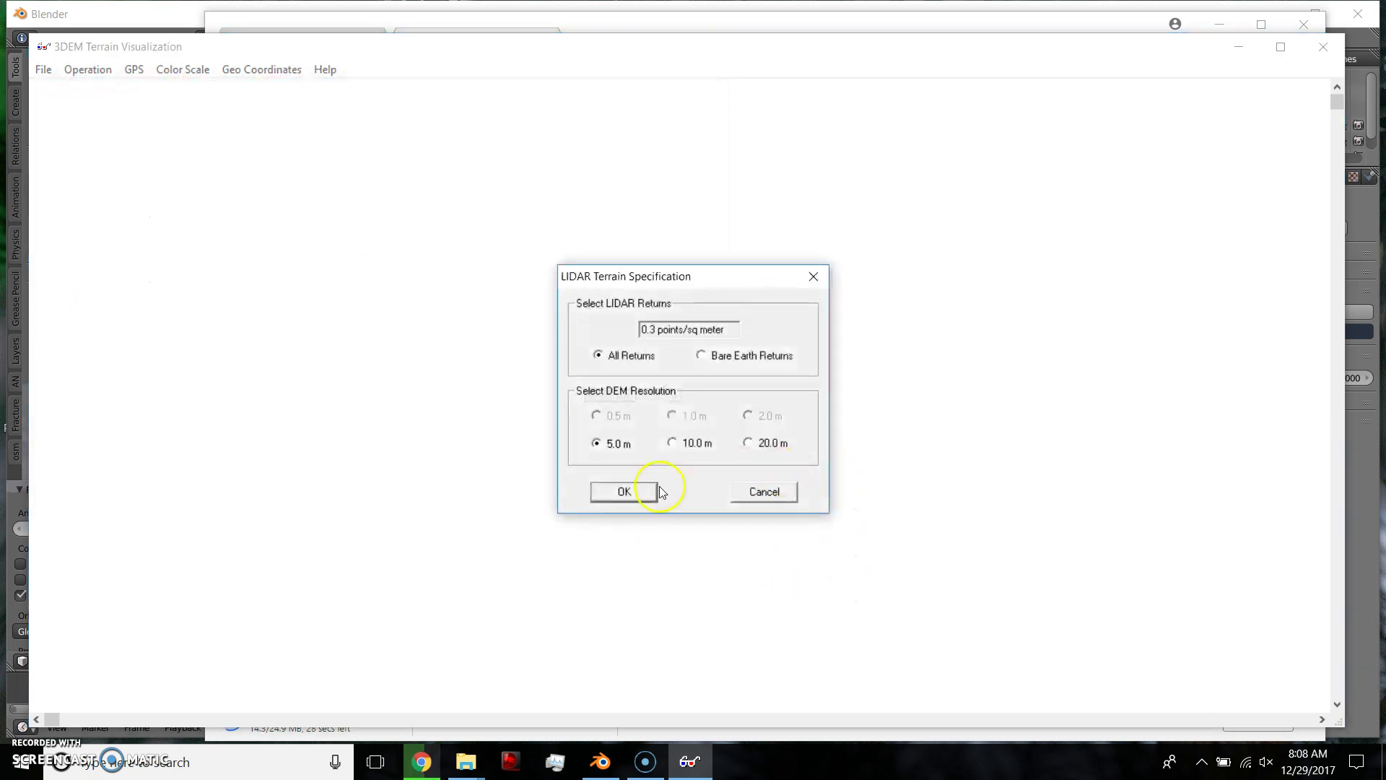
left_click(644, 497)
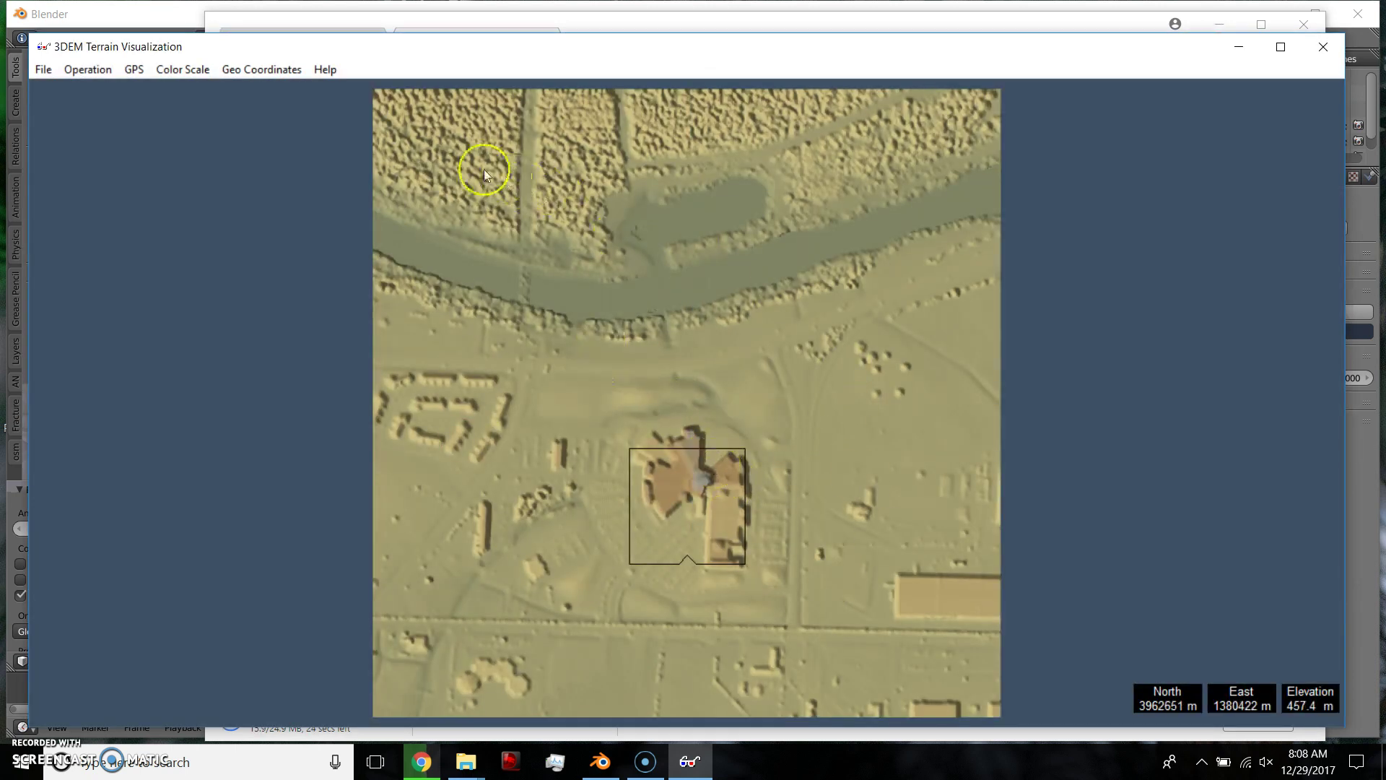
Save the terrain as USGS ASCII DEM '163' on the Desktop with default UTM settings, then close 3DEM
left_click(45, 70)
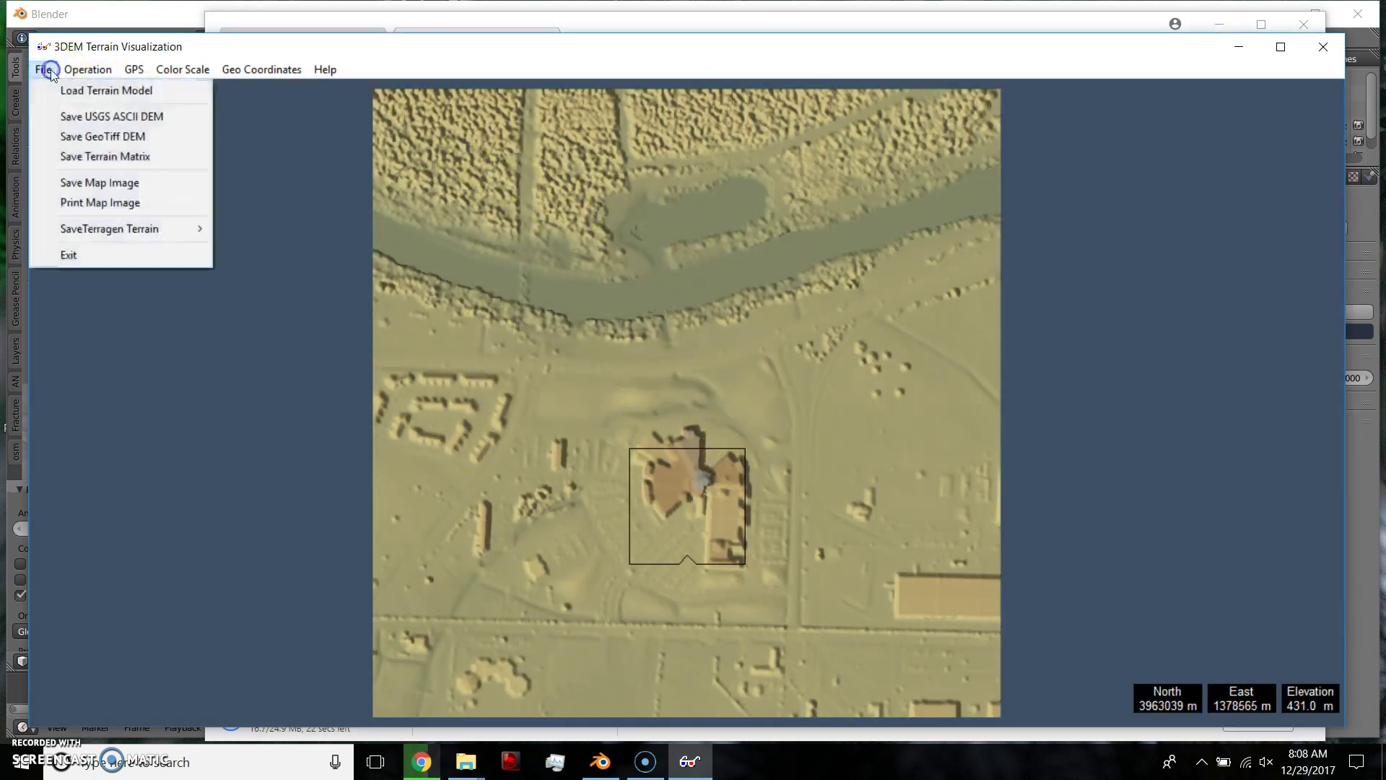
left_click(58, 117)
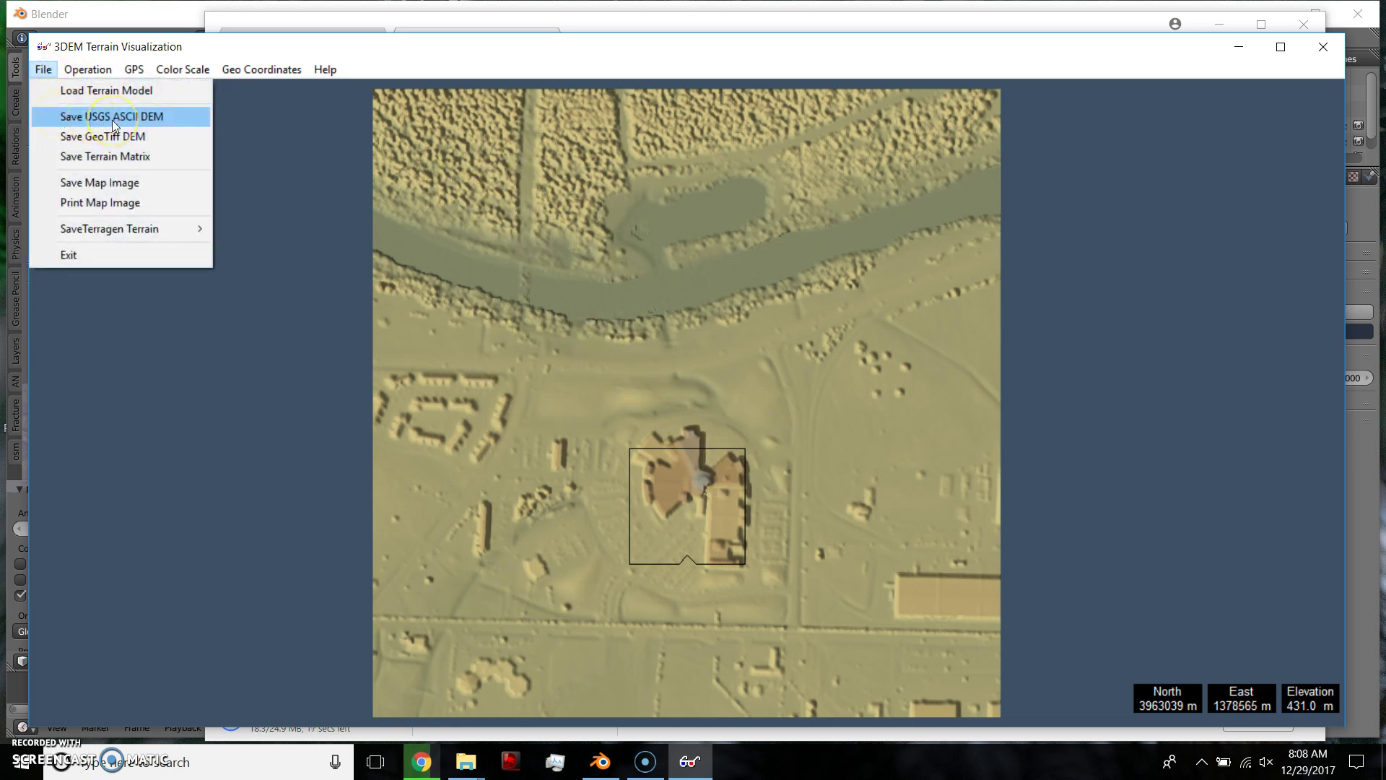
left_click(628, 441)
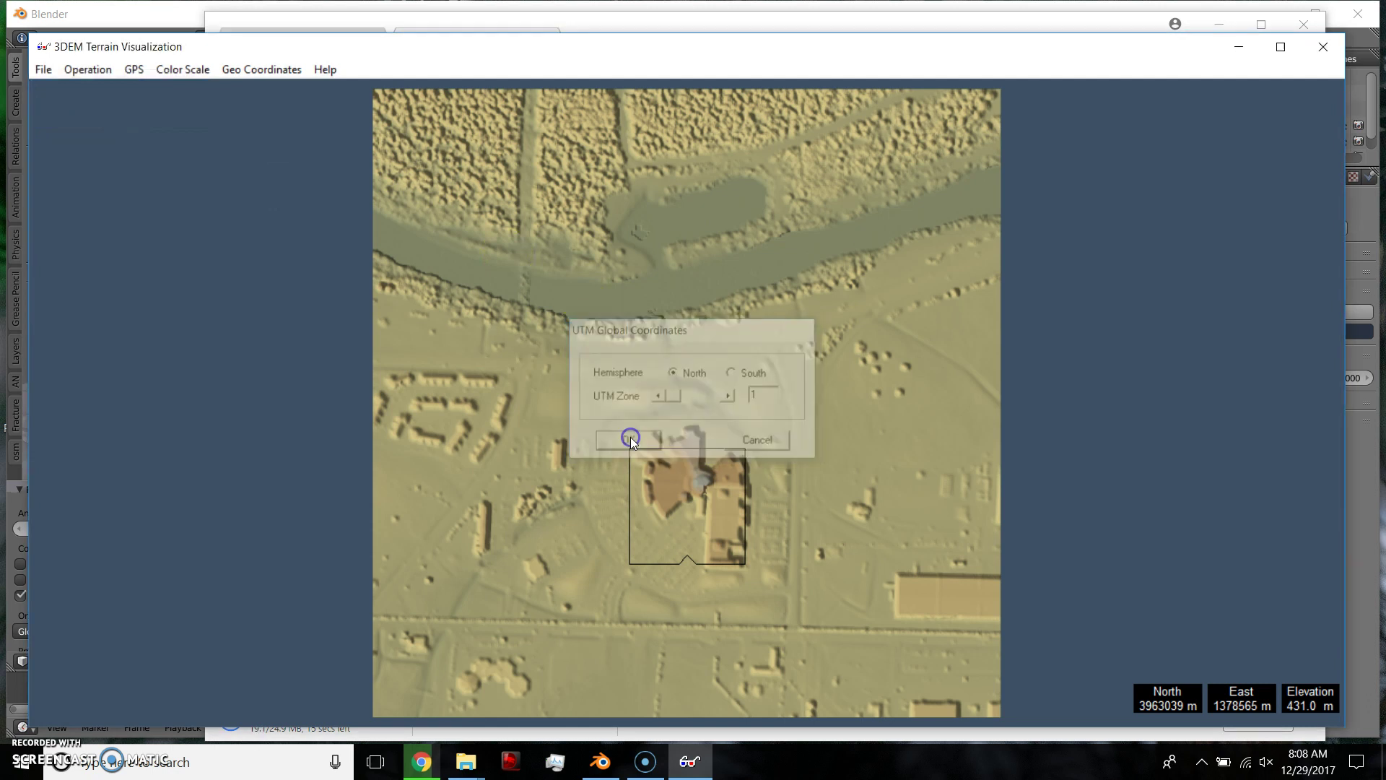
scroll(130, 215, "up", 2)
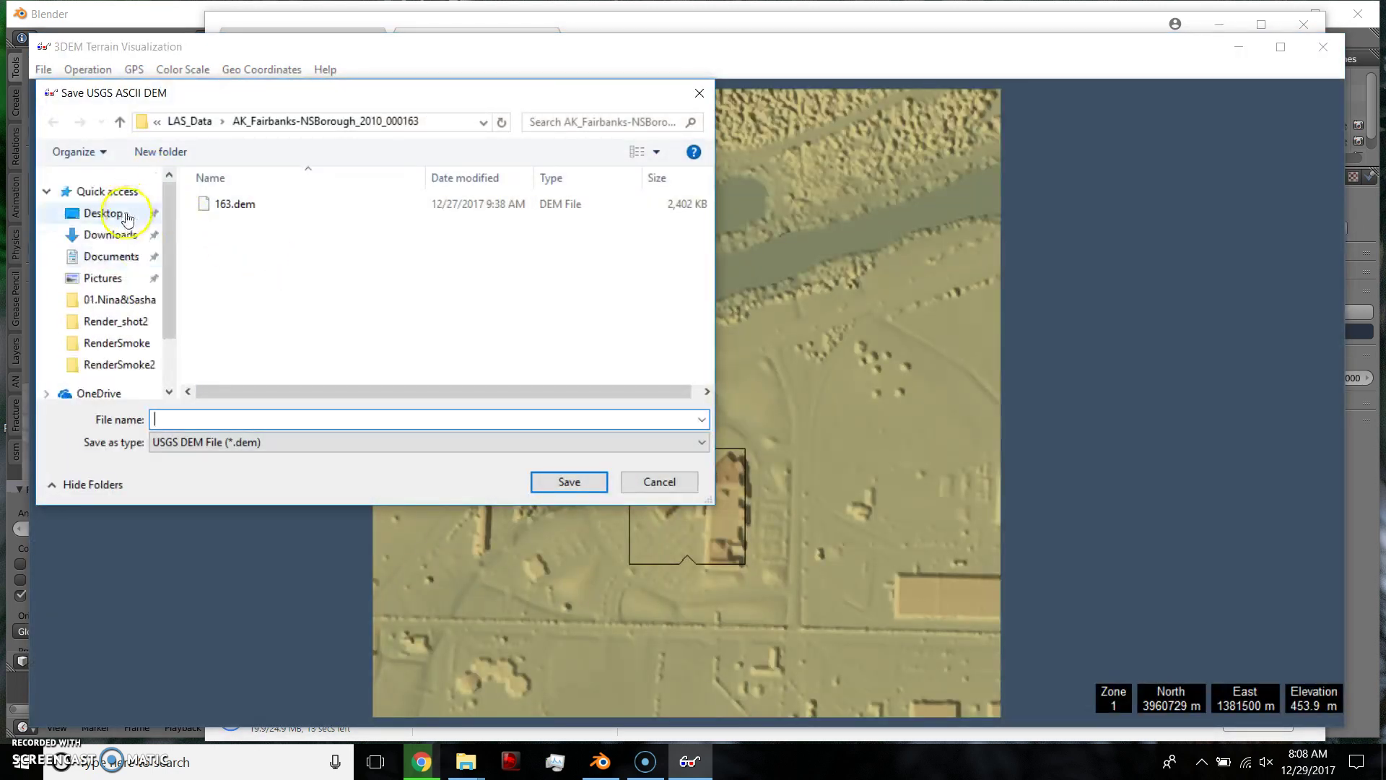
left_click(123, 218)
left_click(219, 413)
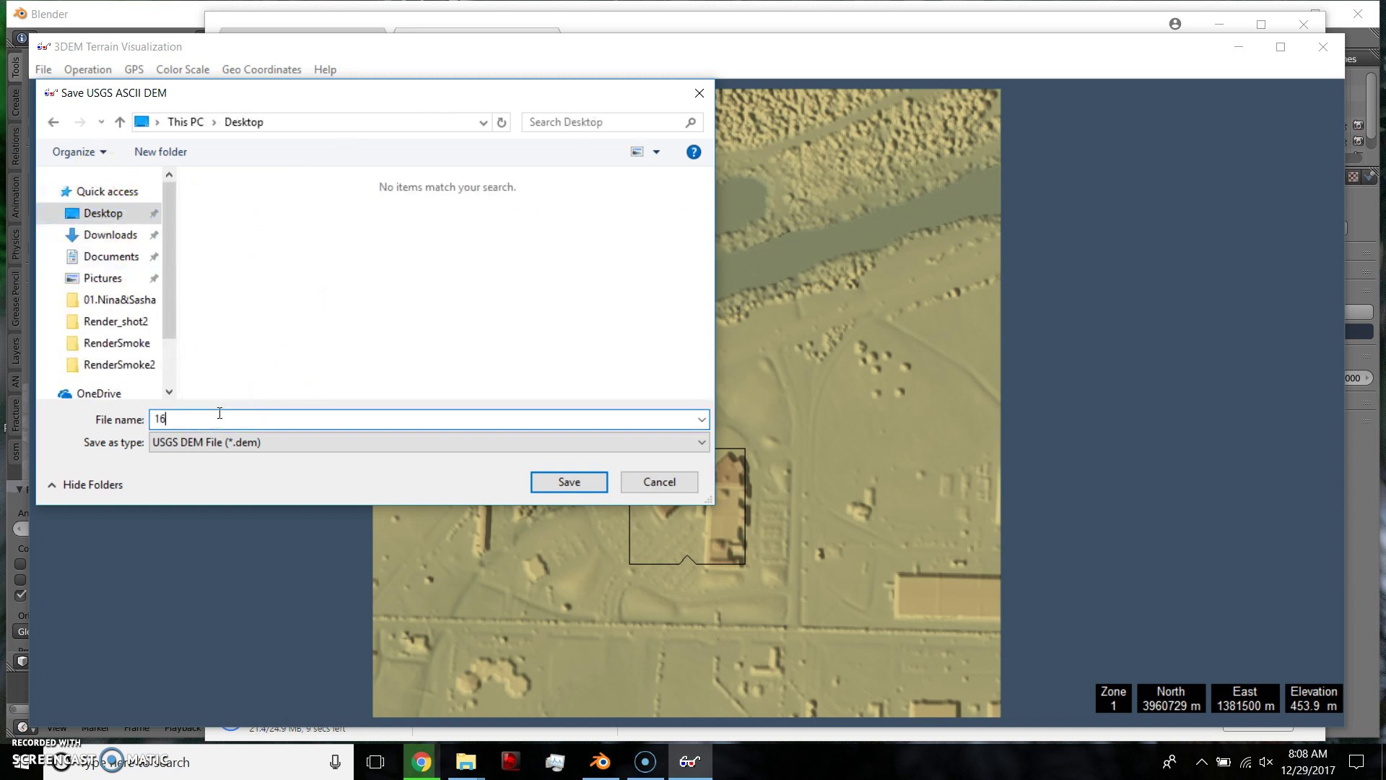
key("Return")
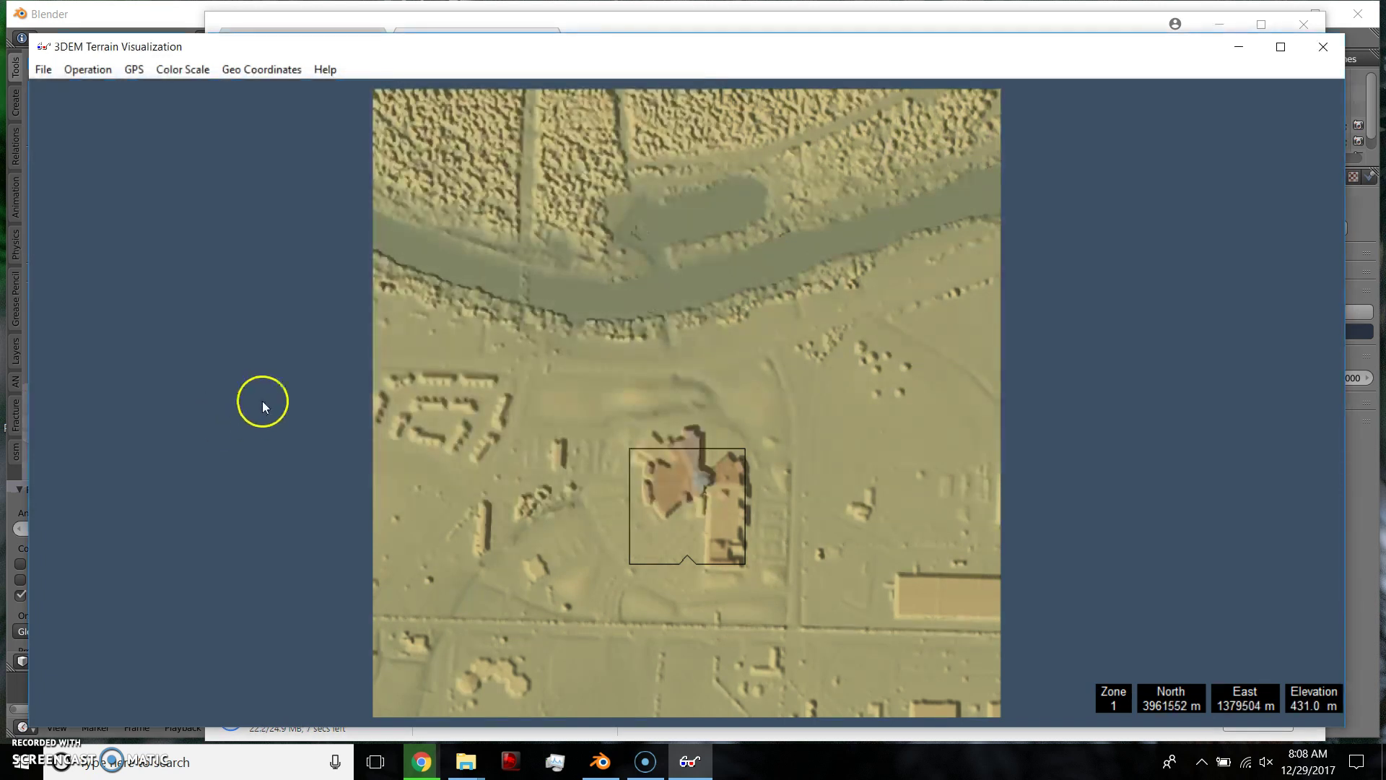
left_click(1324, 46)
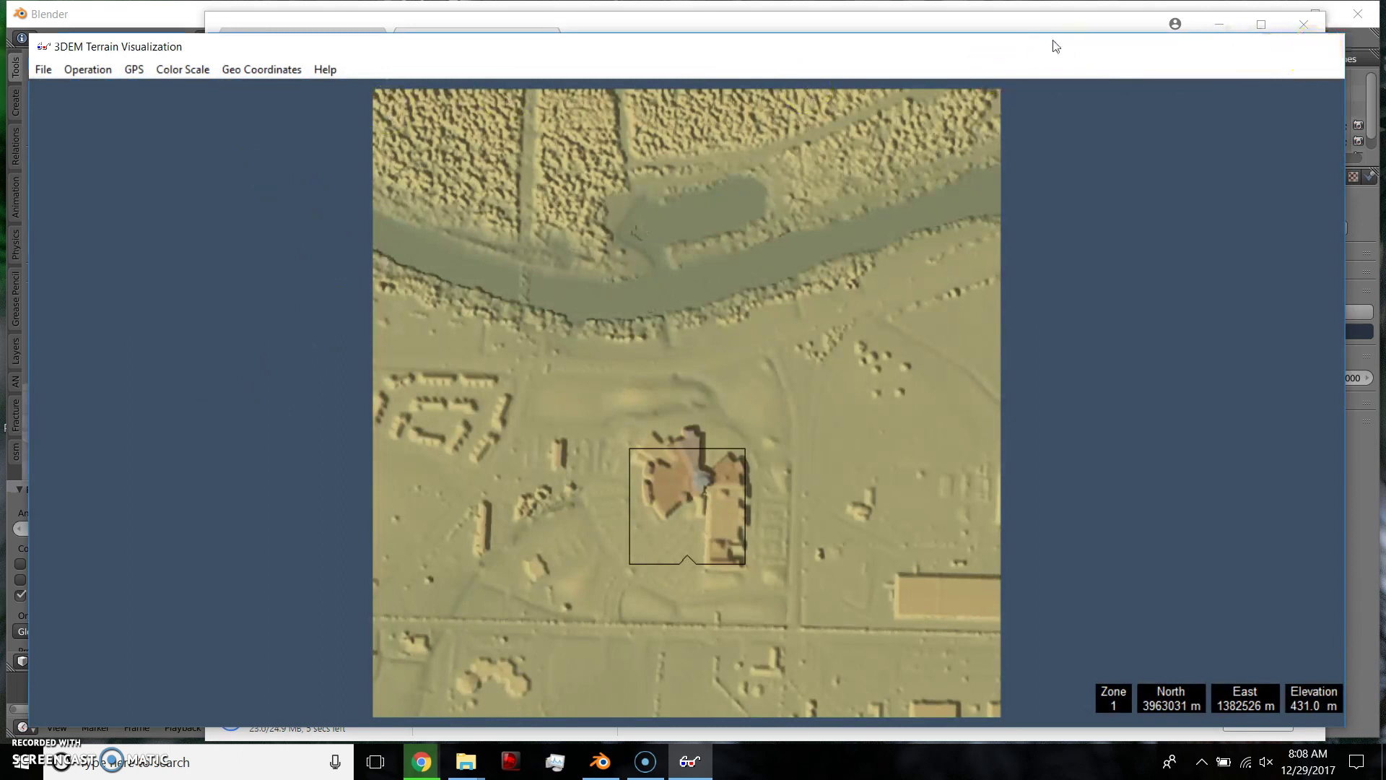
Open at3d(x64)_exe_2017-0-0 > AccuTrans3D and launch at3d(x64)_2017-0-0, nudging its window left
left_click(763, 340)
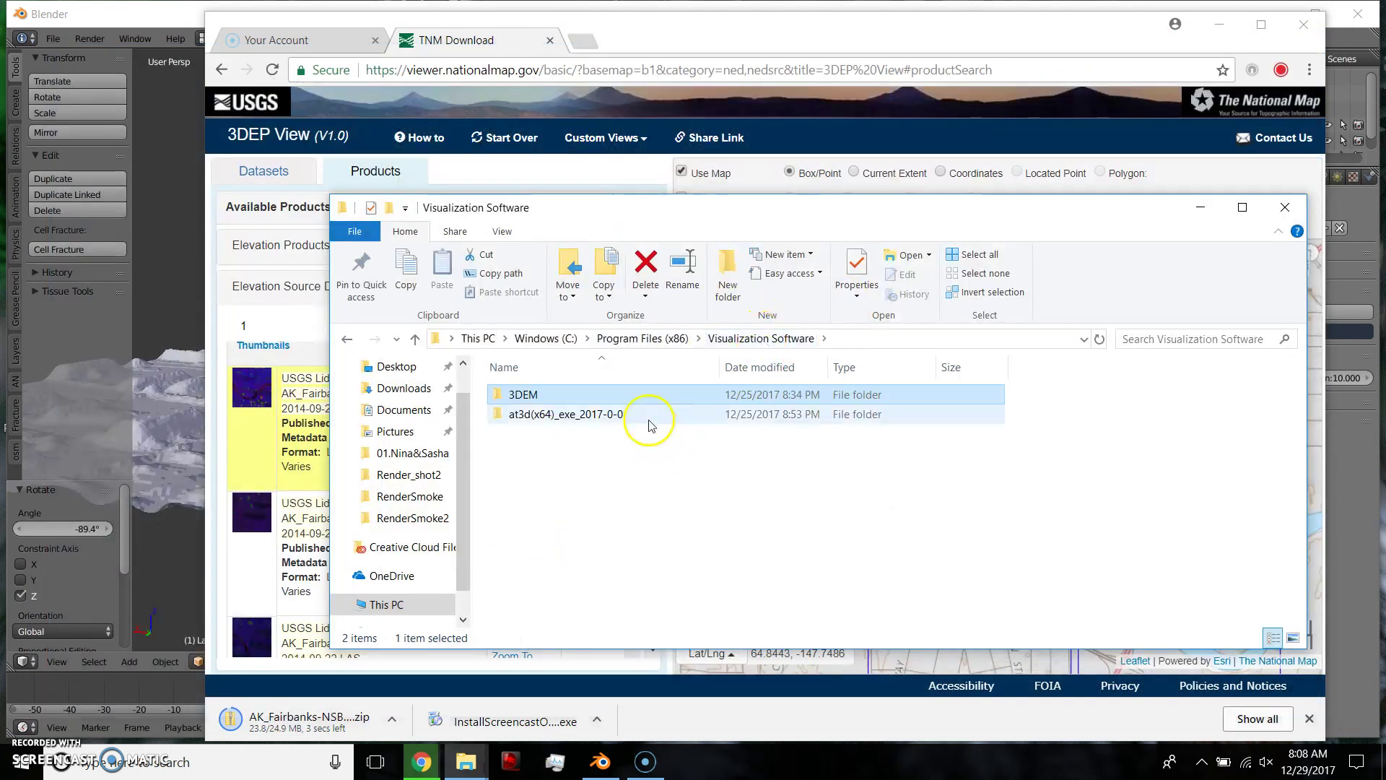
double_click(613, 417)
double_click(578, 397)
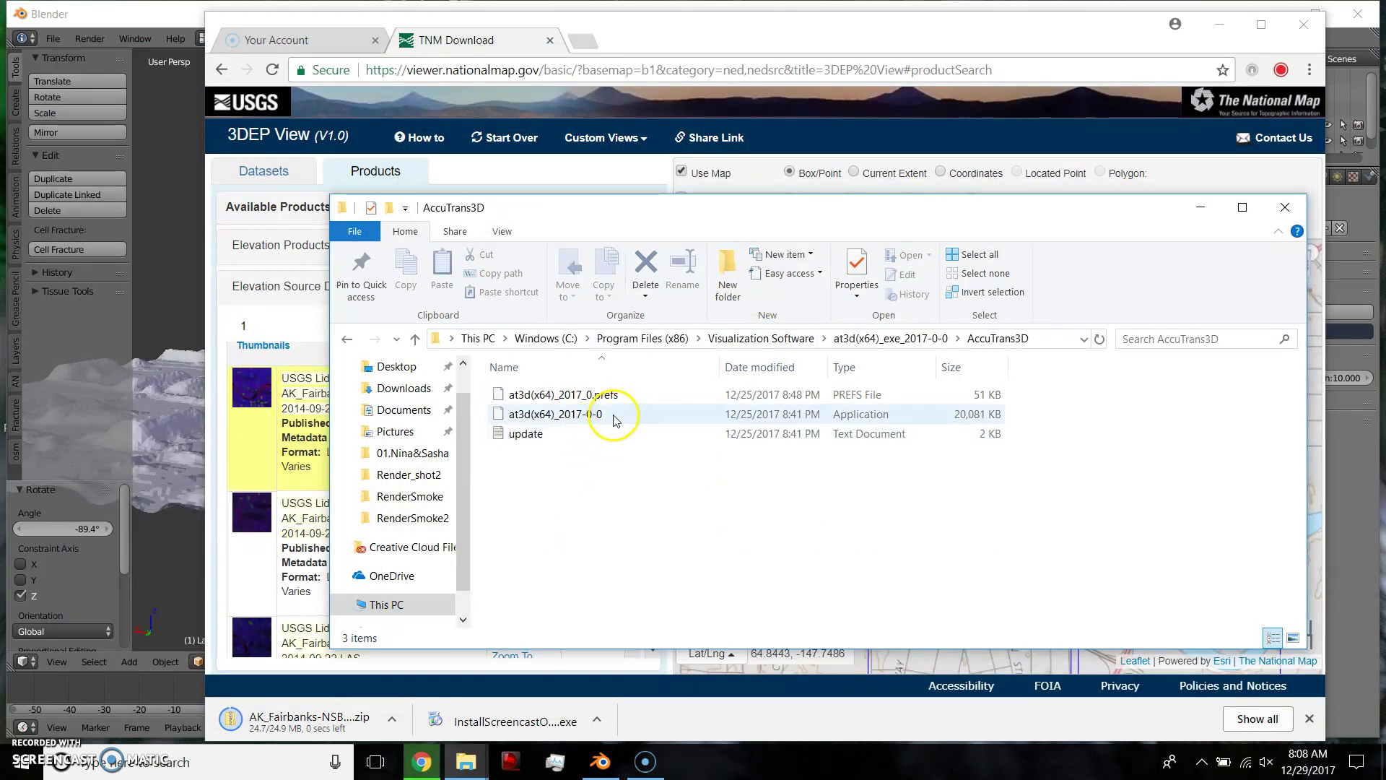
double_click(629, 423)
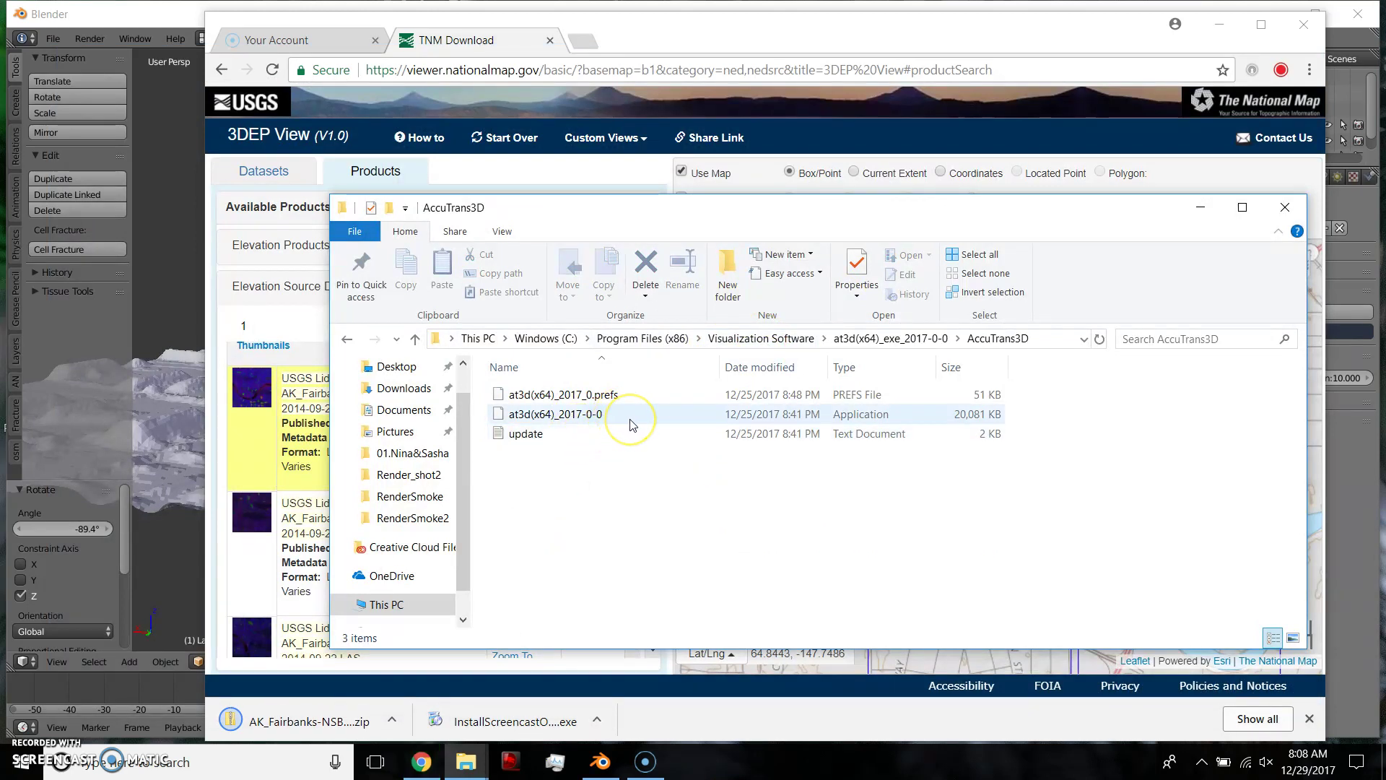
left_click(554, 416)
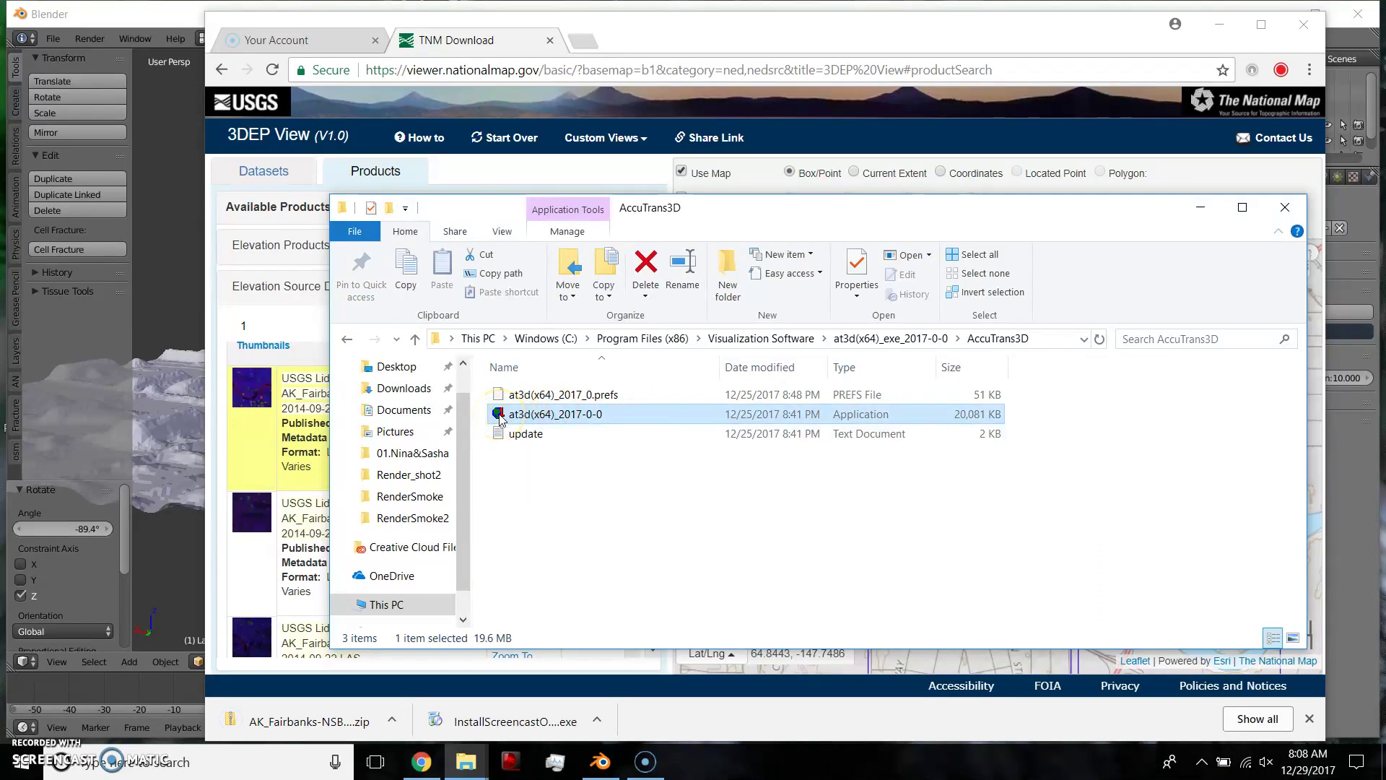
double_click(501, 418)
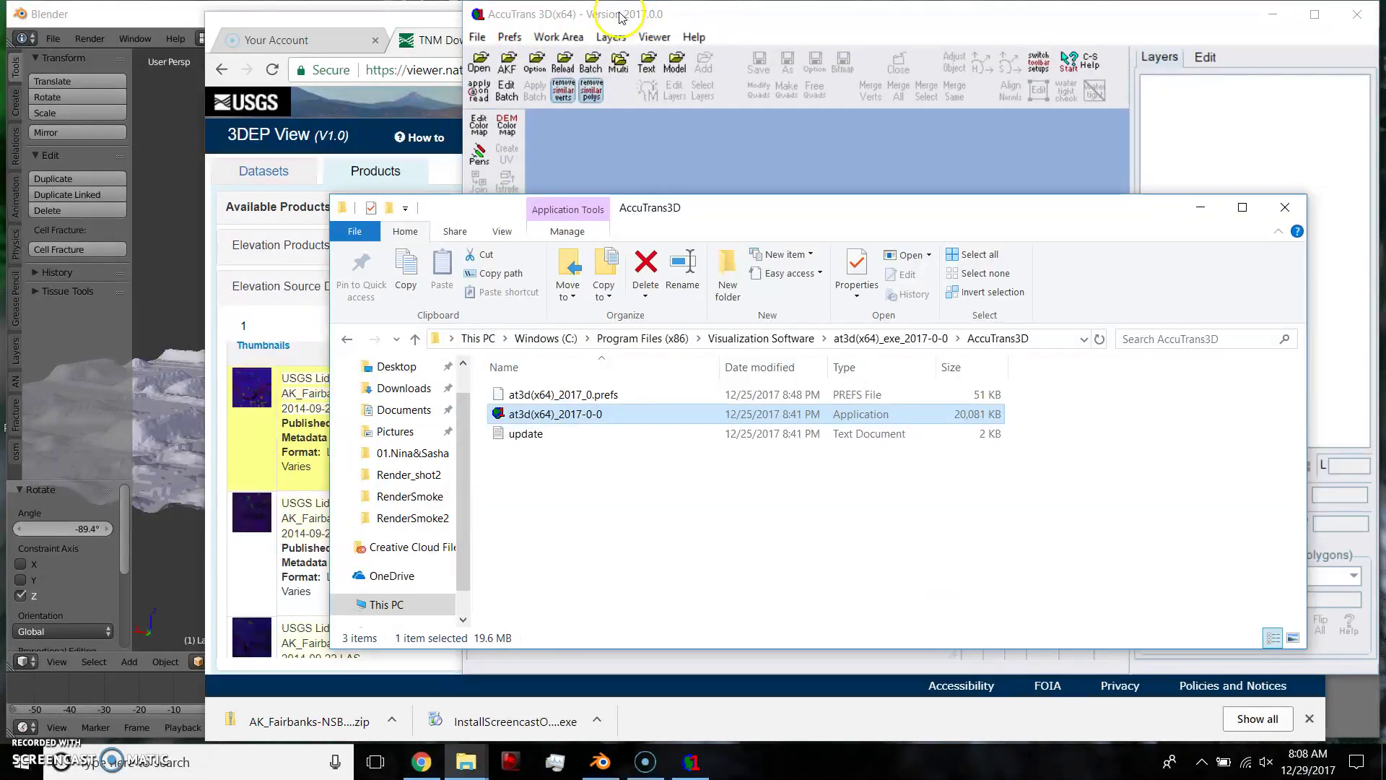
left_click_drag(666, 27, 628, 30)
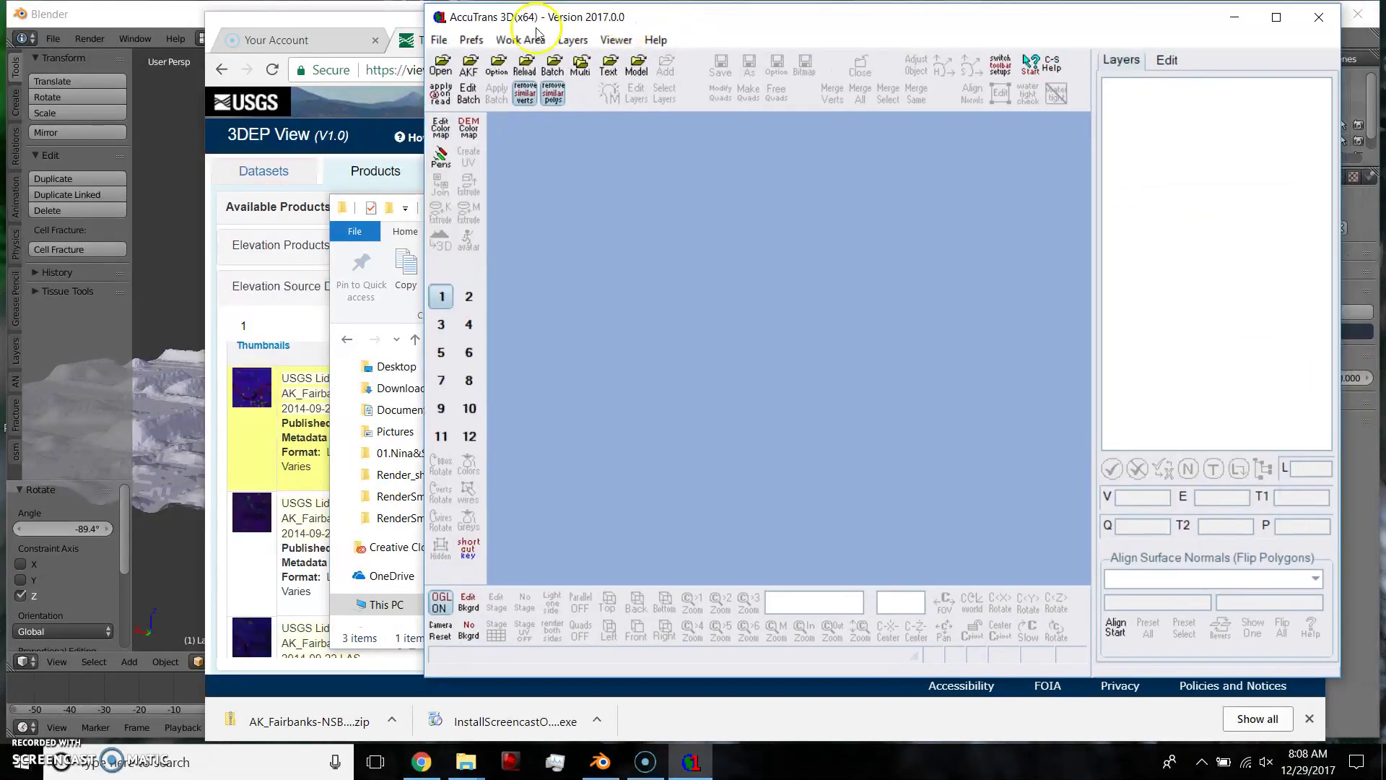
Open Desktop 163.dem as a USGS 1-degree (ASCII) DEM and rotate the view to see it in 3-D
left_click(440, 41)
mouse_move(498, 139)
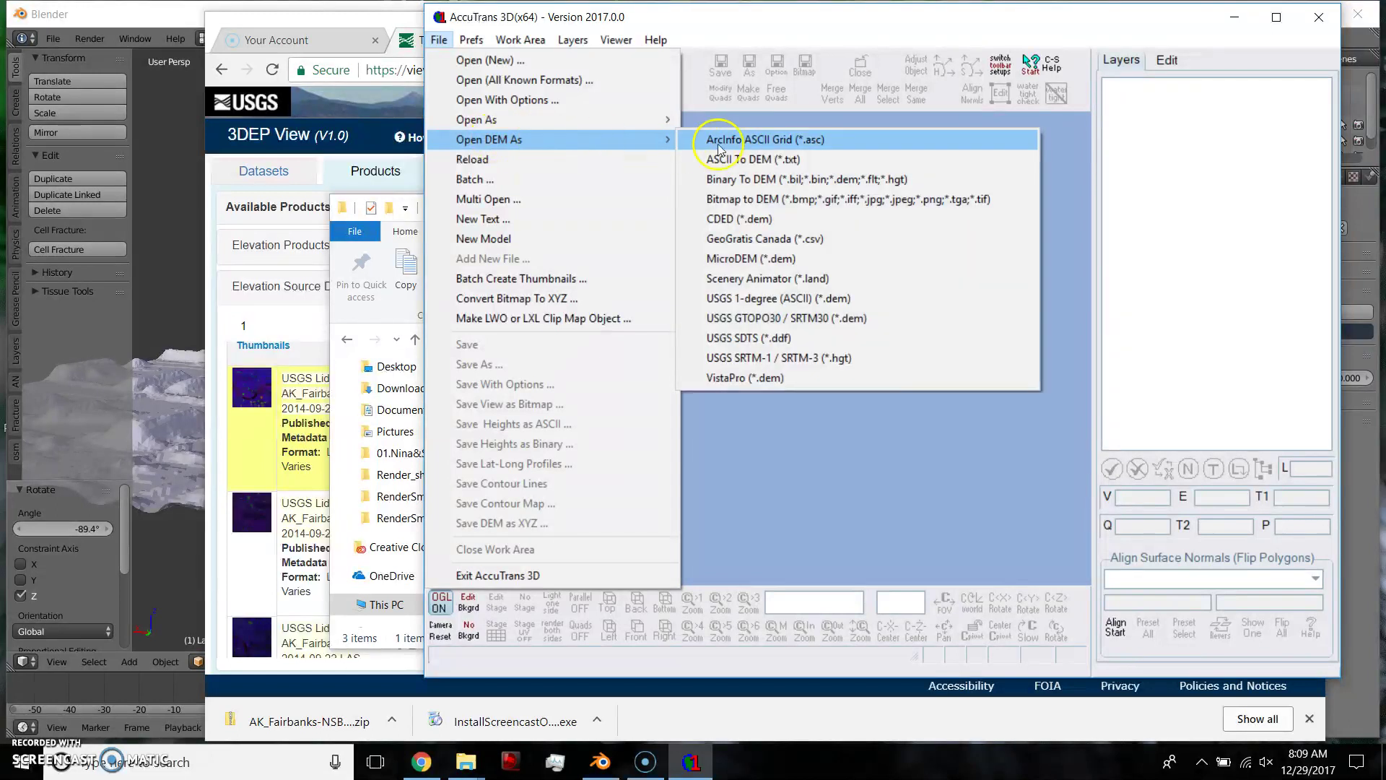
left_click(768, 299)
left_click(496, 147)
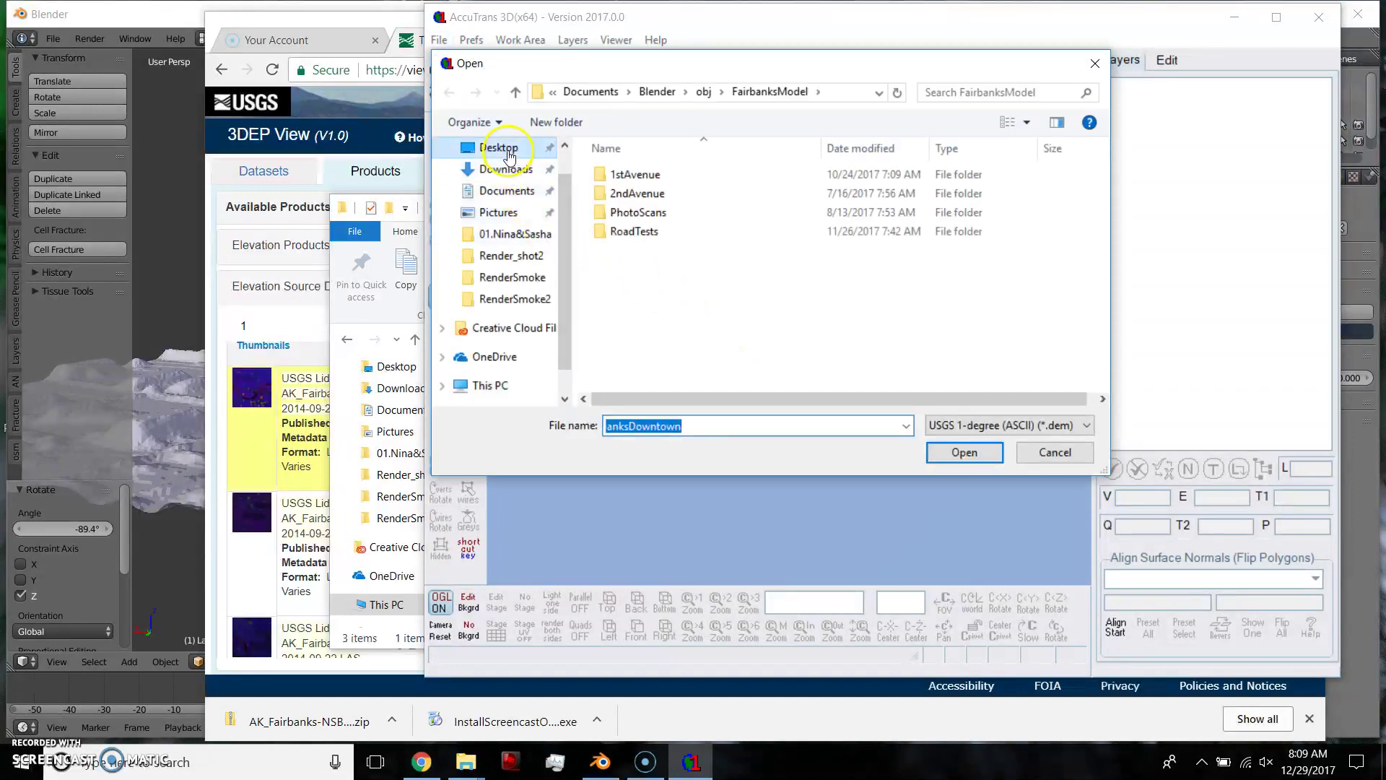
left_click(635, 195)
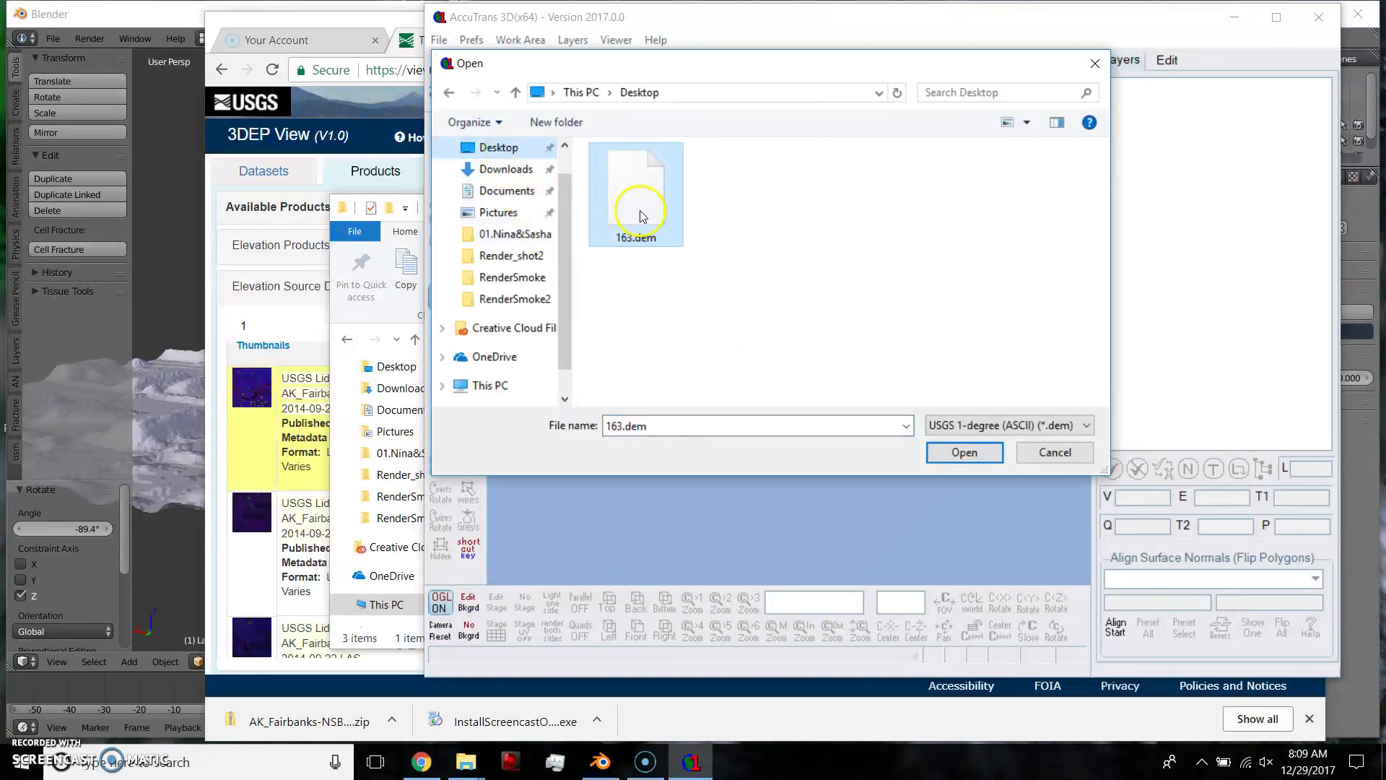
left_click(971, 455)
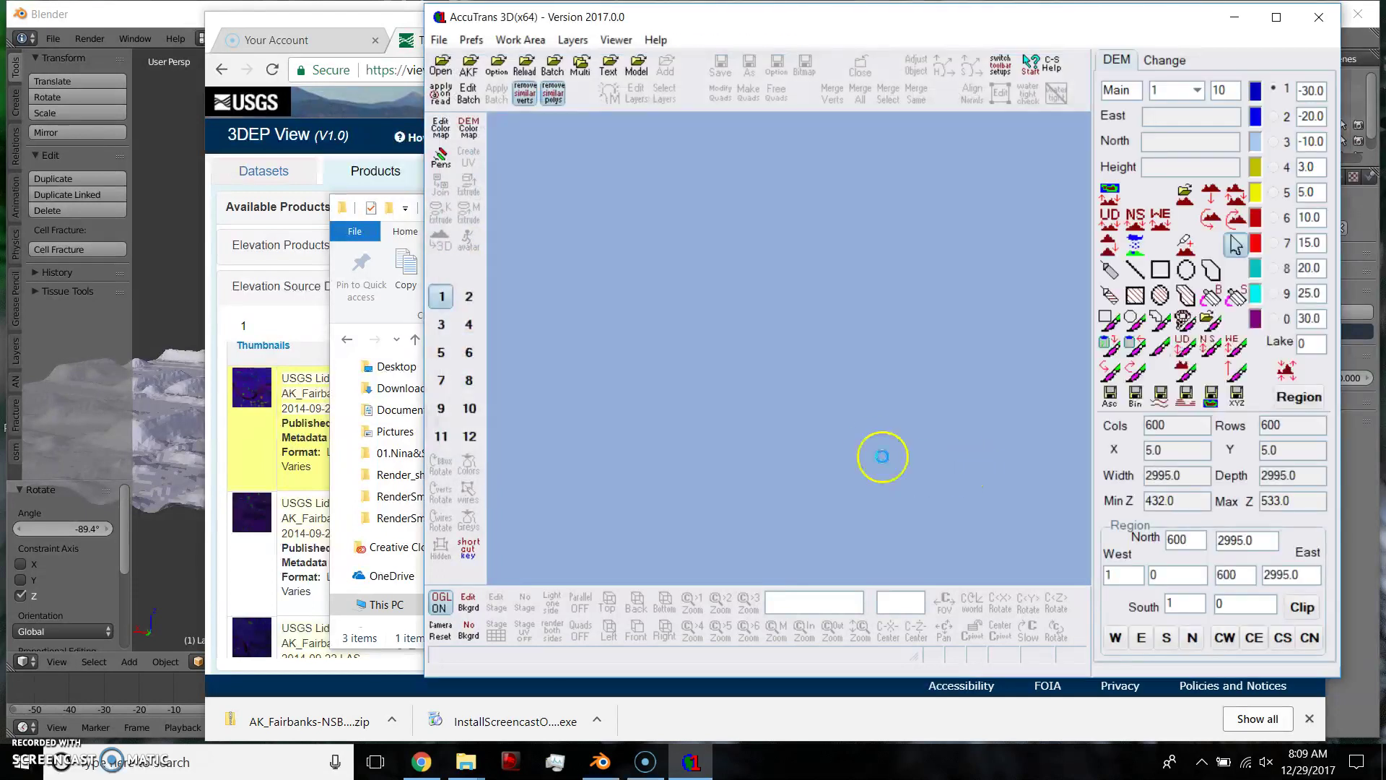
left_click_drag(799, 397, 825, 431)
scroll(825, 432, "up", 2)
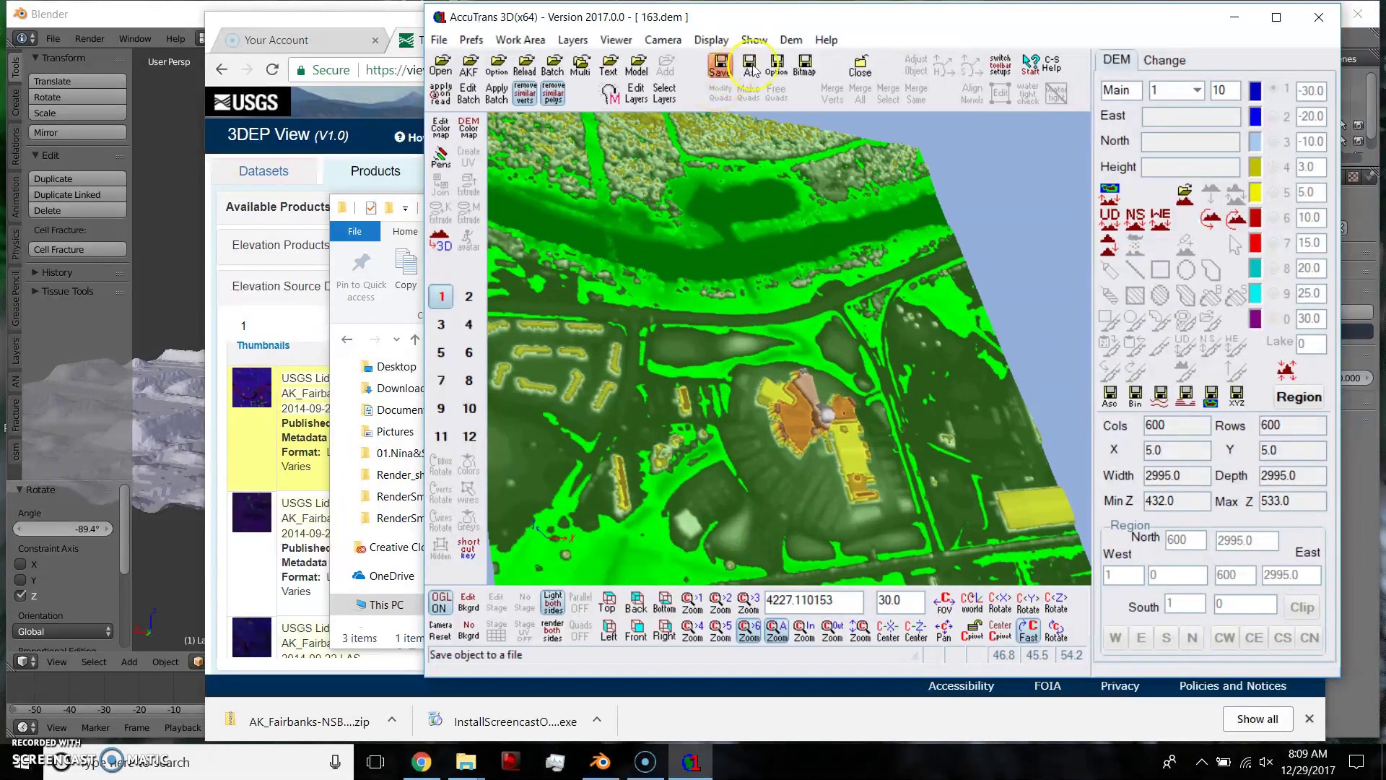
Run Dem > Convert to 3D (less water) with vertex interval 1 and all faces kept
left_click(792, 41)
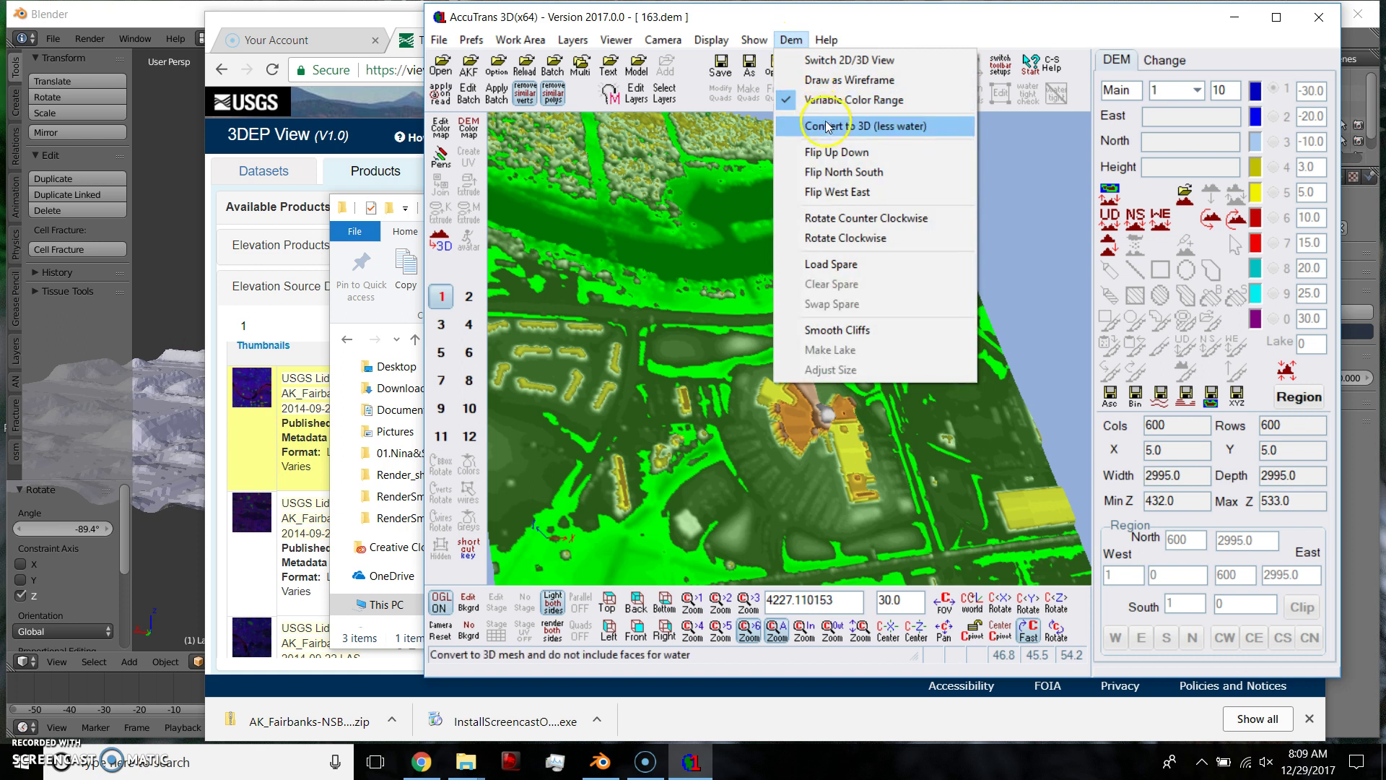
left_click(828, 127)
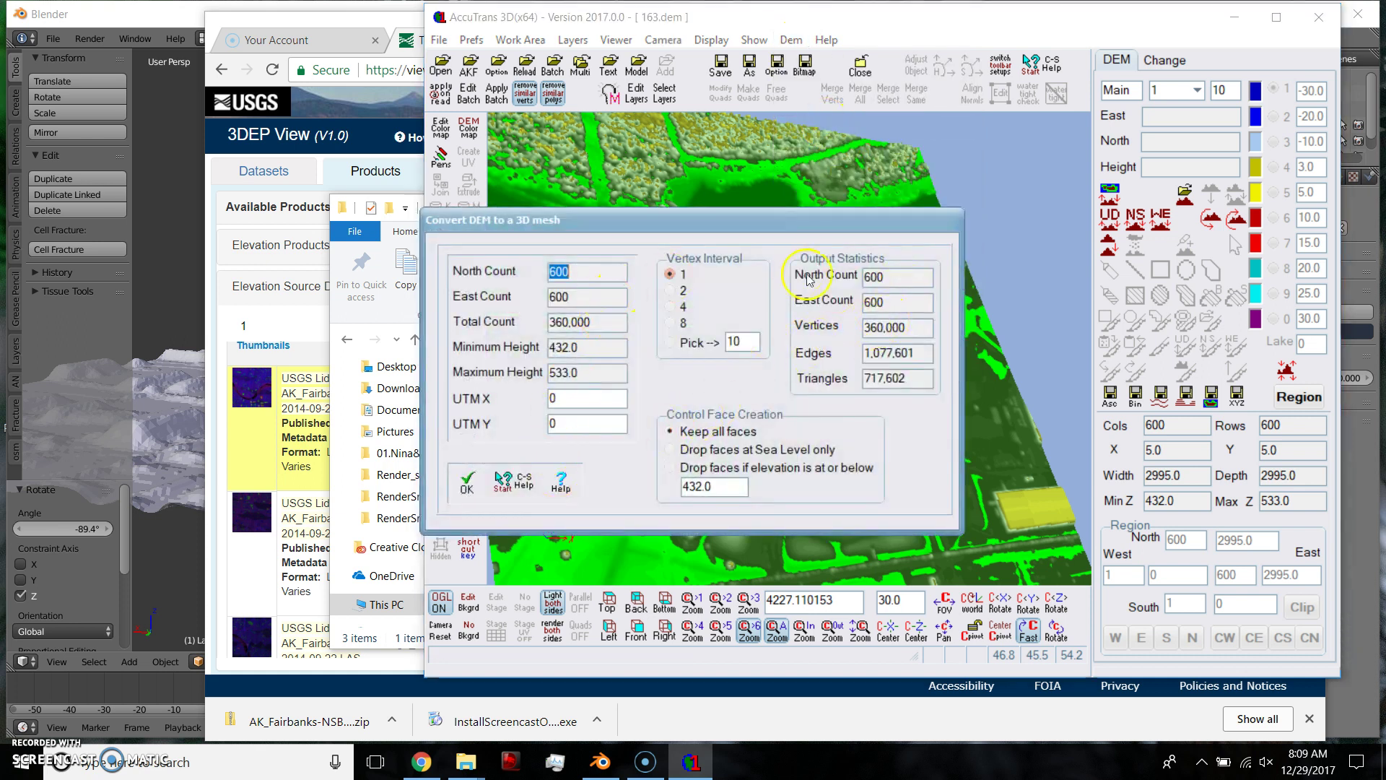
left_click(467, 480)
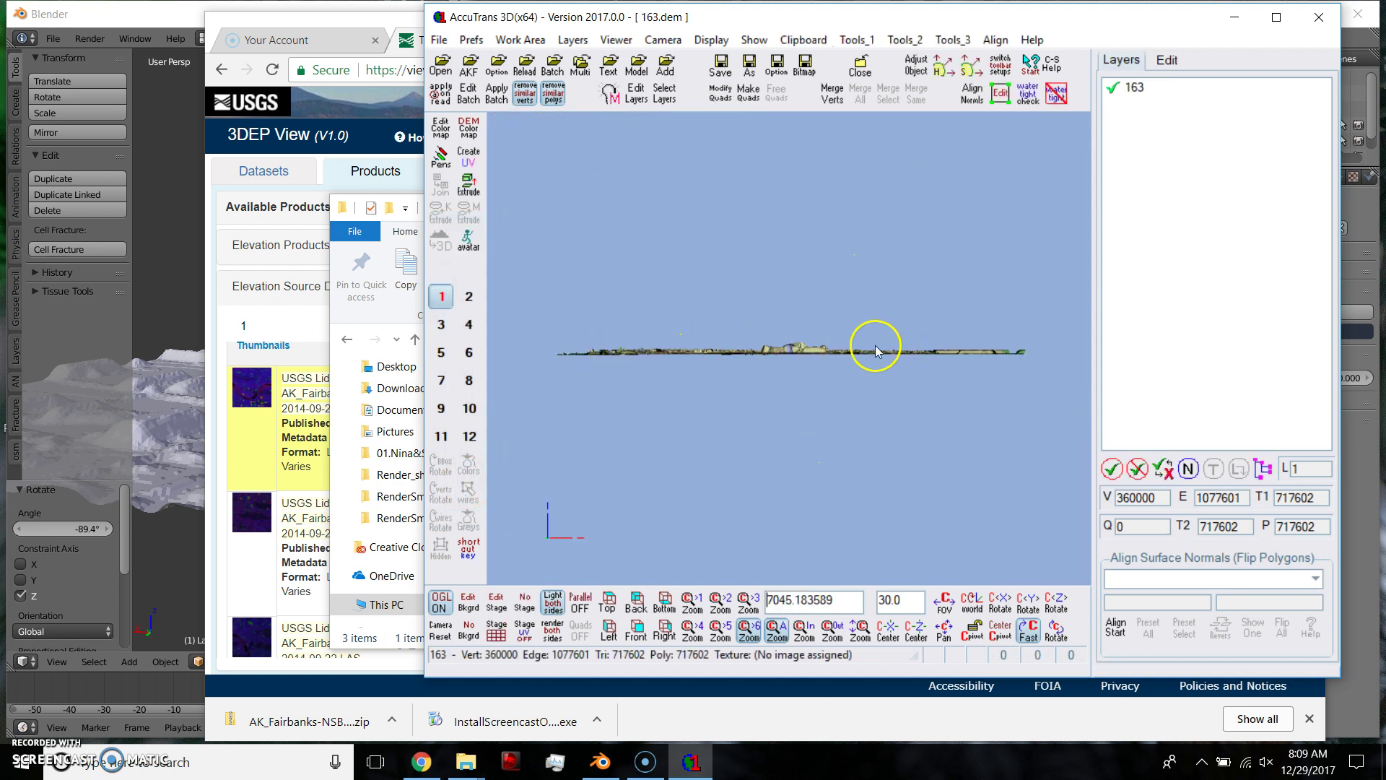
Save the 163 mesh as a Wavefront (*.obj) file on the Desktop
left_click(439, 40)
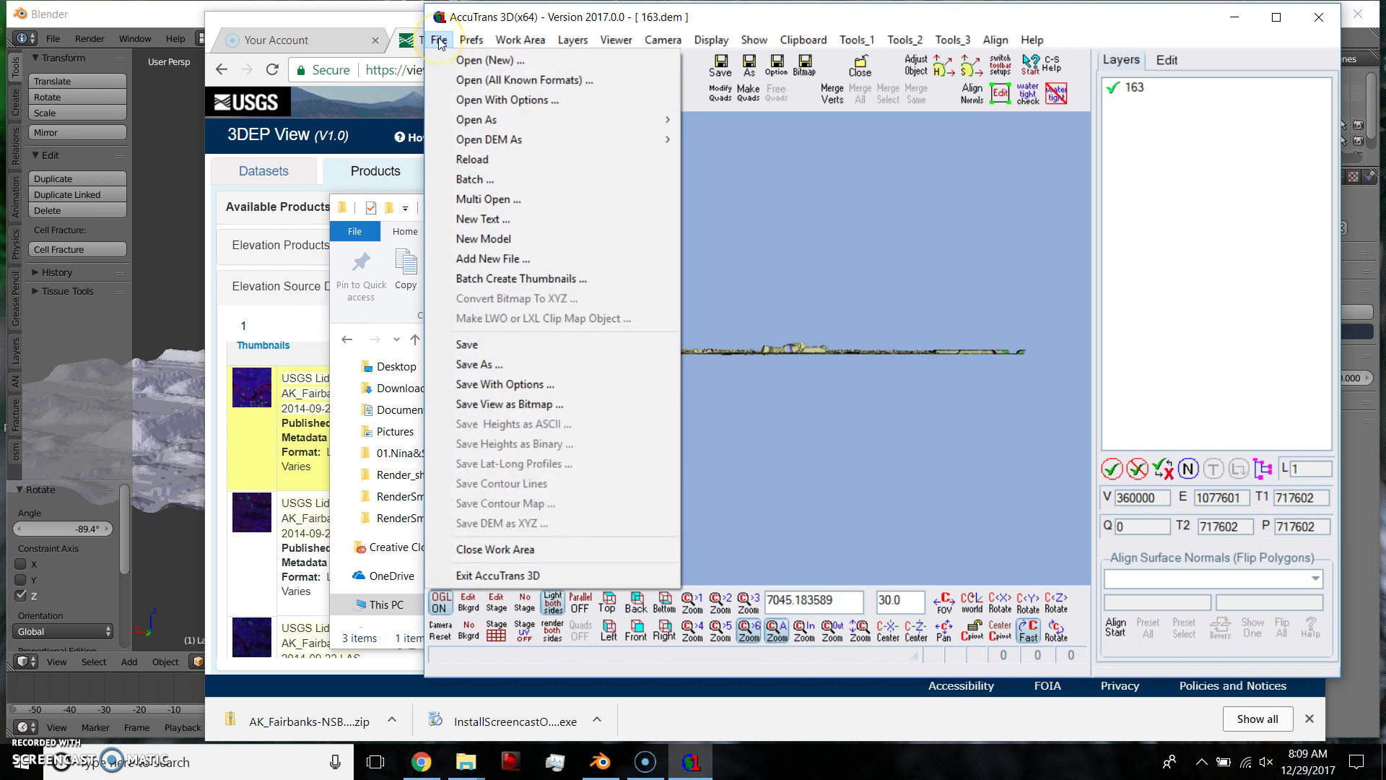
left_click(480, 364)
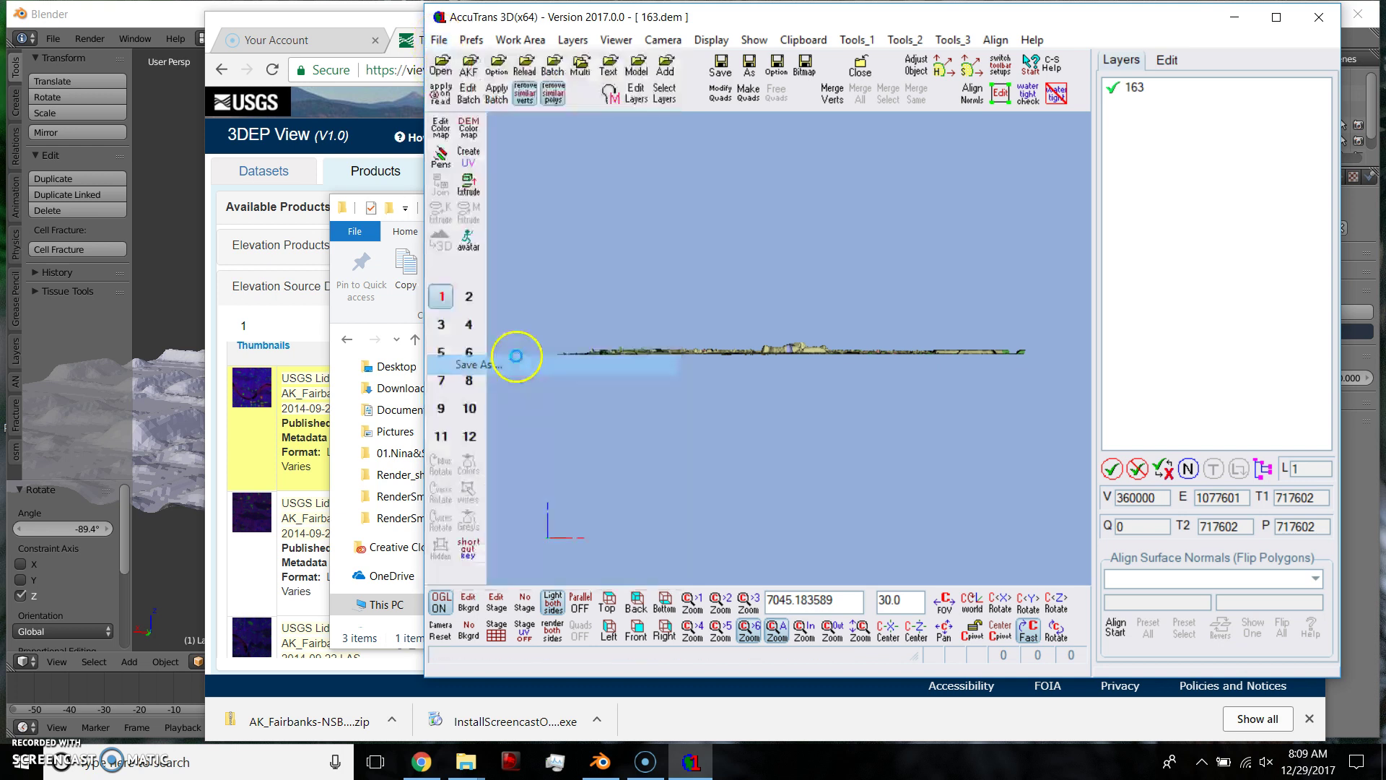
left_click(646, 407)
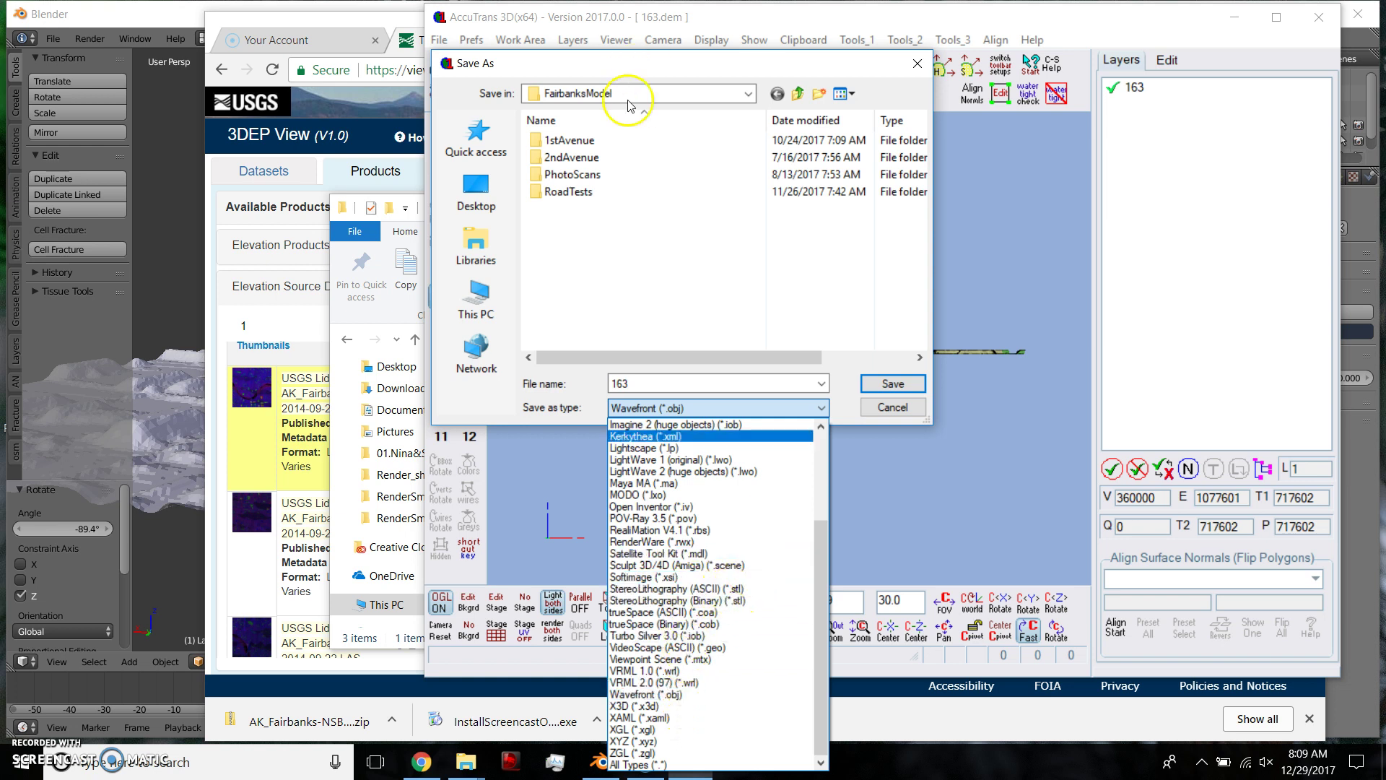
left_click(605, 249)
left_click(474, 186)
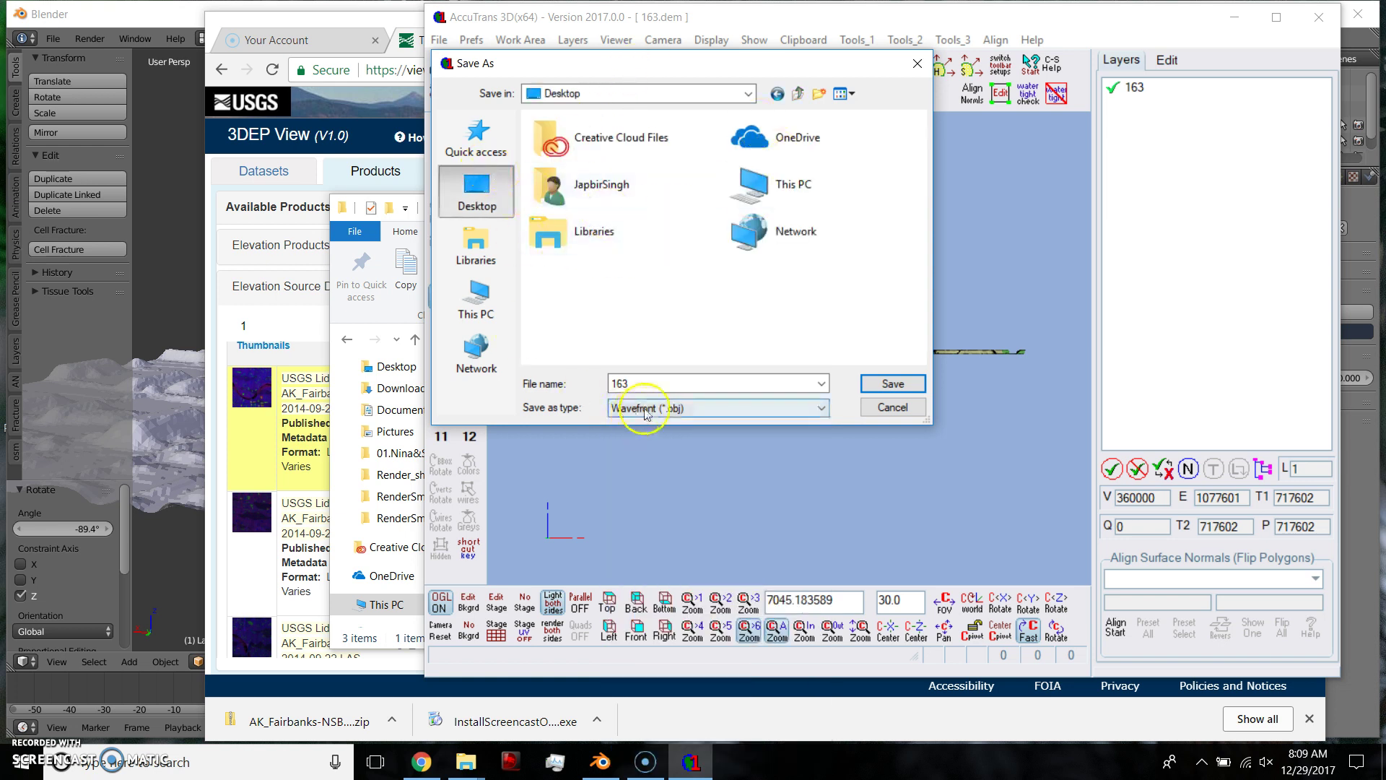
left_click(894, 384)
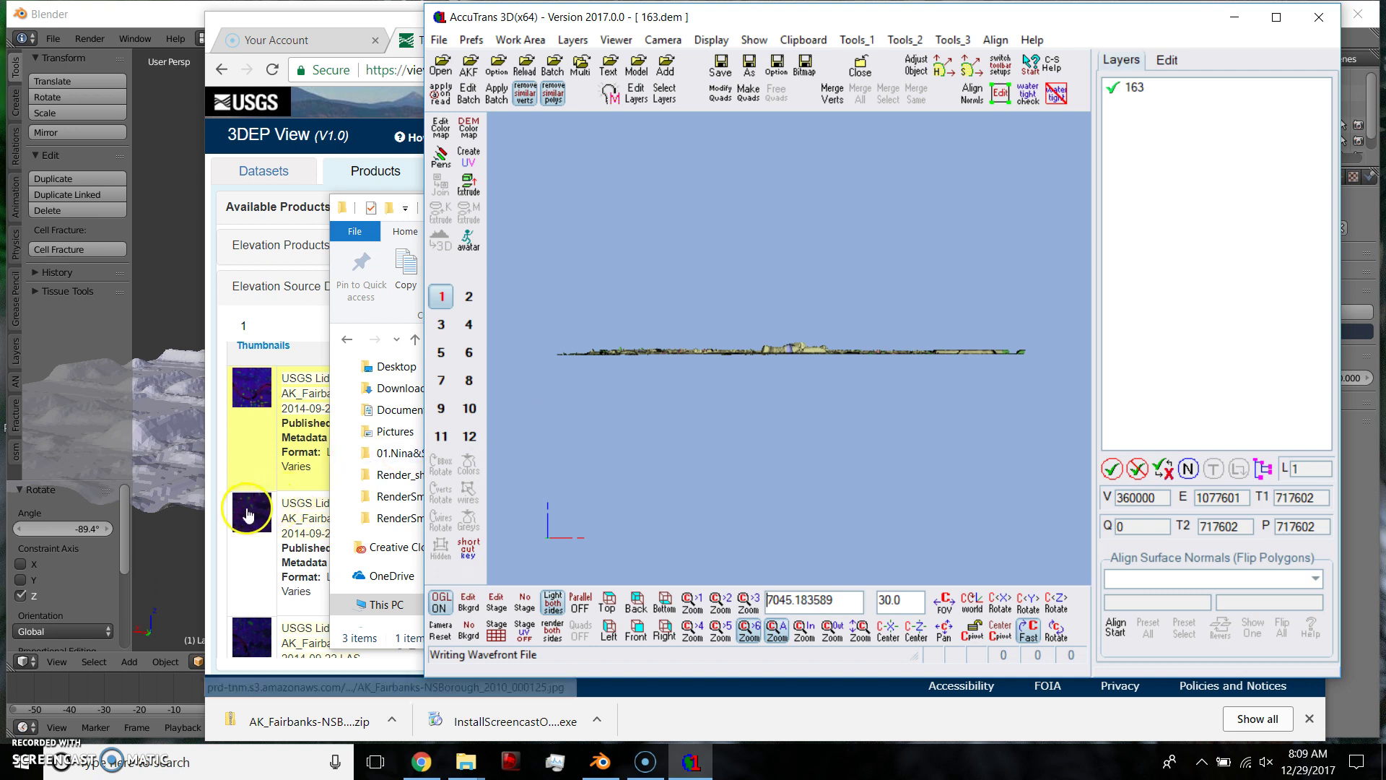
Close AccuTrans 3D, confirming the shutdown and dismissing the preferences write error
left_click(1320, 16)
left_click(1087, 166)
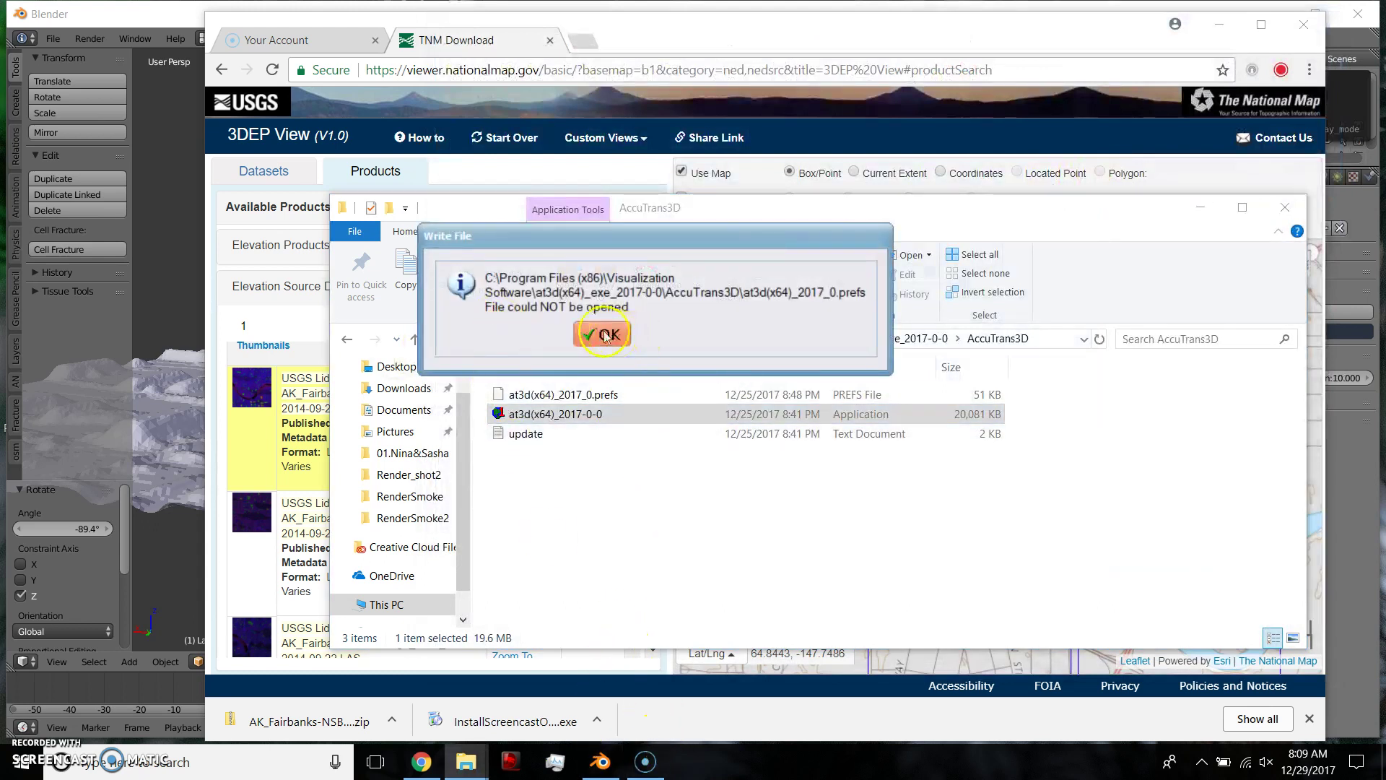
left_click(627, 341)
Bring Blender forward, zoom out and switch to an empty scene layer
left_click(173, 161)
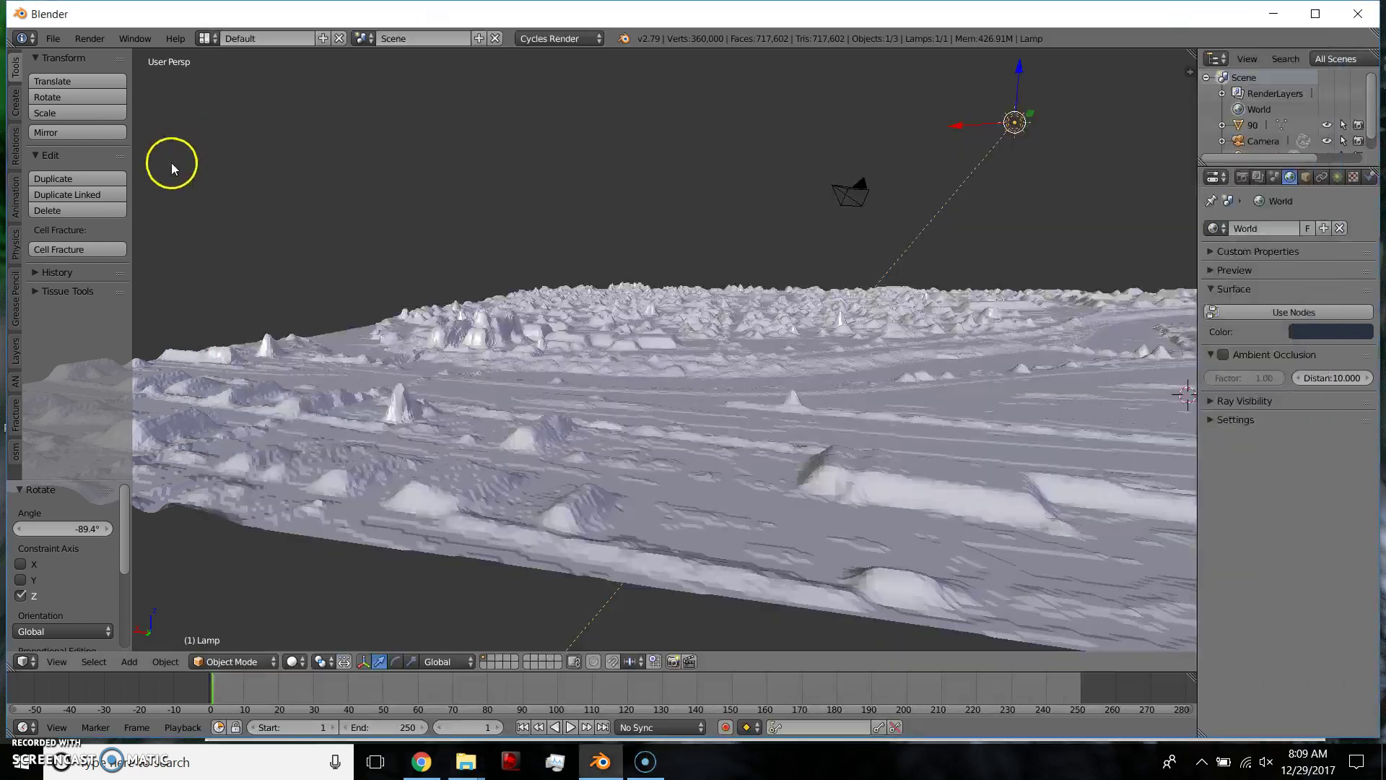
key("Home")
left_click(504, 661)
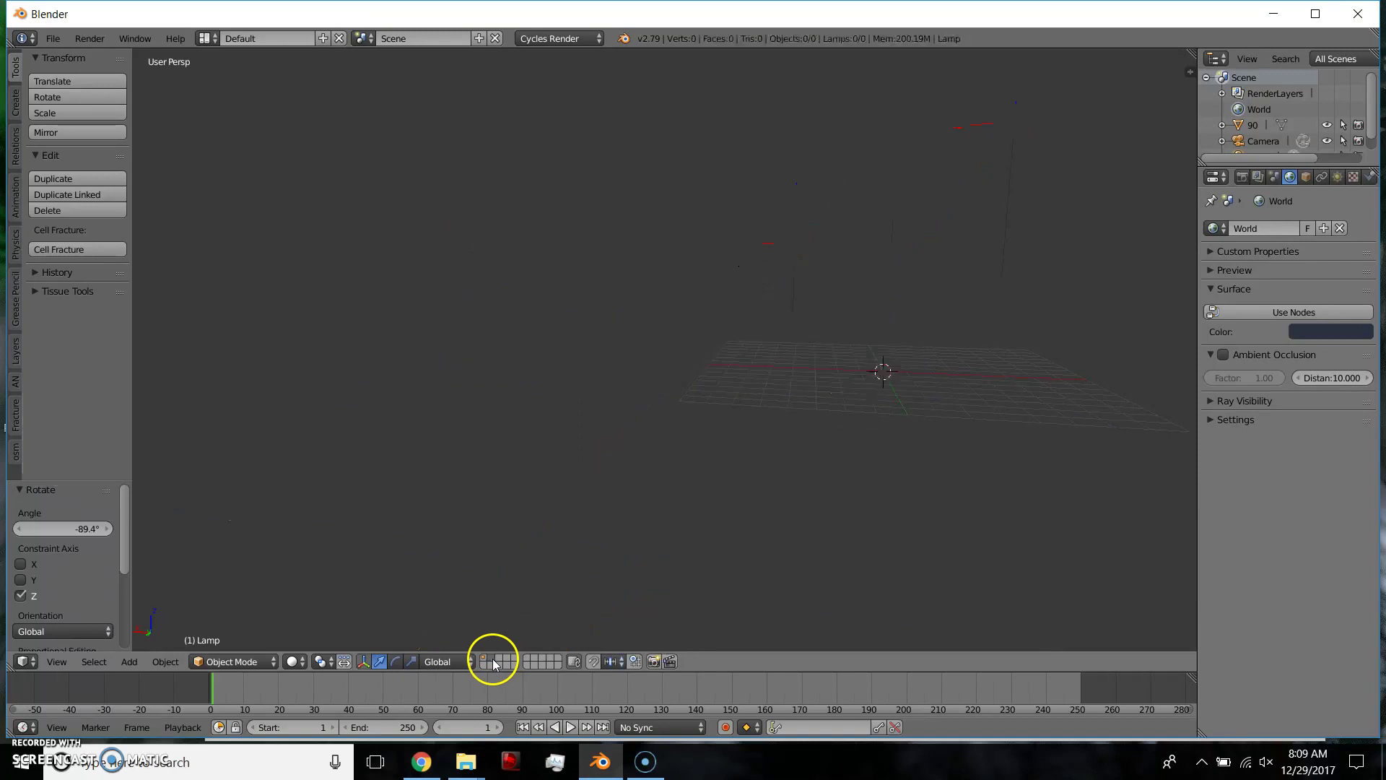
Import 163.obj from the Desktop as a Wavefront OBJ
left_click(52, 38)
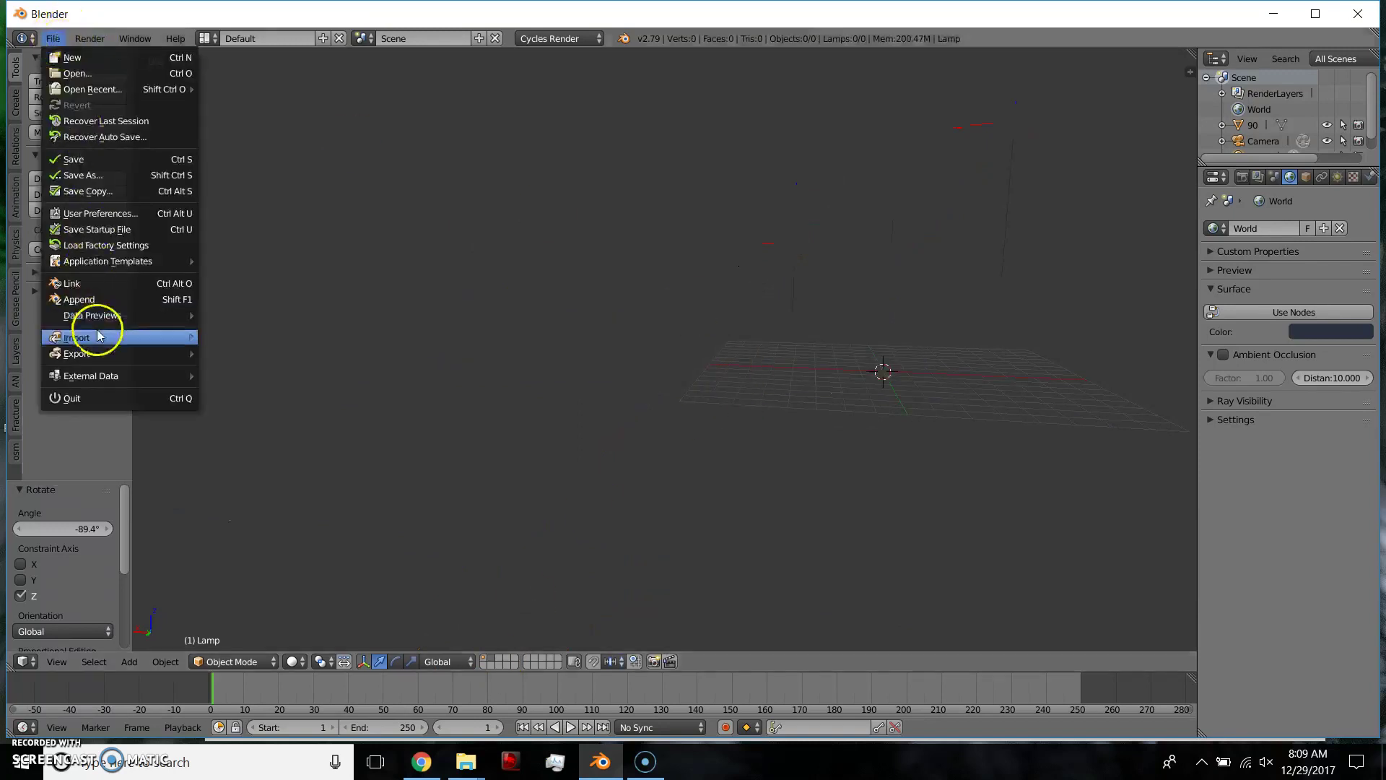
mouse_move(97, 337)
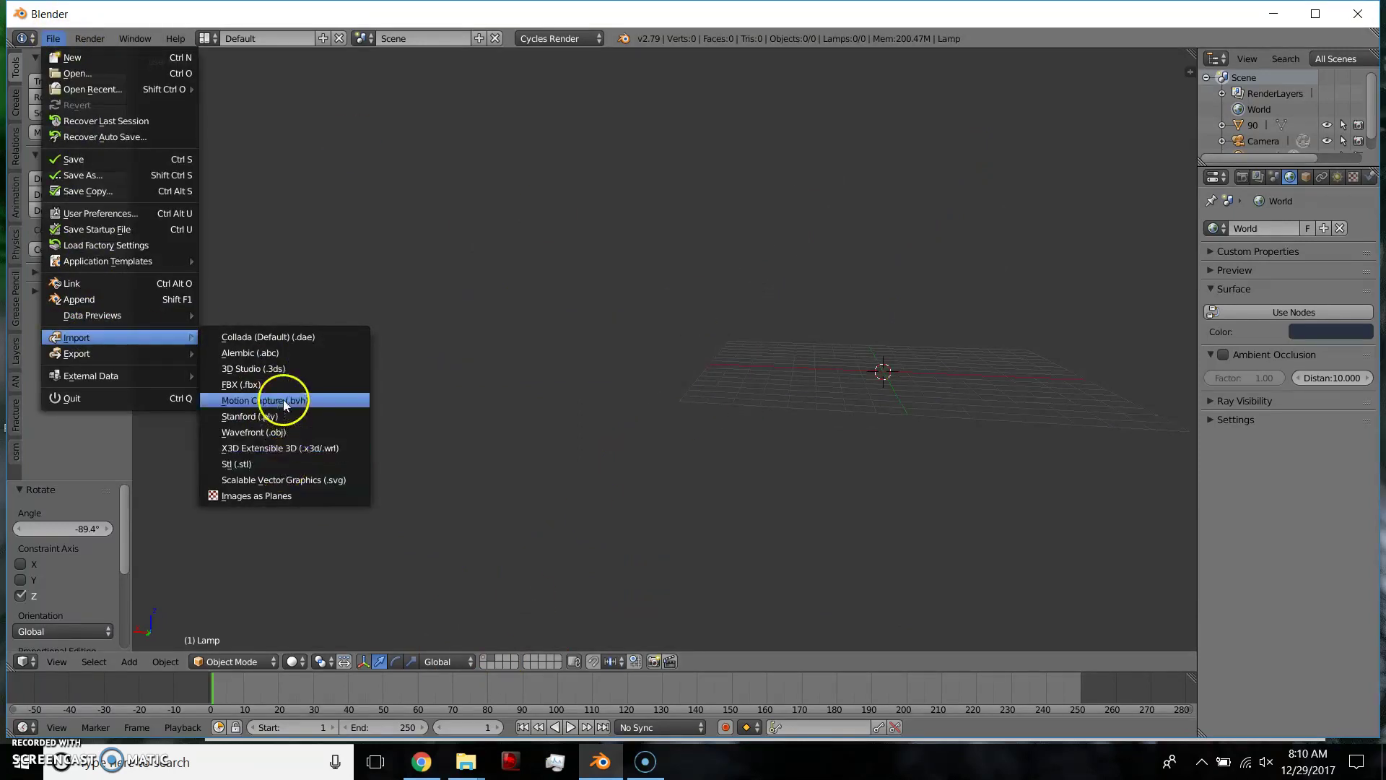
left_click(282, 432)
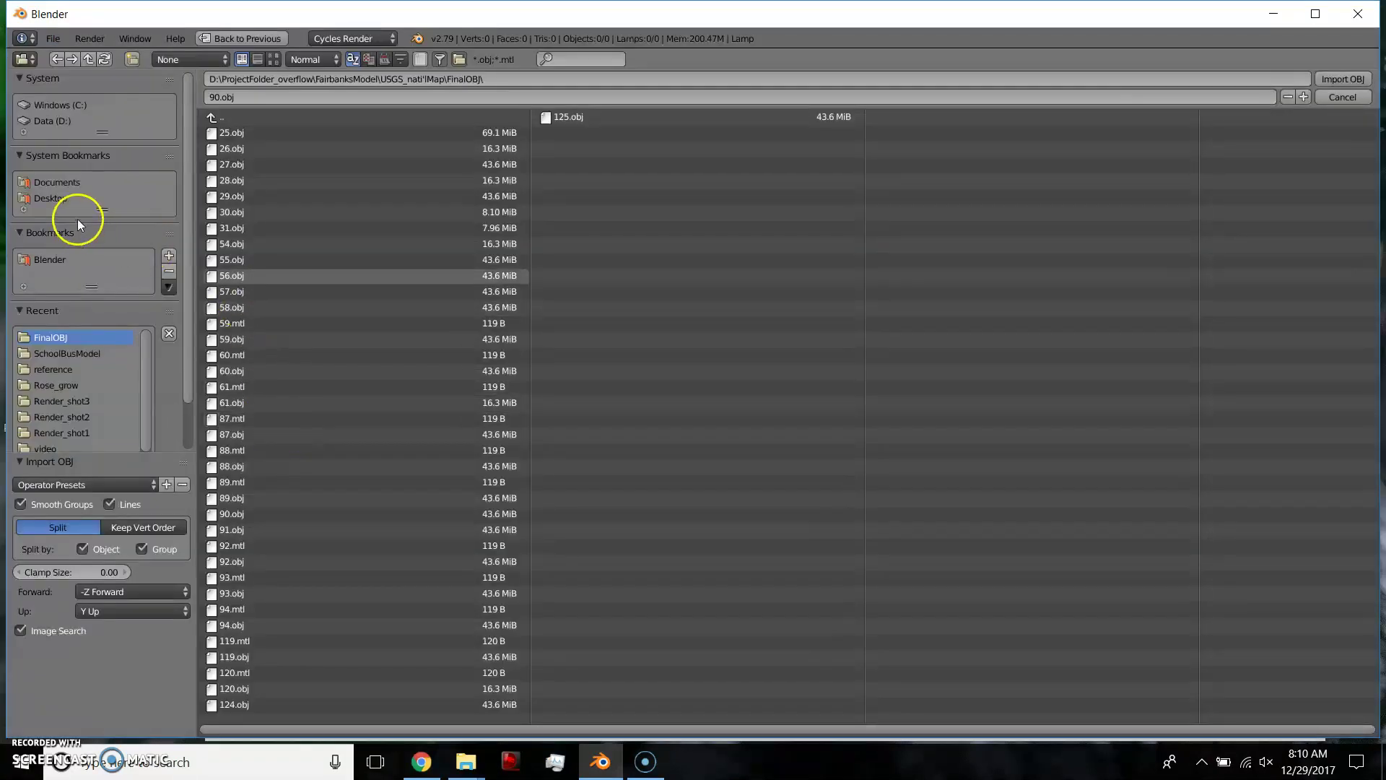
left_click(75, 201)
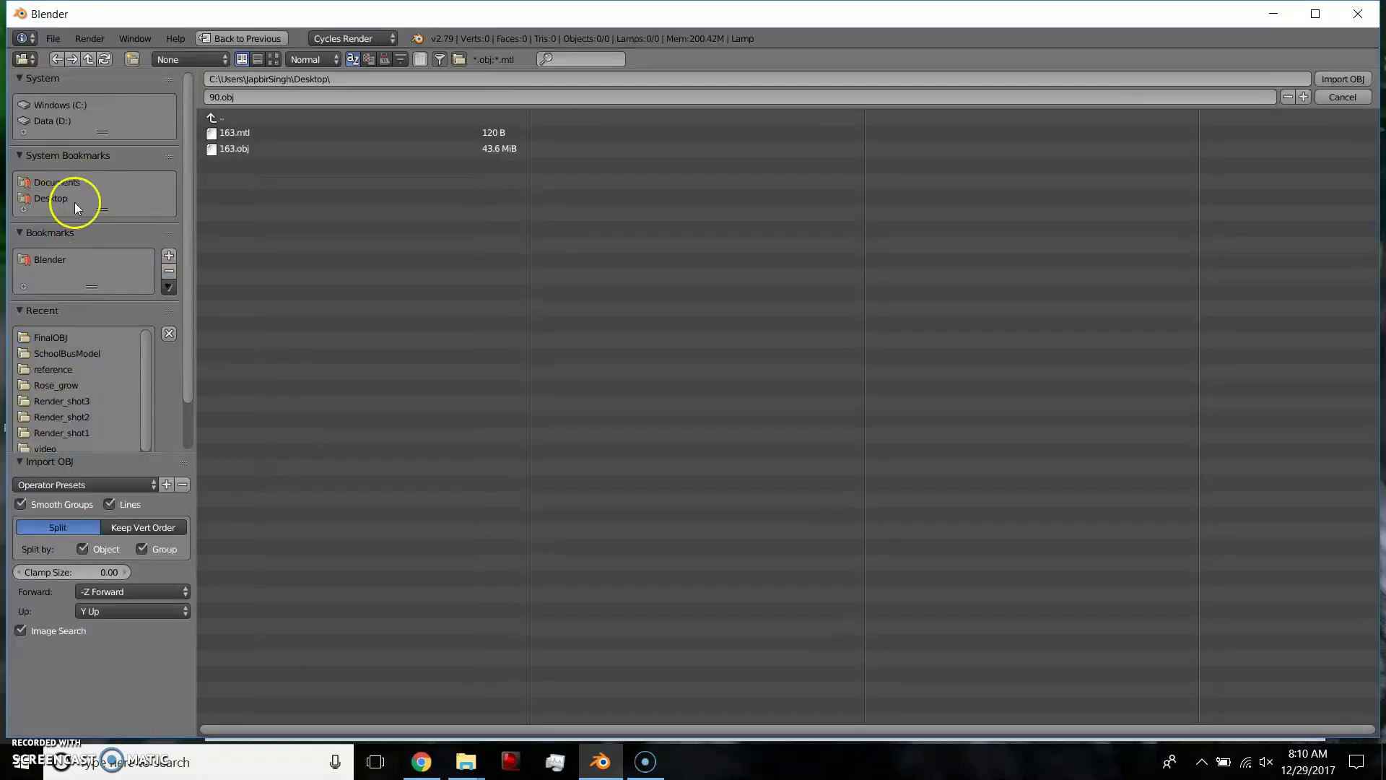
left_click(250, 148)
left_click(1336, 77)
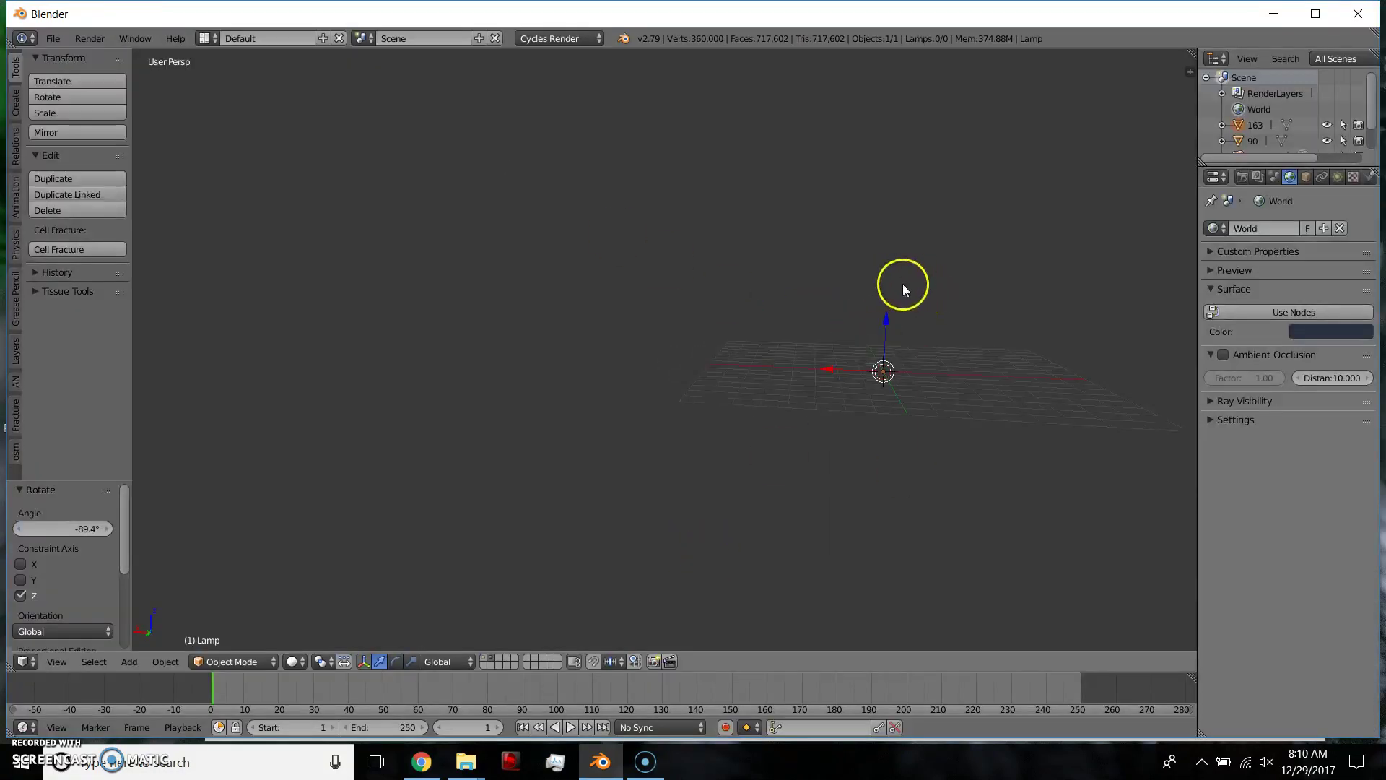
Set the viewport's Clip End to 10000 in the sidebar's View panel
middle_click_drag(774, 359, 730, 400)
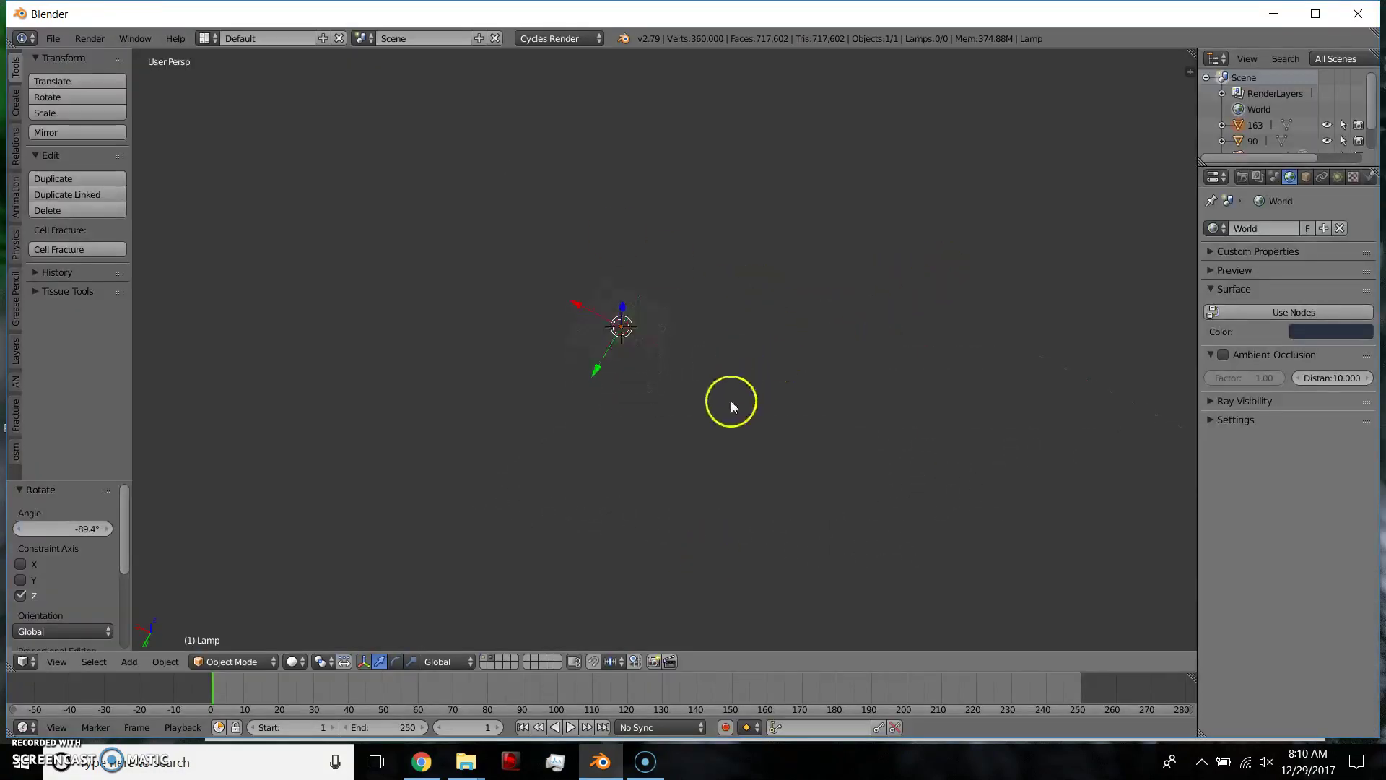
middle_click_drag(714, 330, 898, 344)
key("n")
scroll(1115, 436, "down", 5)
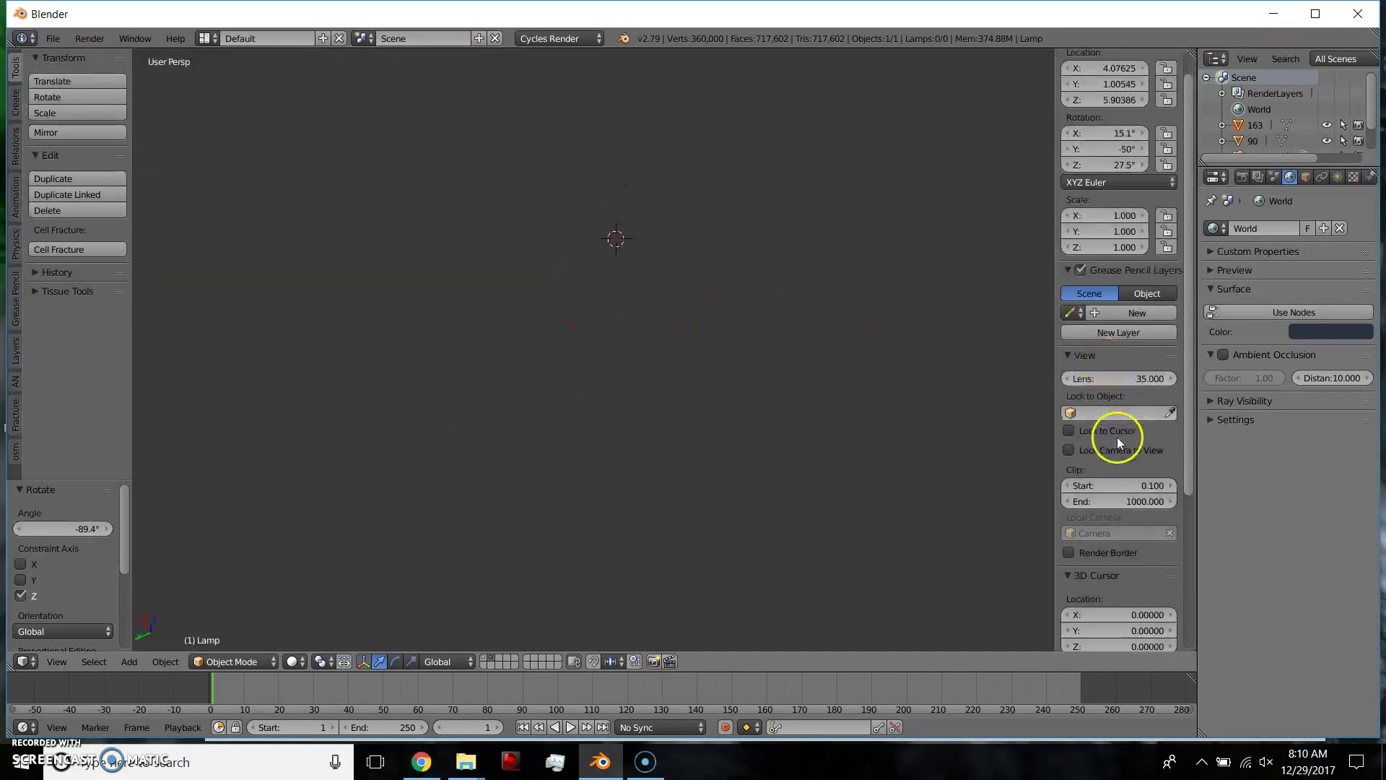
left_click(1115, 443)
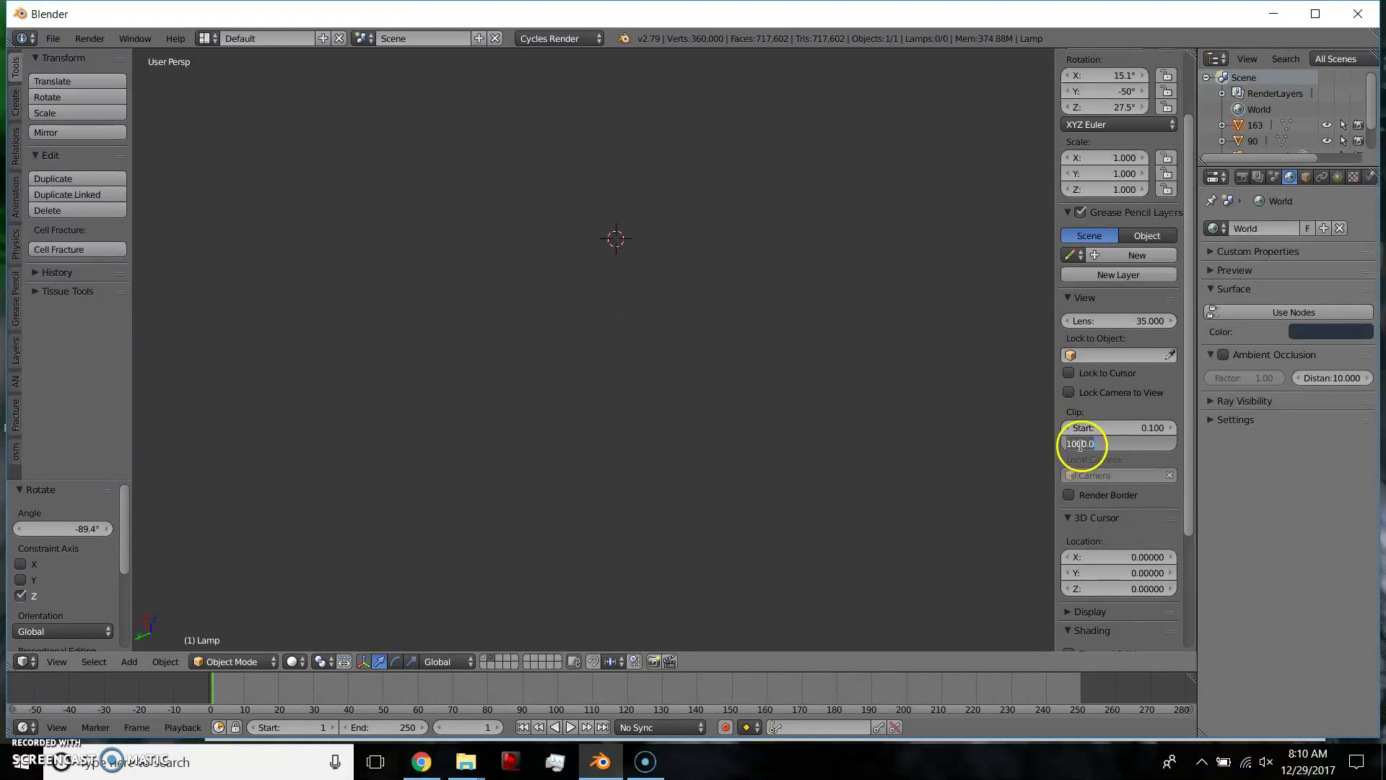
key("Return")
Orbit to the 163 terrain and select it, cancelling the accidental move
middle_click_drag(751, 354, 725, 109)
right_click_drag(729, 75, 724, 130)
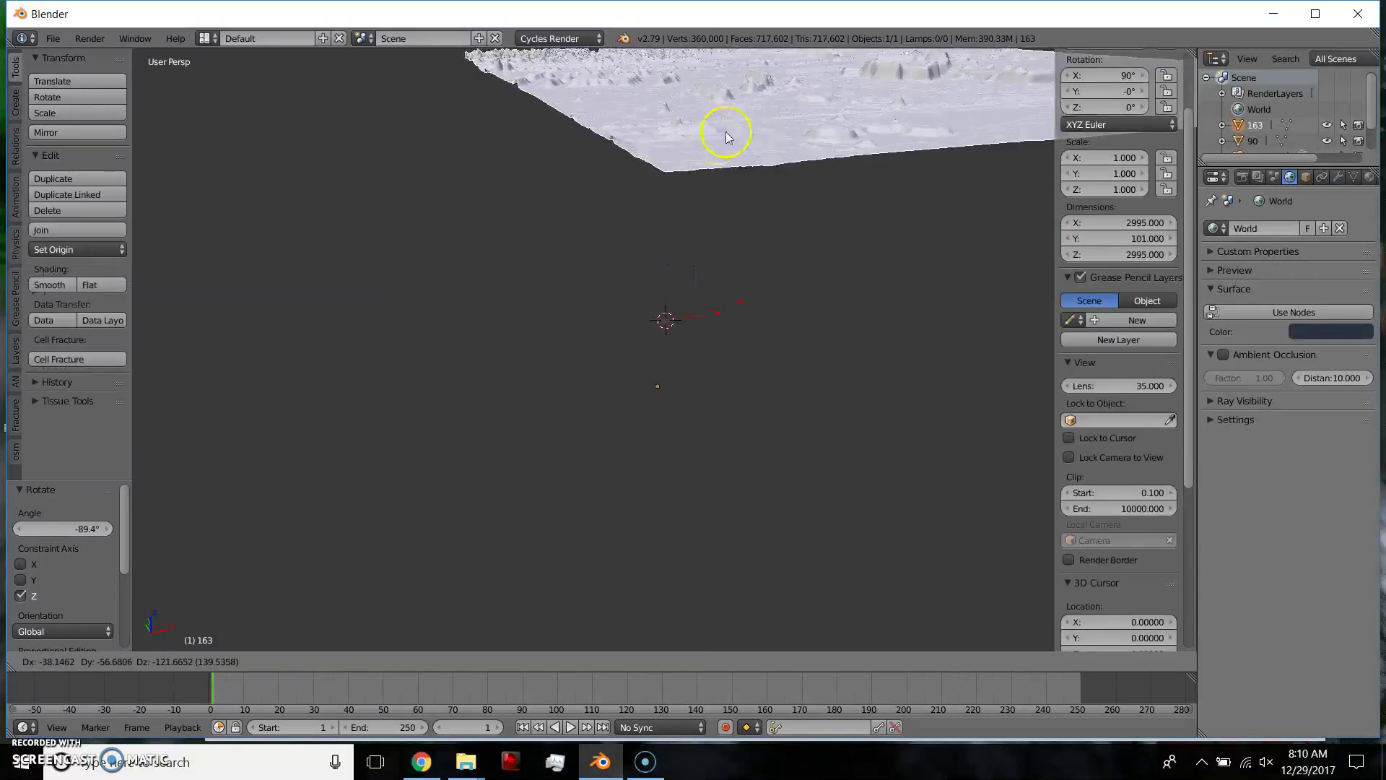
key("Escape")
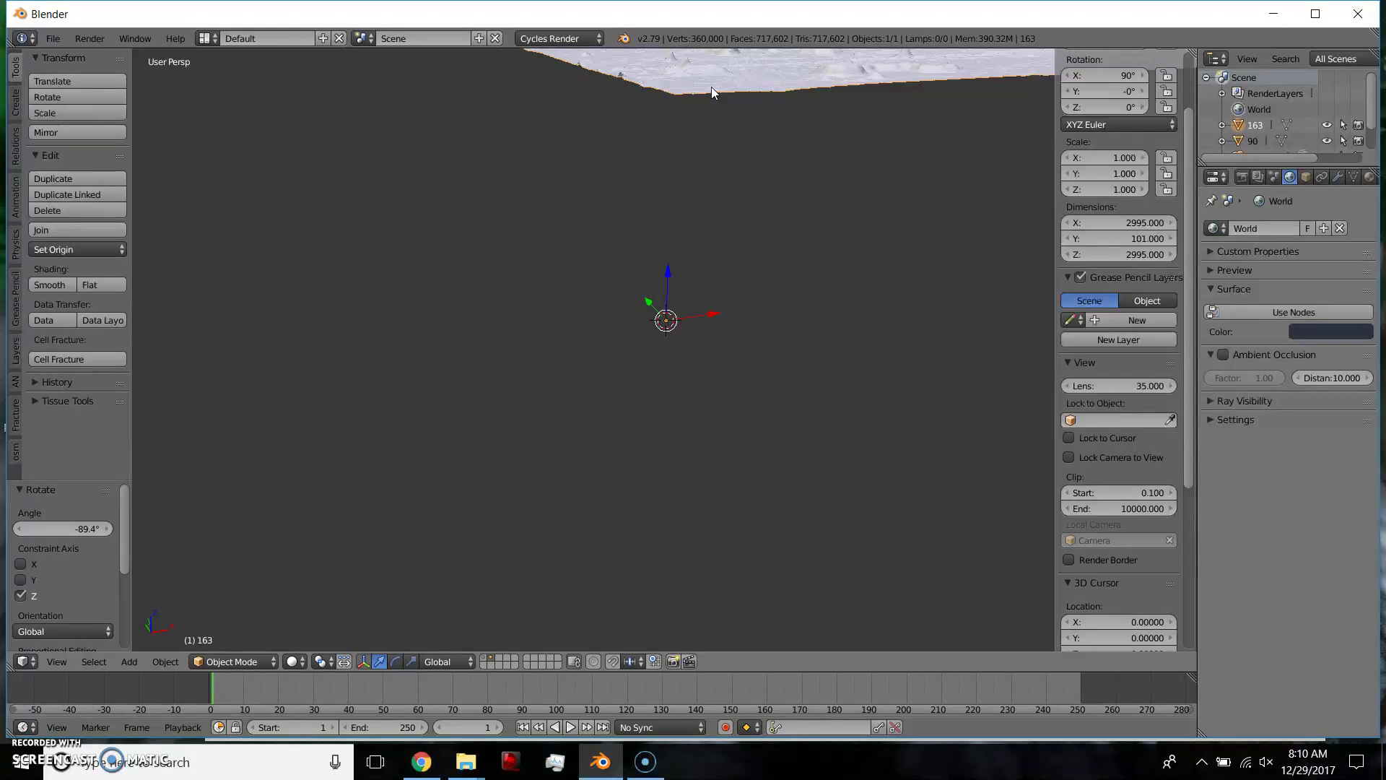
Apply Set Origin > Geometry to Origin to the 163 terrain and orbit to check it
key("shift+ctrl+alt+c")
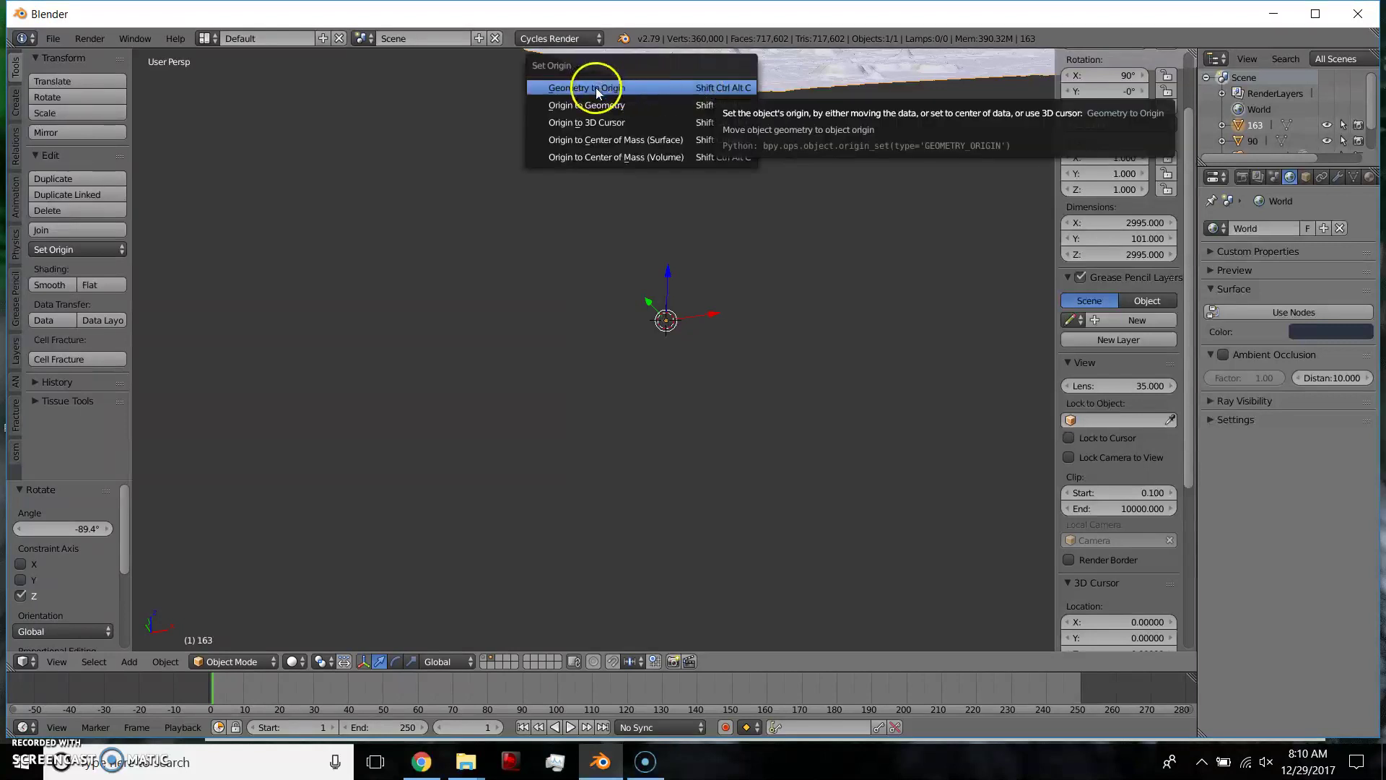
key("space")
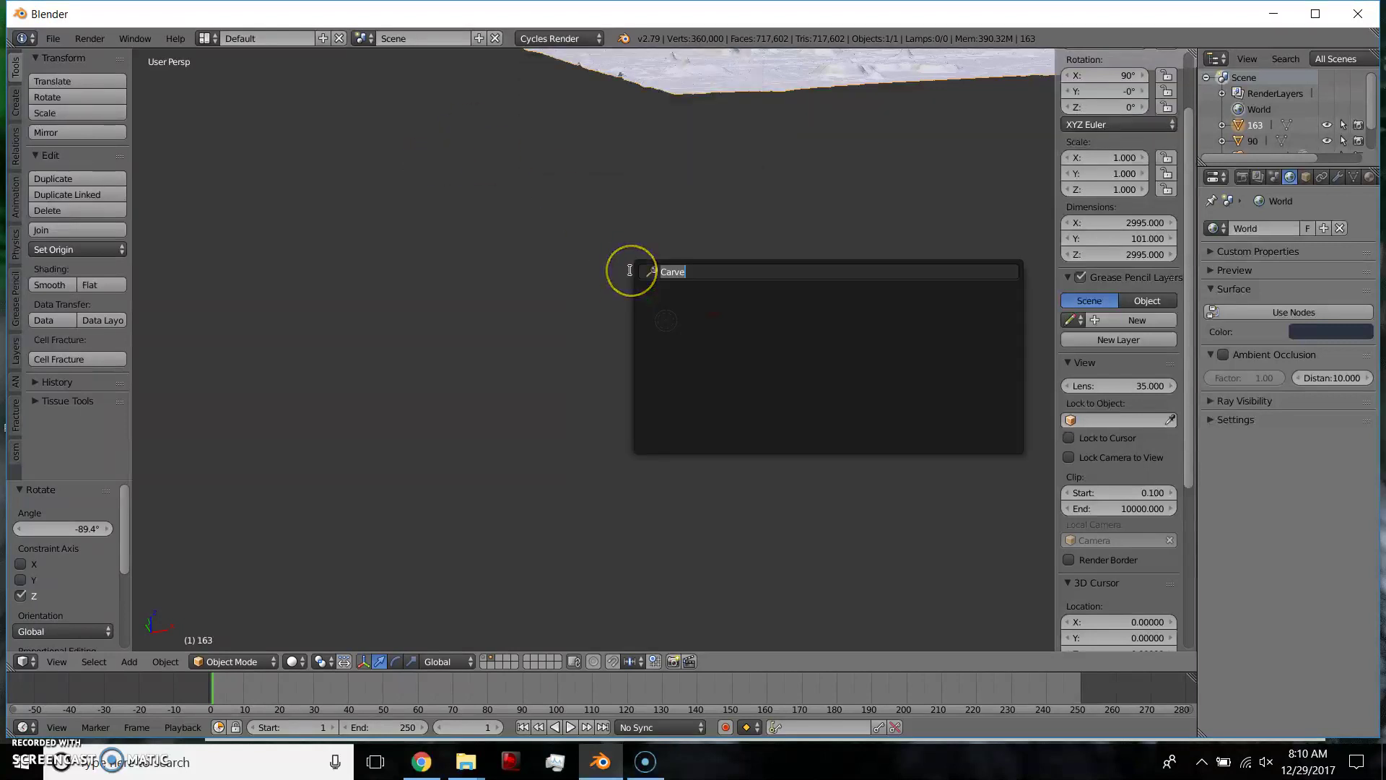
type("org")
key("BackSpace")
type("i")
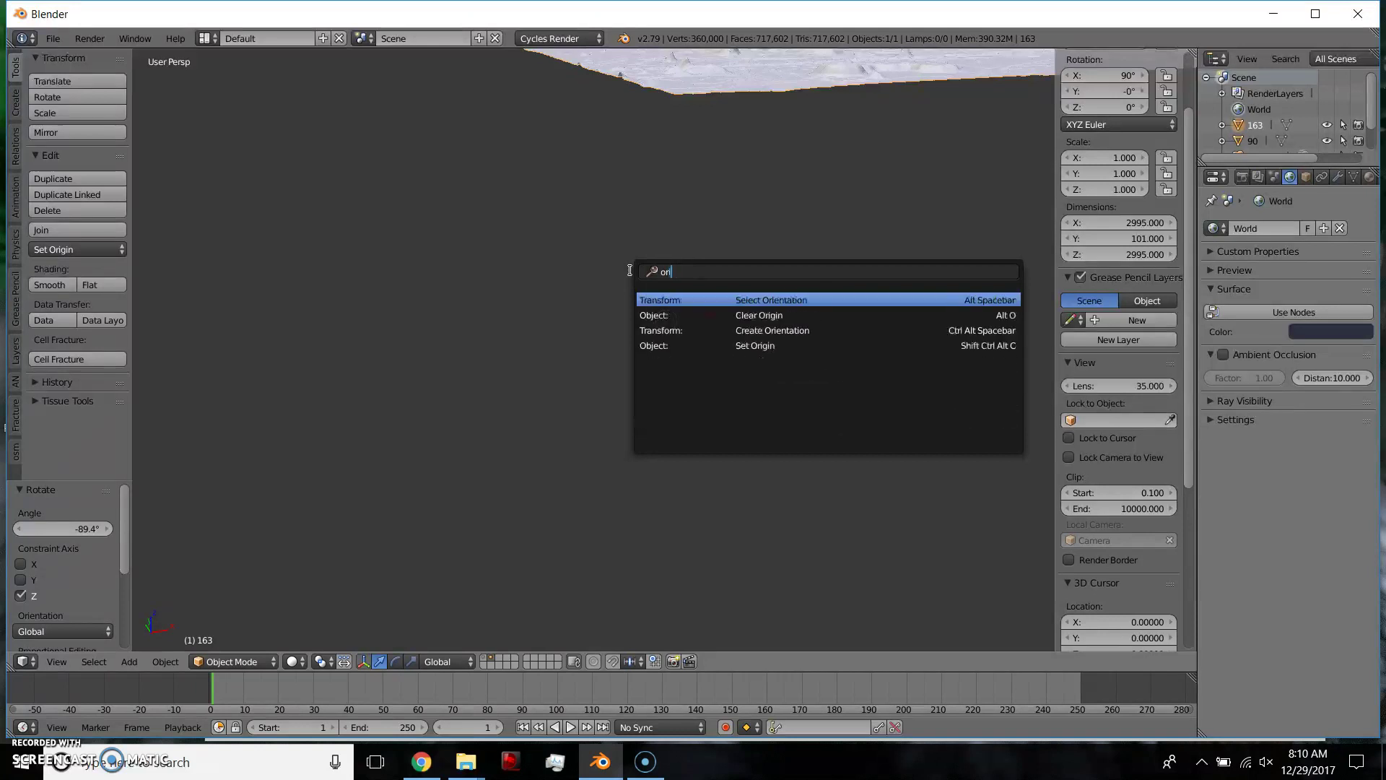
left_click(743, 345)
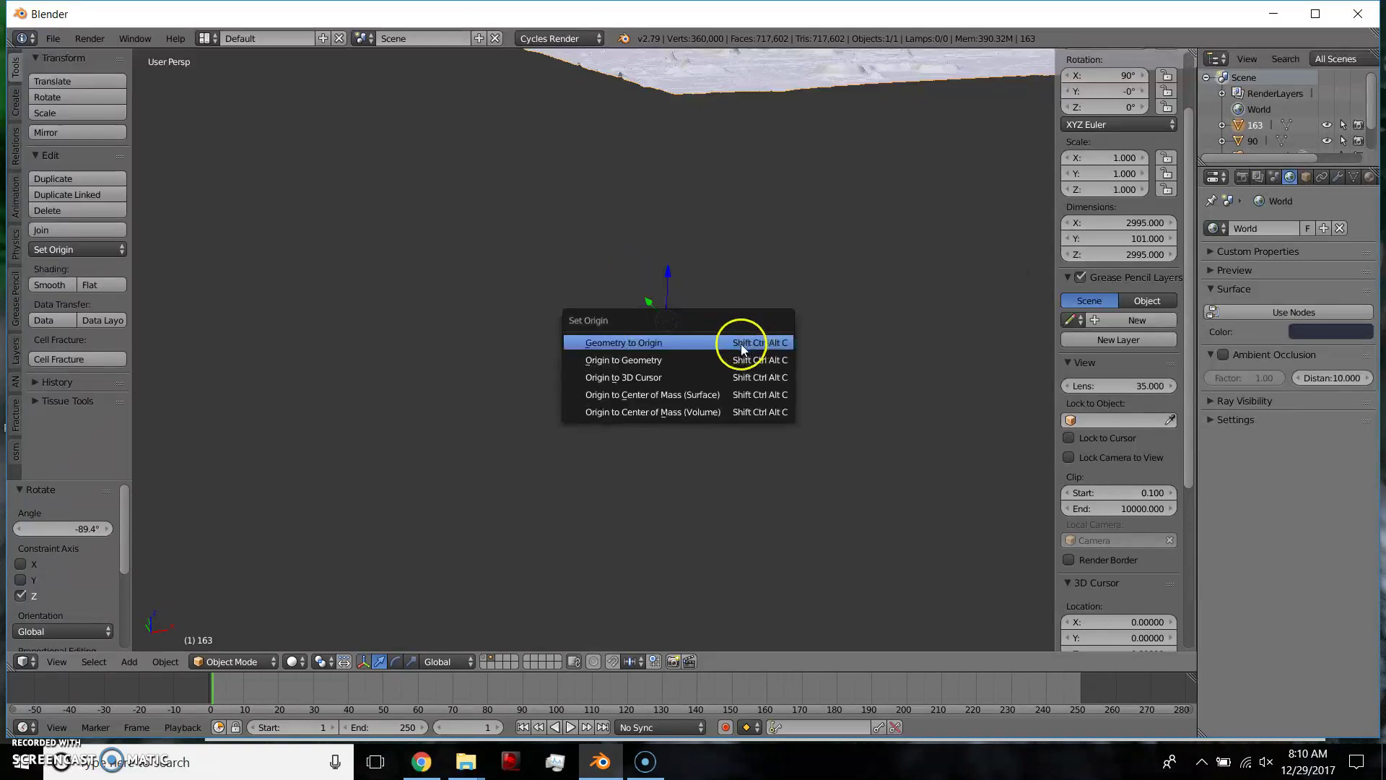
left_click(695, 348)
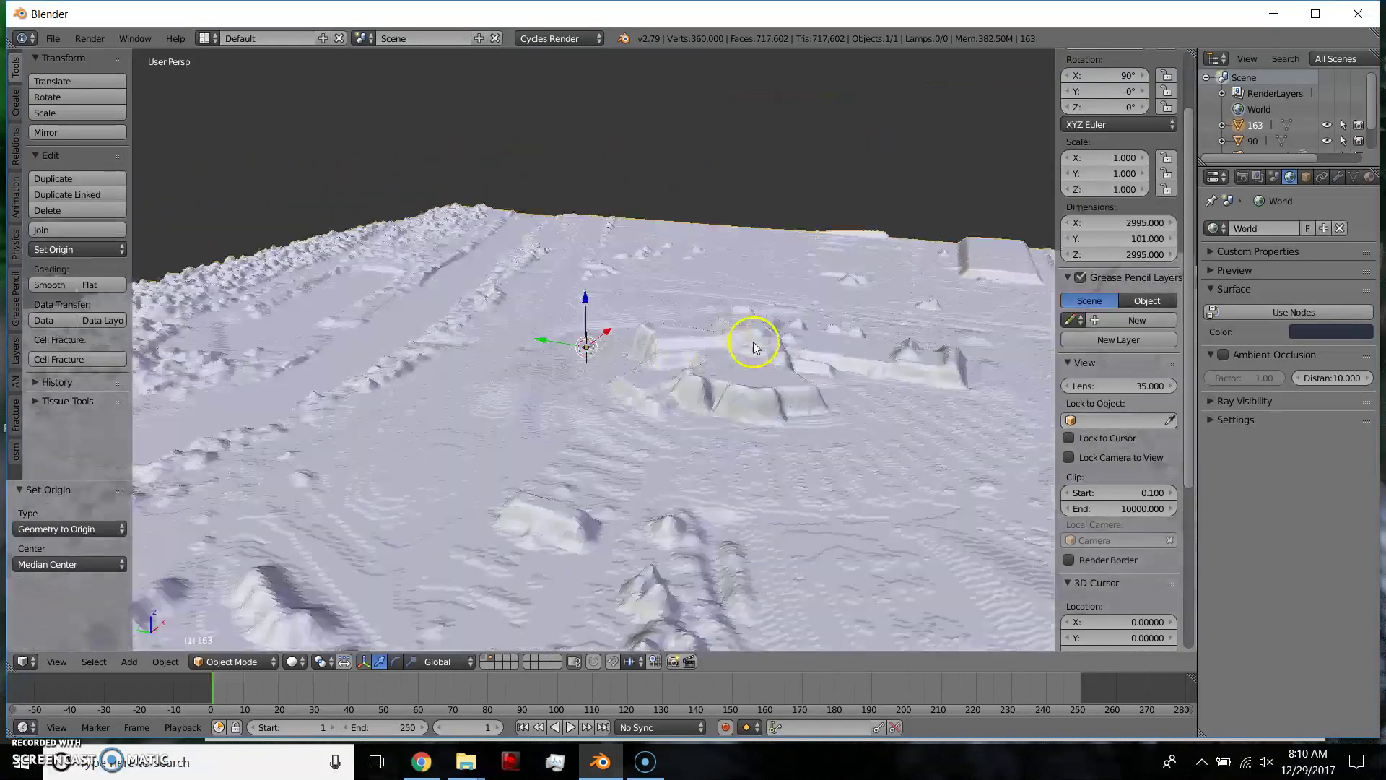
middle_click_drag(753, 347, 627, 439)
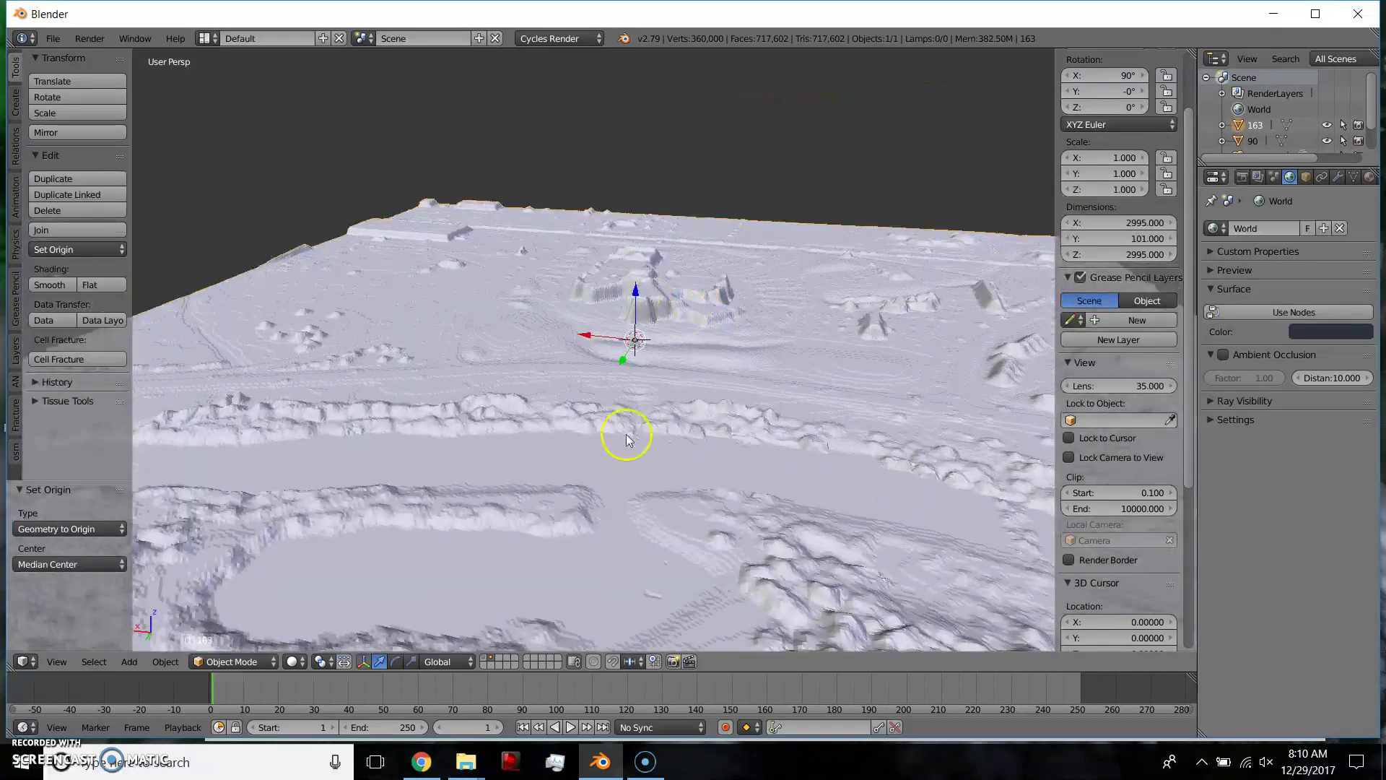
Move the lamp onto the terrain's visible layer and look over the world and lamp settings
left_click(488, 658)
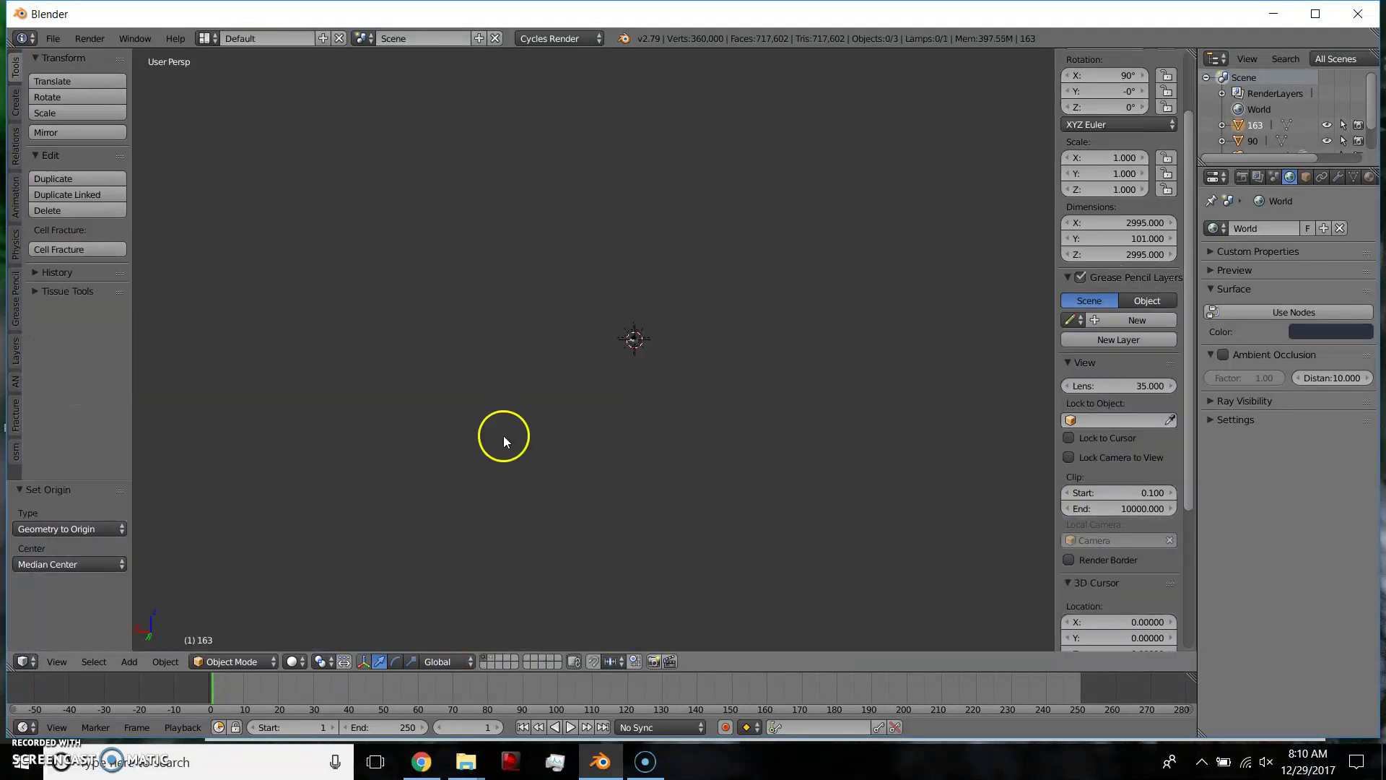
middle_click_drag(625, 320, 855, 247)
right_click(850, 259)
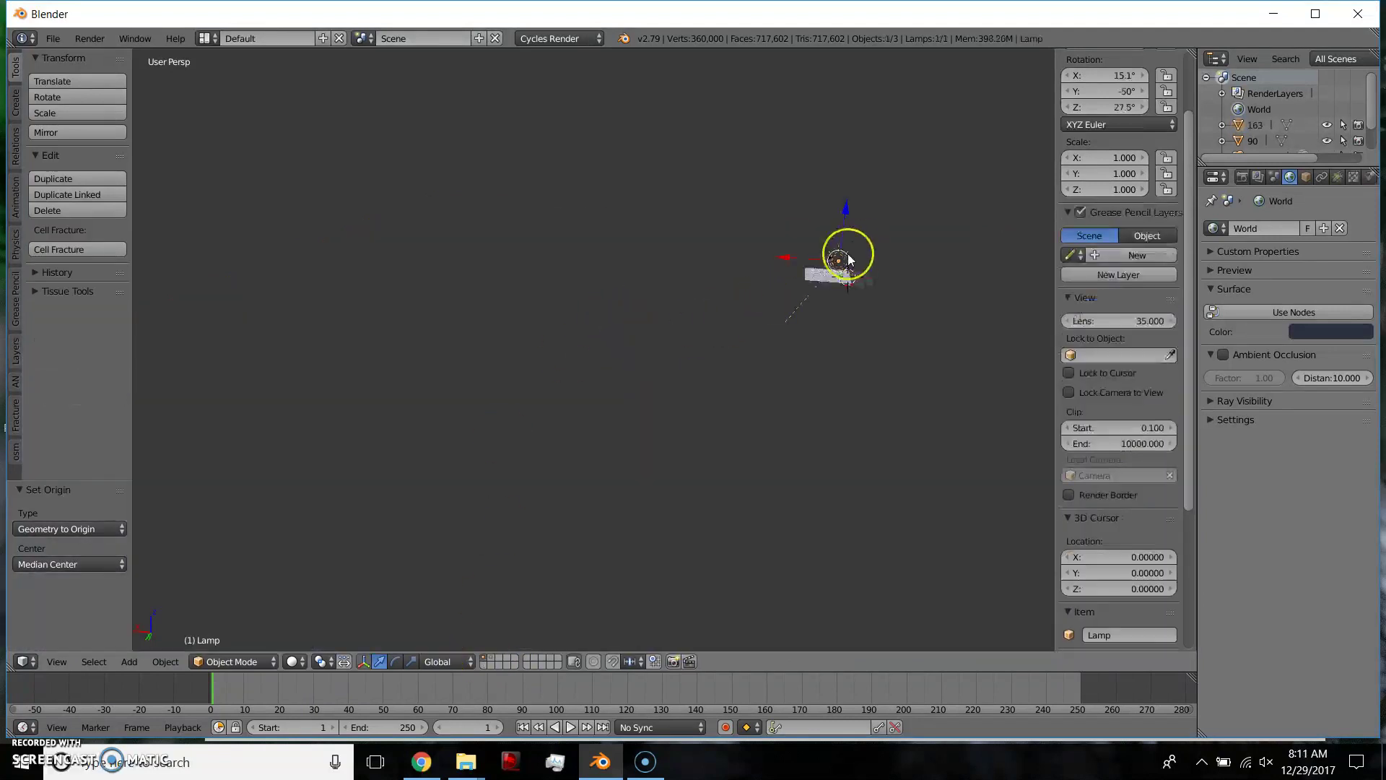
key("m")
left_click(982, 282)
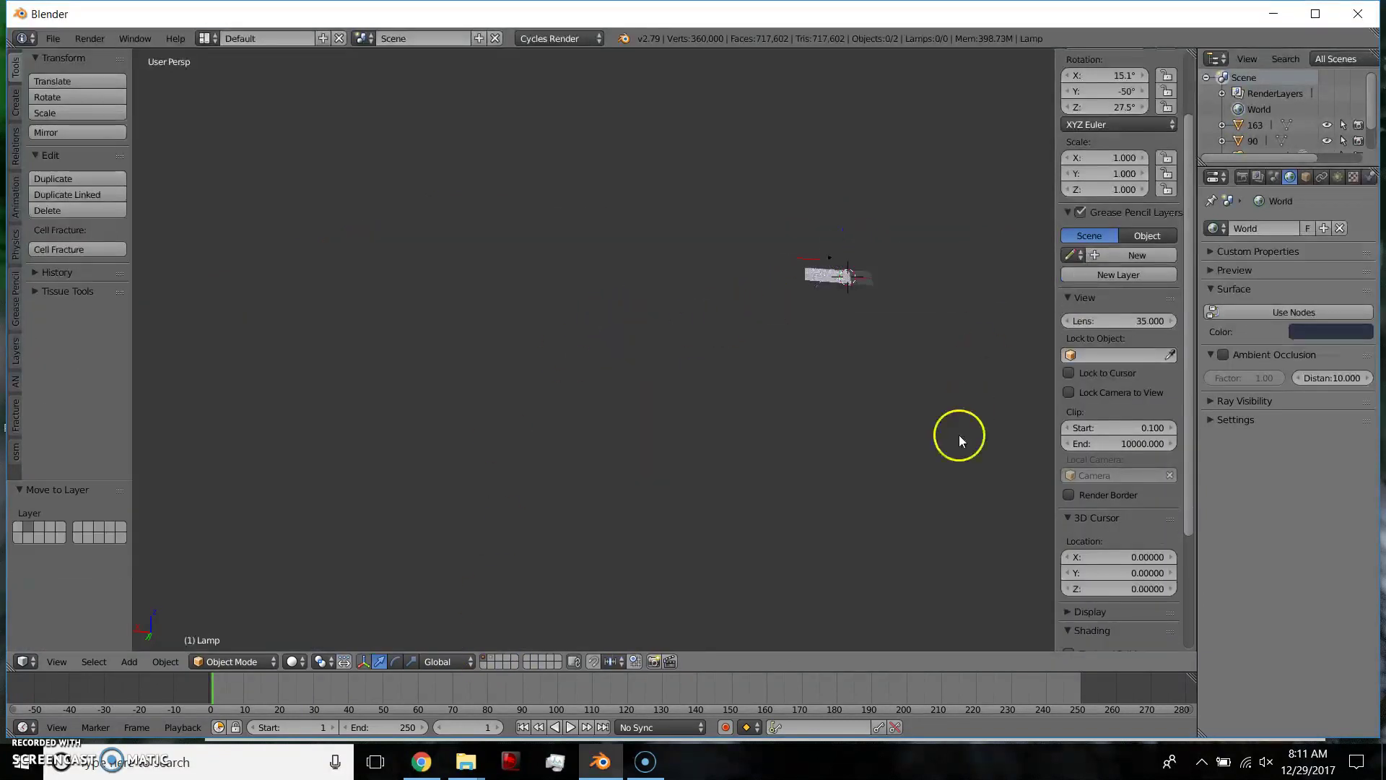
left_click(495, 658)
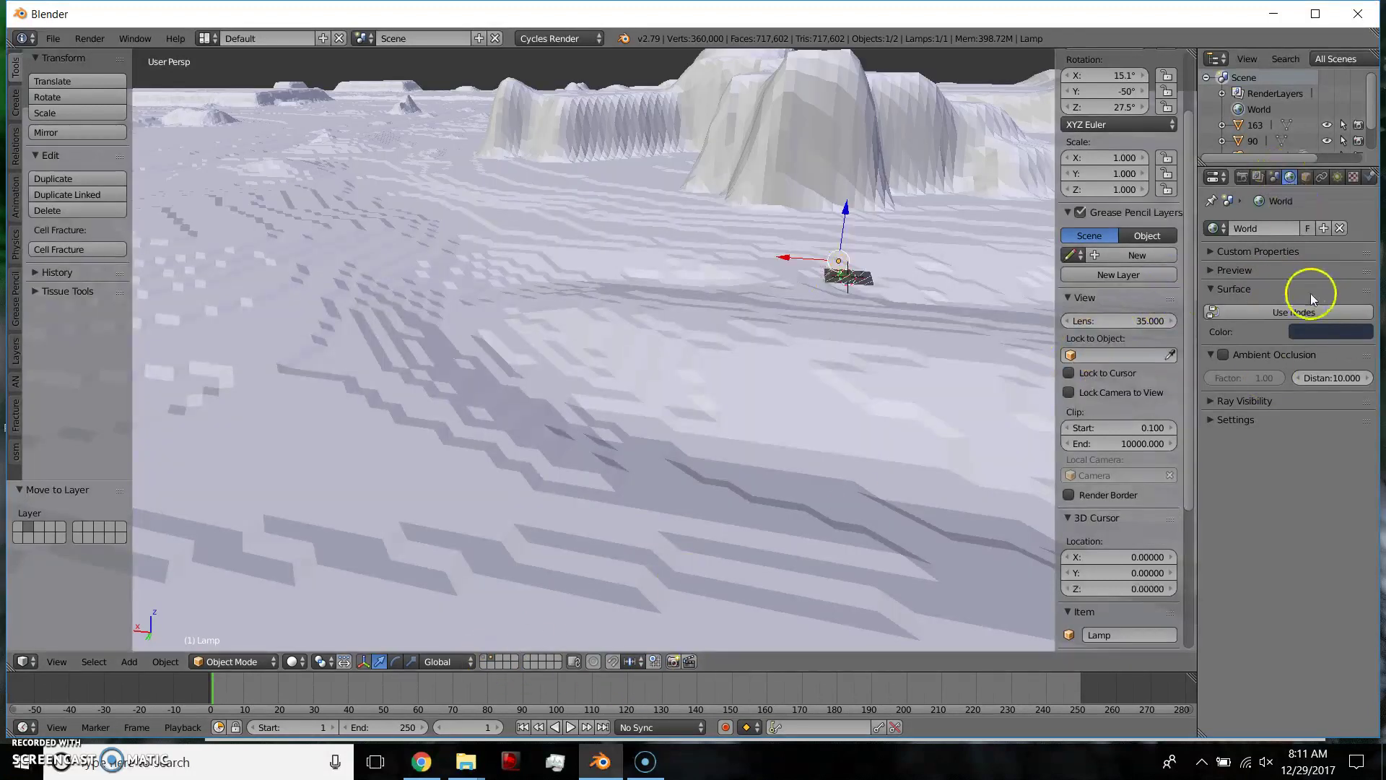
left_click(1306, 334)
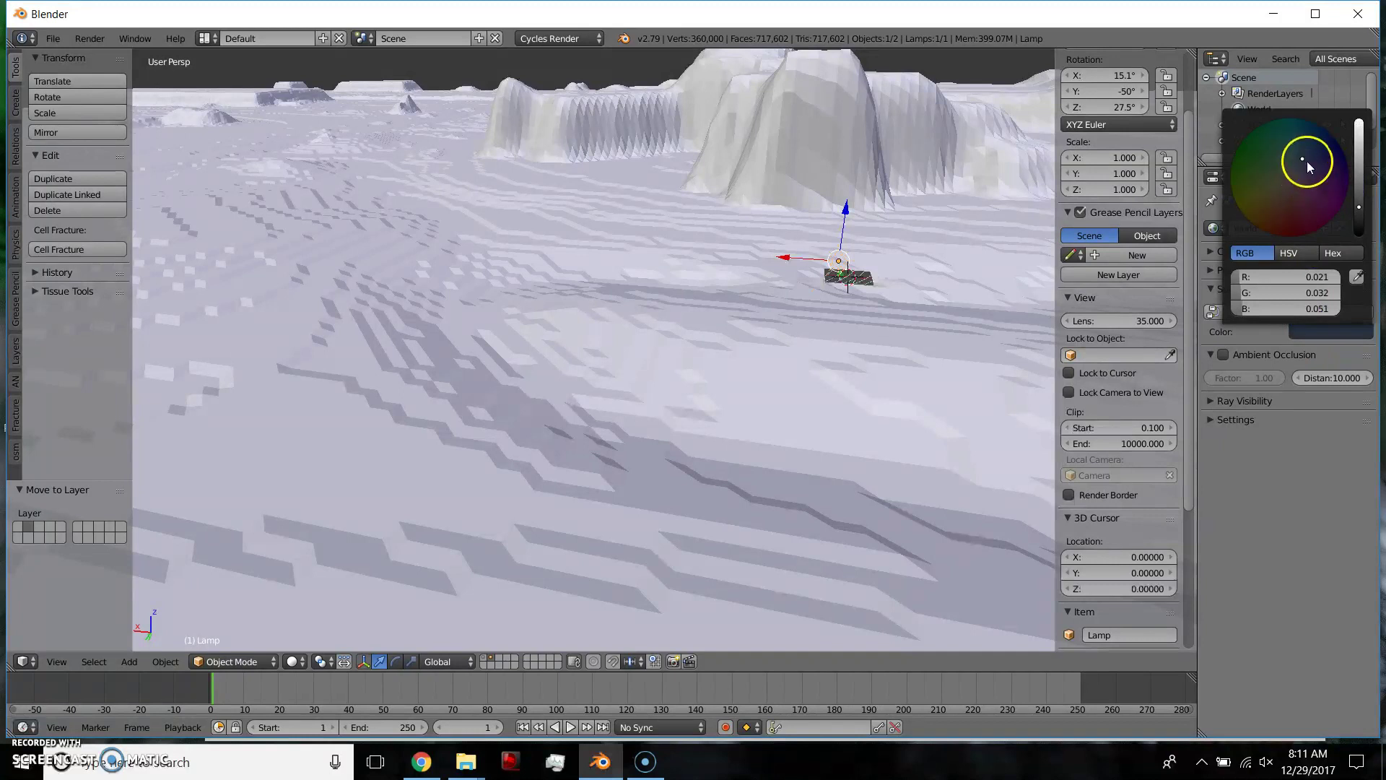
left_click(1338, 177)
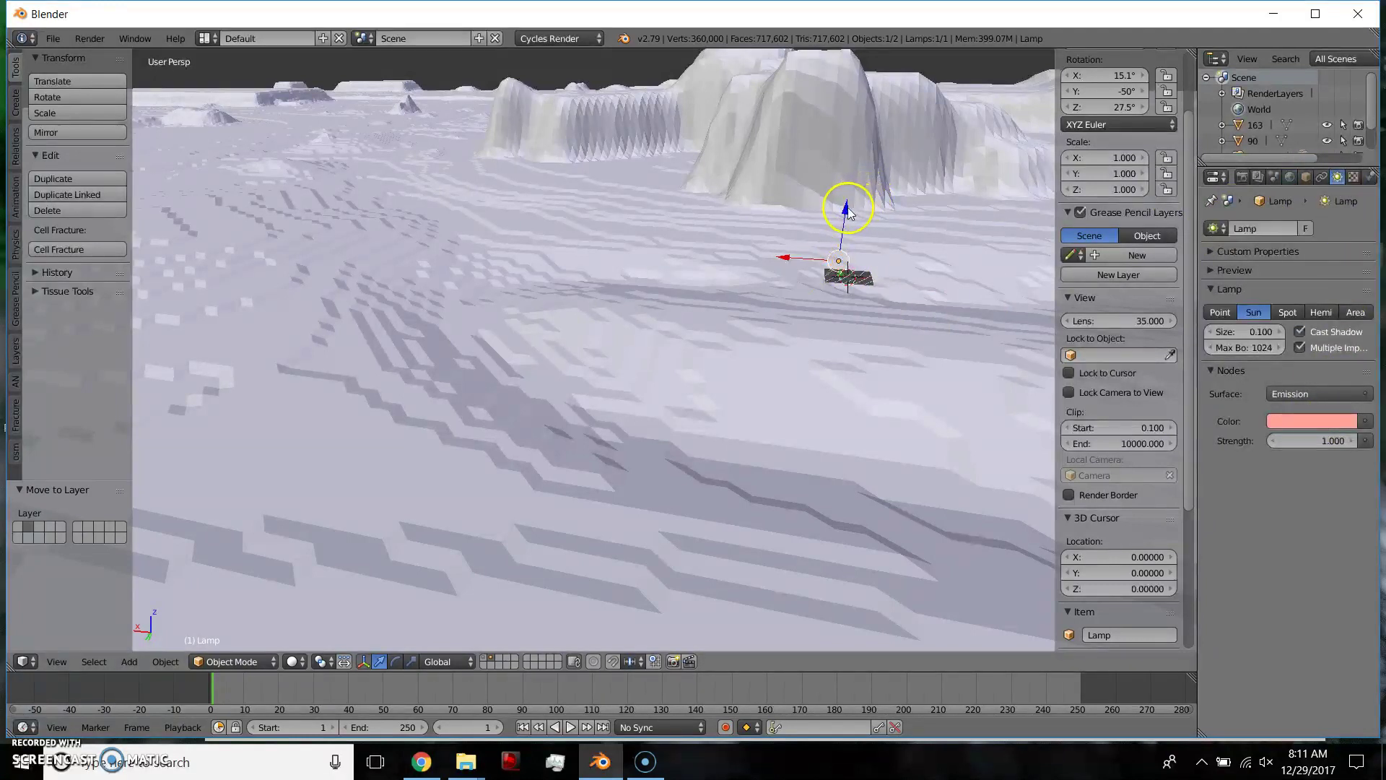
Scale terrain tile 163 down to 0.075
right_click(860, 124)
type("s.075")
key("Return")
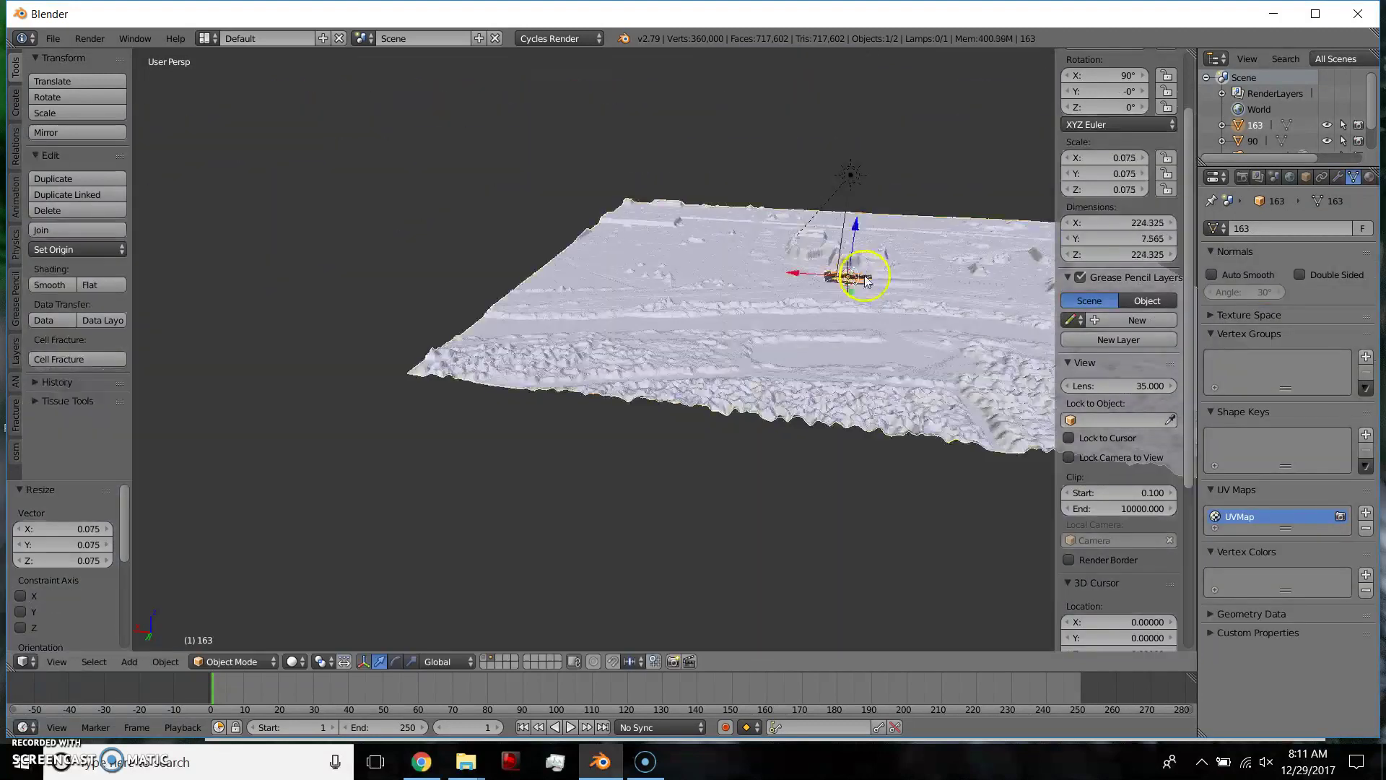
Switch the viewport to rendered shading and orbit around the shrunken terrain
scroll(928, 303, "up", 5)
key("shift+z")
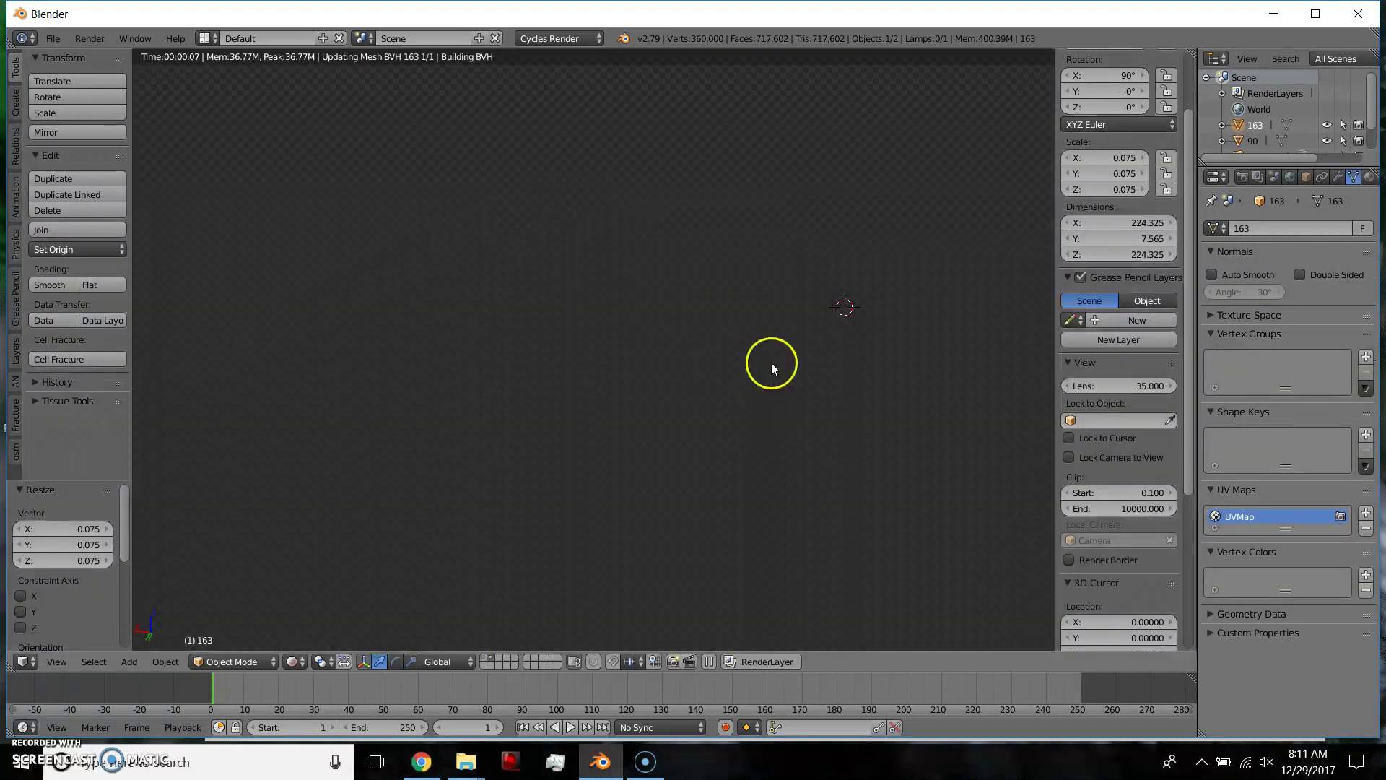
middle_click_drag(605, 353, 569, 380)
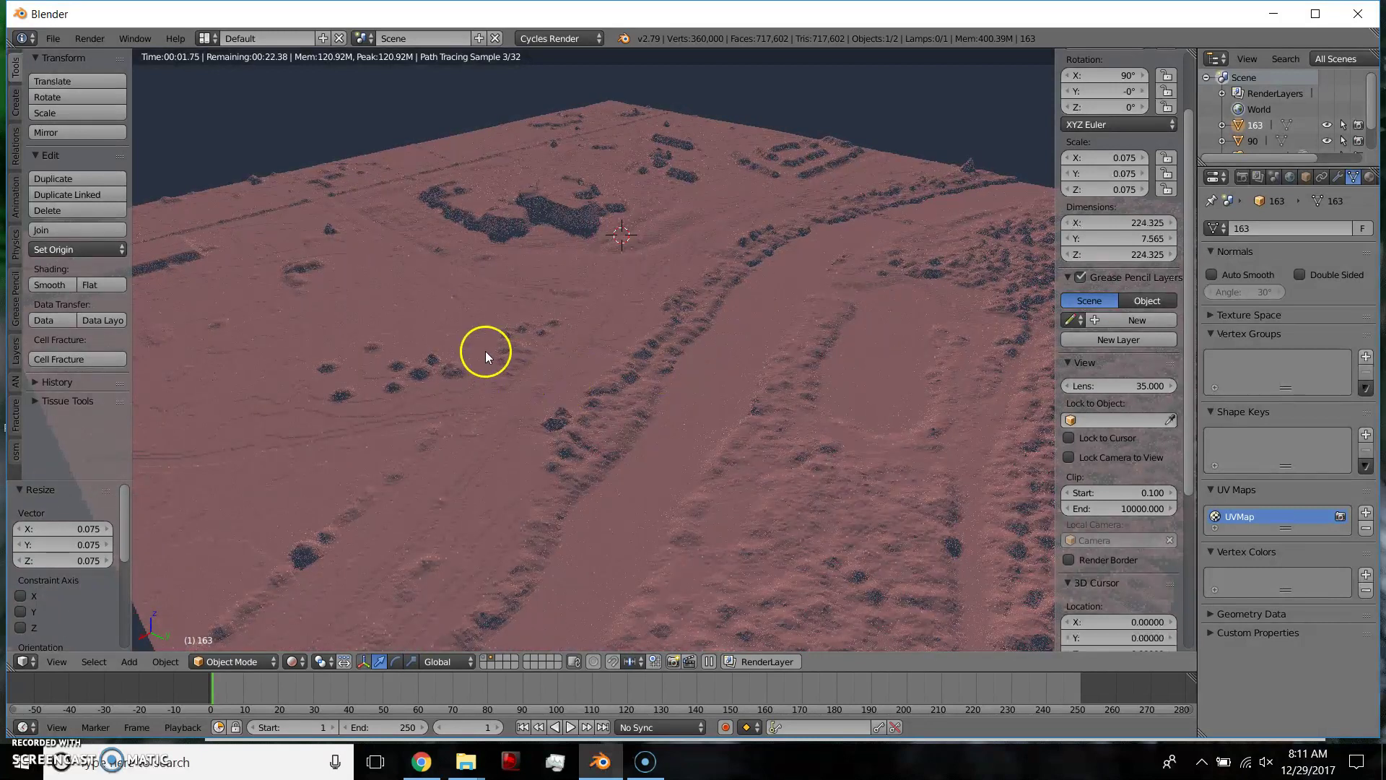
middle_click_drag(486, 350, 678, 405)
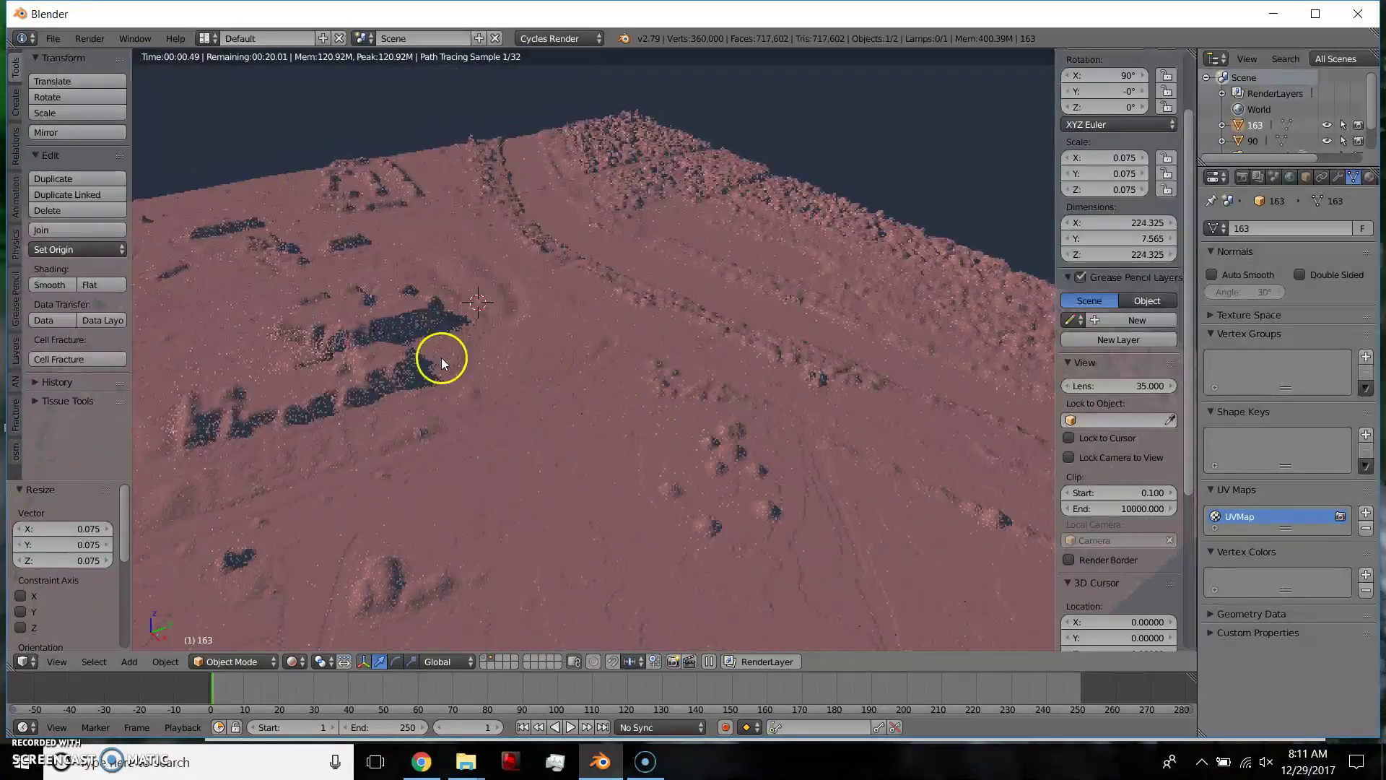
middle_click_drag(430, 386, 751, 524)
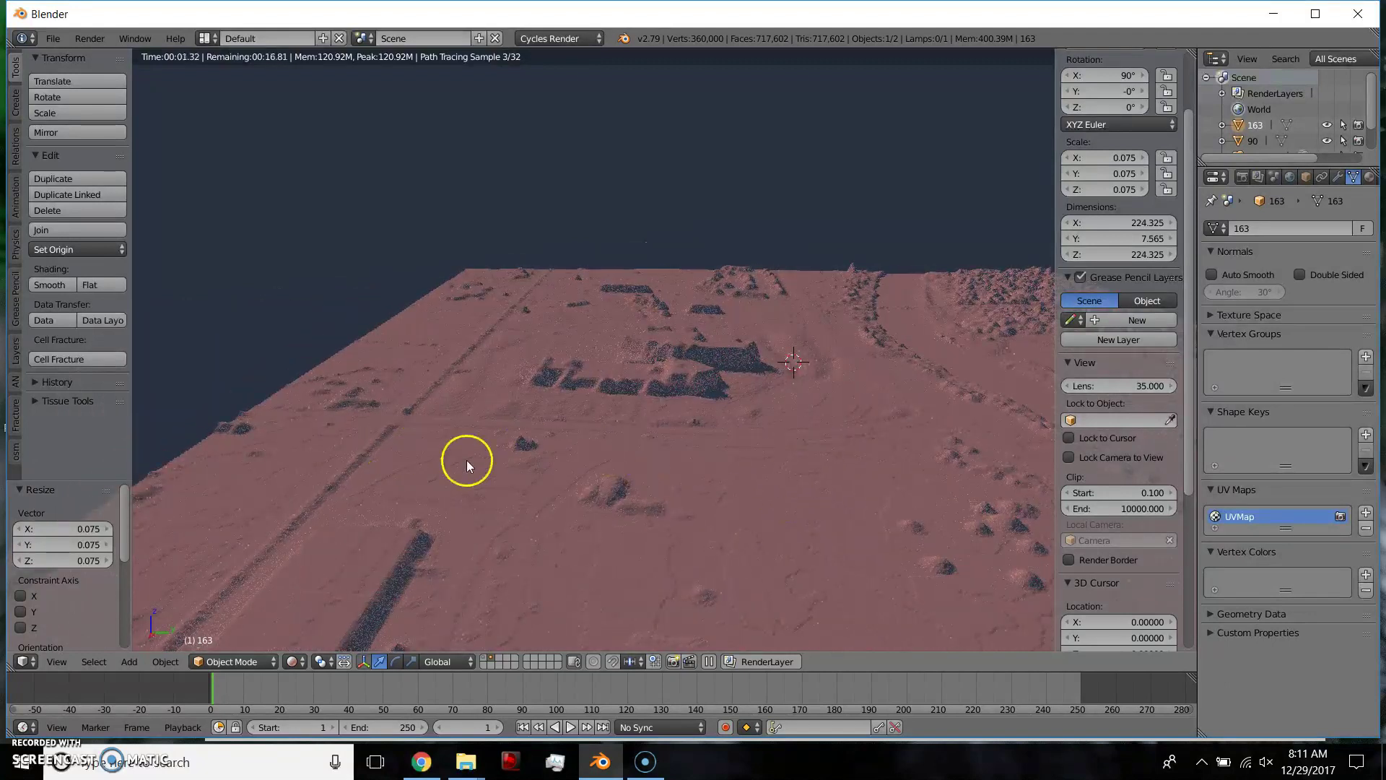
middle_click_drag(812, 476, 712, 452)
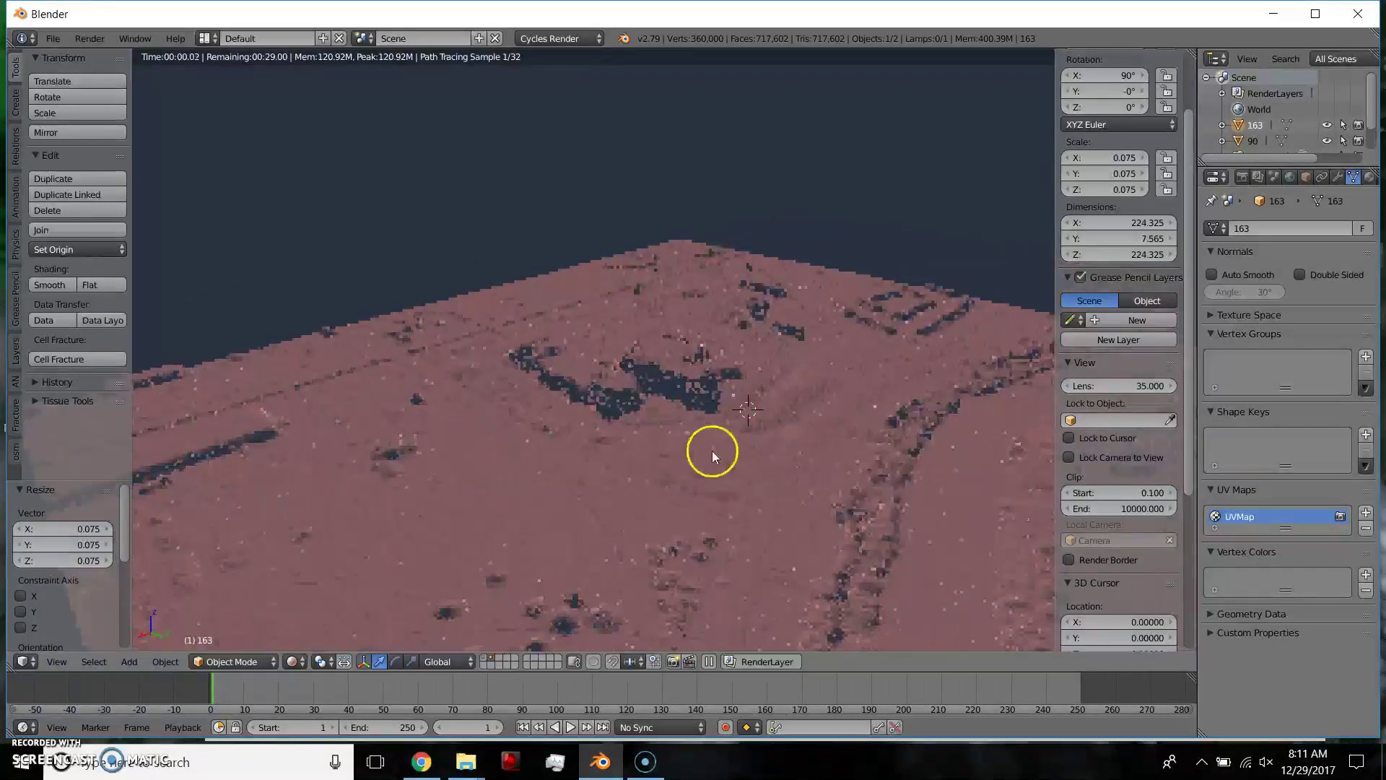
scroll(712, 452, "down", 5)
scroll(729, 368, "down", 3)
Orbit and zoom the rendered terrain further, then return to solid shading
middle_click_drag(725, 362, 717, 417)
scroll(716, 417, "down", 2)
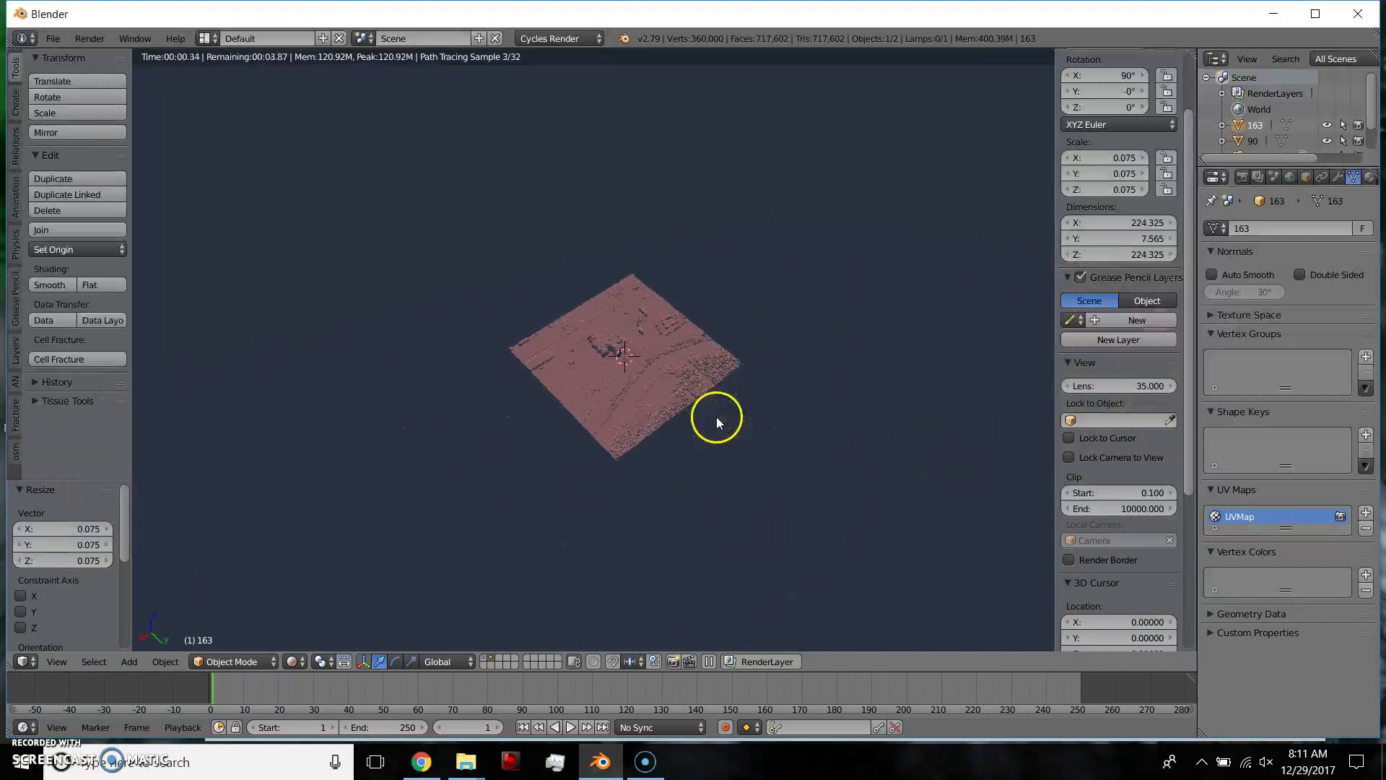
scroll(685, 406, "up", 8)
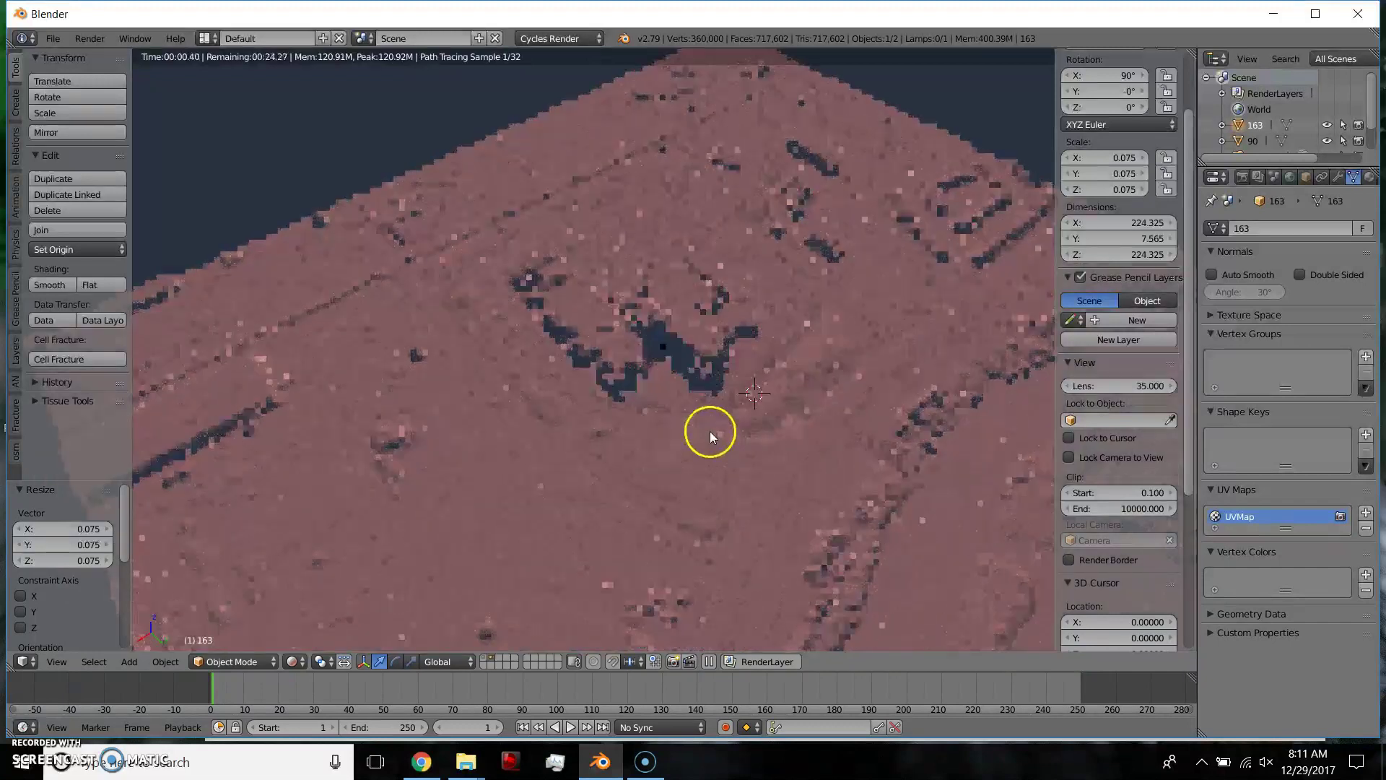
middle_click_drag(715, 390, 728, 426)
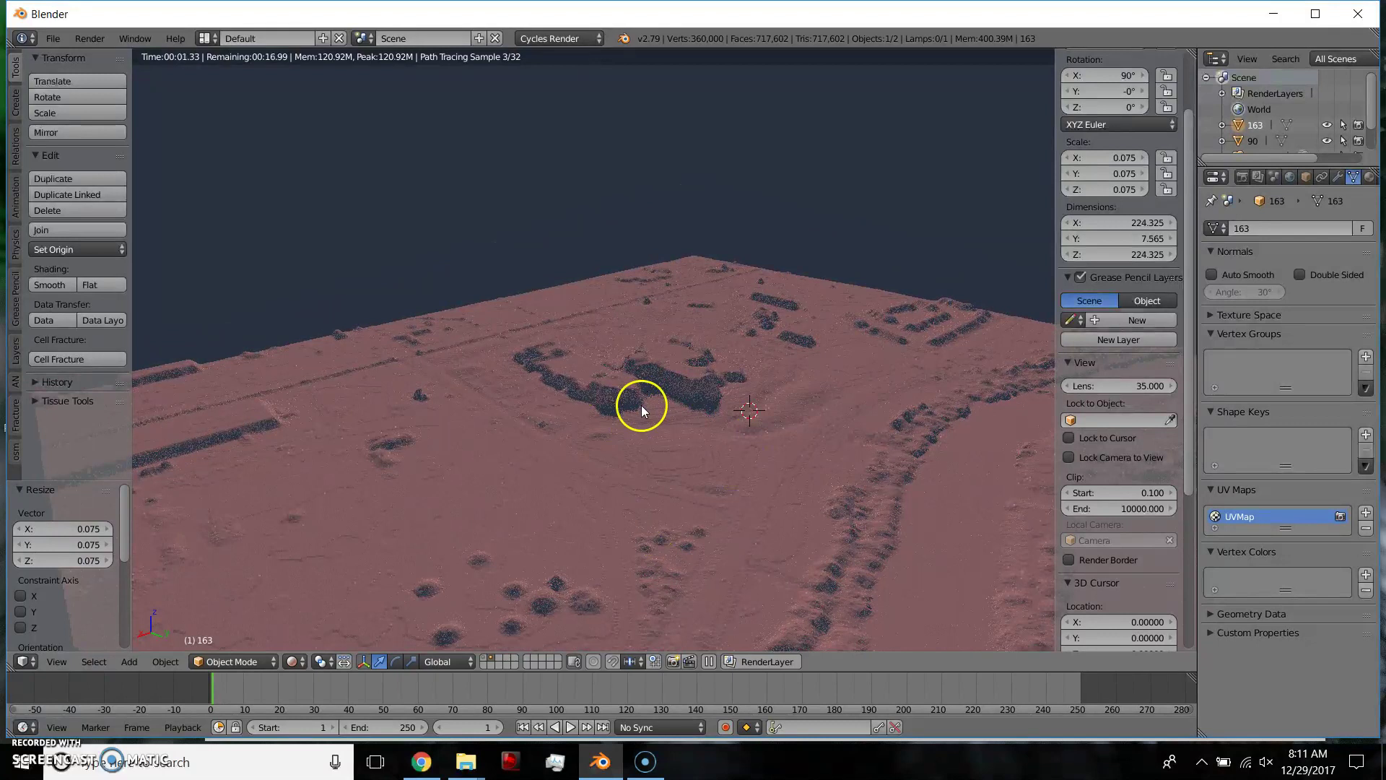
scroll(642, 405, "down", 2)
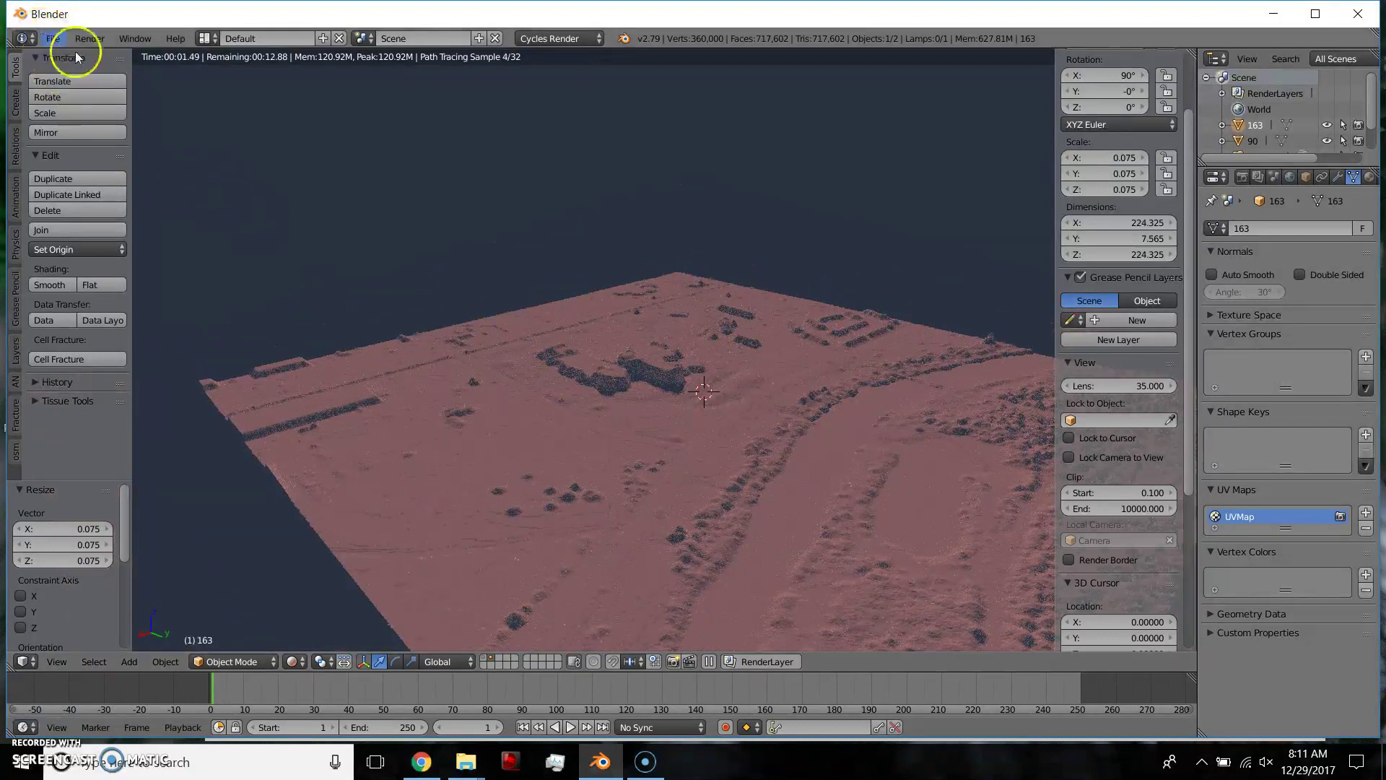
key("shift+z")
Open FairbanksTest1.blend from D:\ProjectFolder_overflow\FairbanksModel, then bring the USGS download page forward
left_click(62, 38)
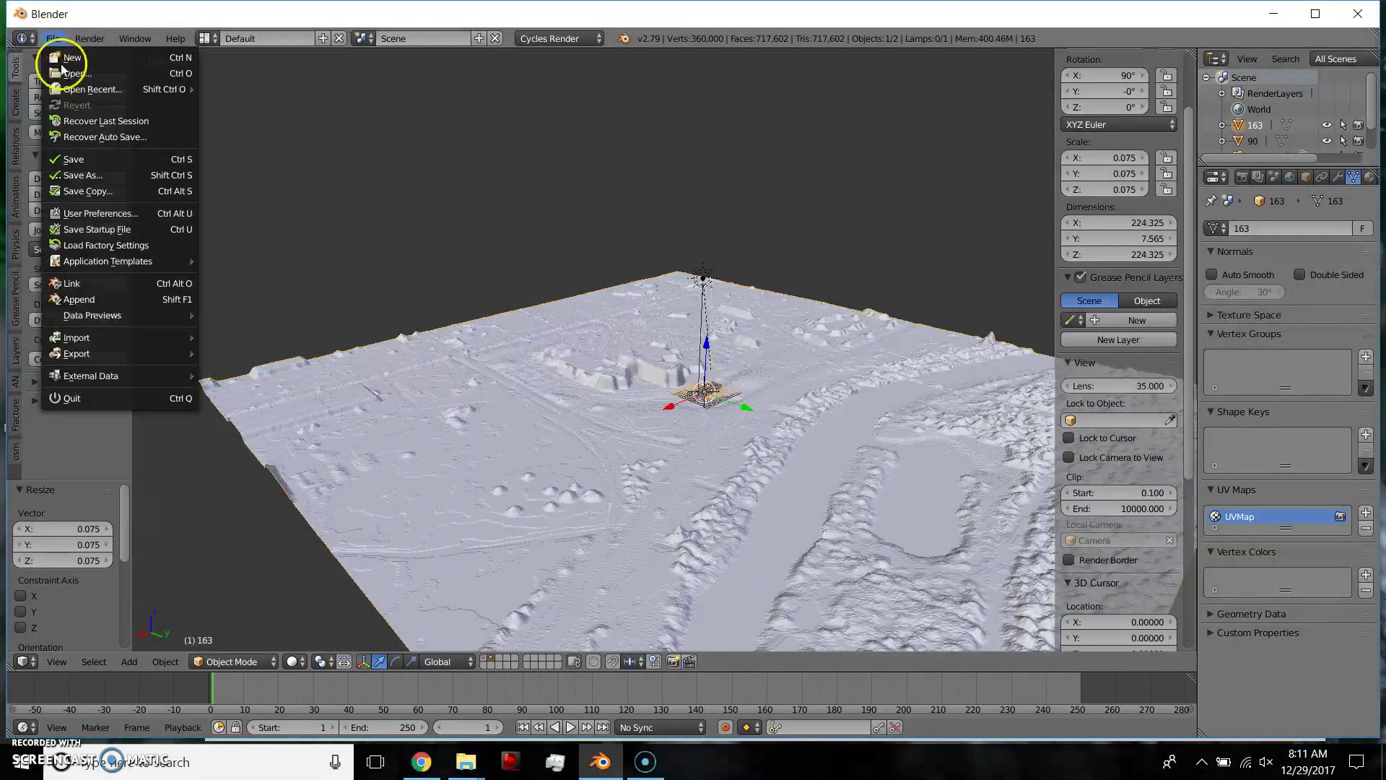
left_click(69, 73)
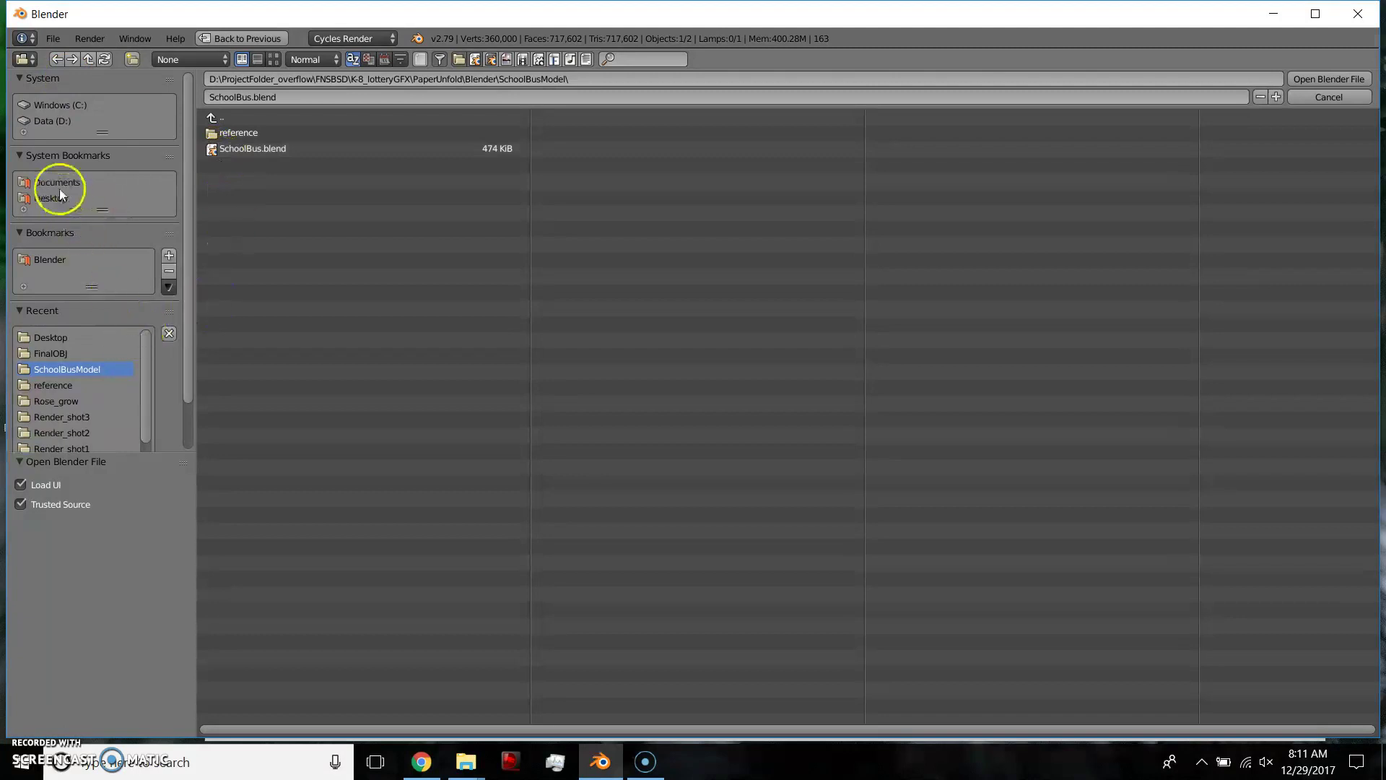
left_click(62, 121)
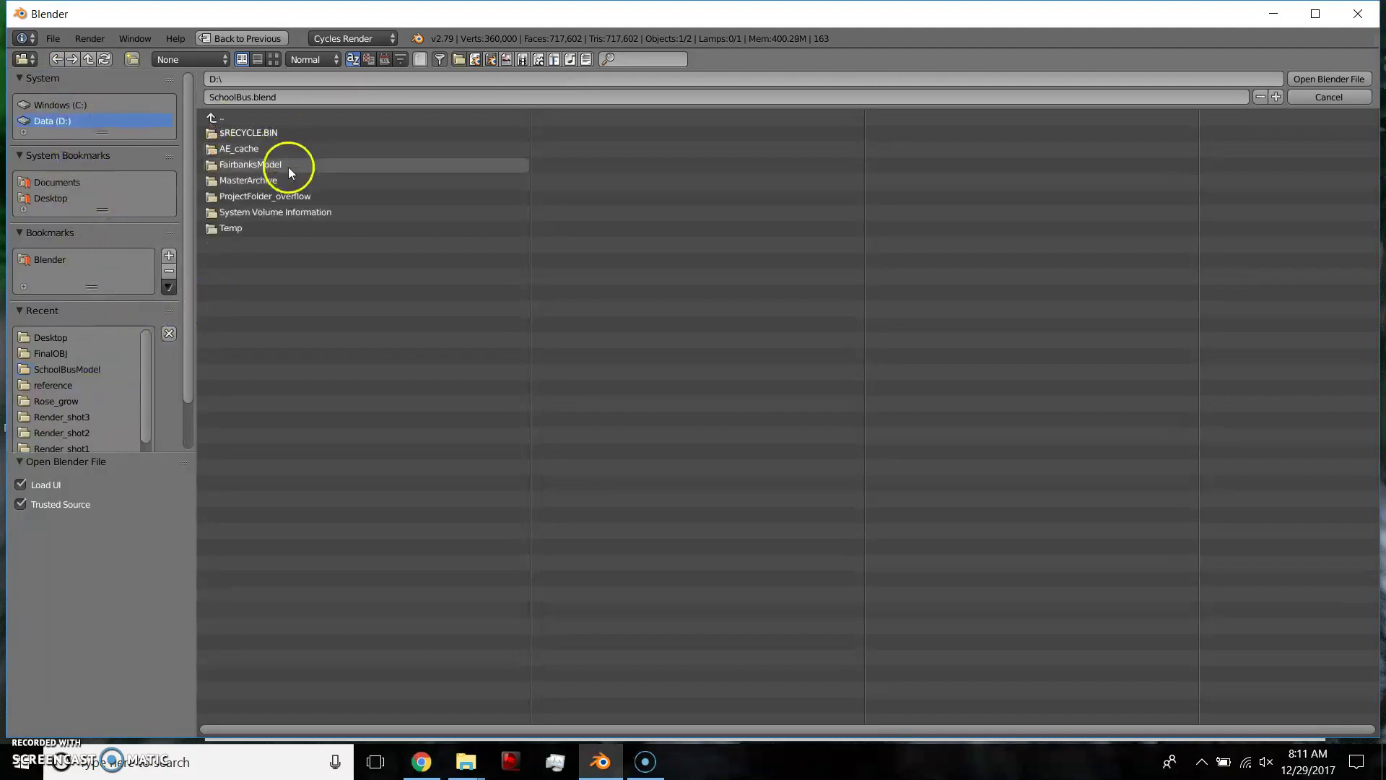
left_click(288, 196)
left_click(260, 140)
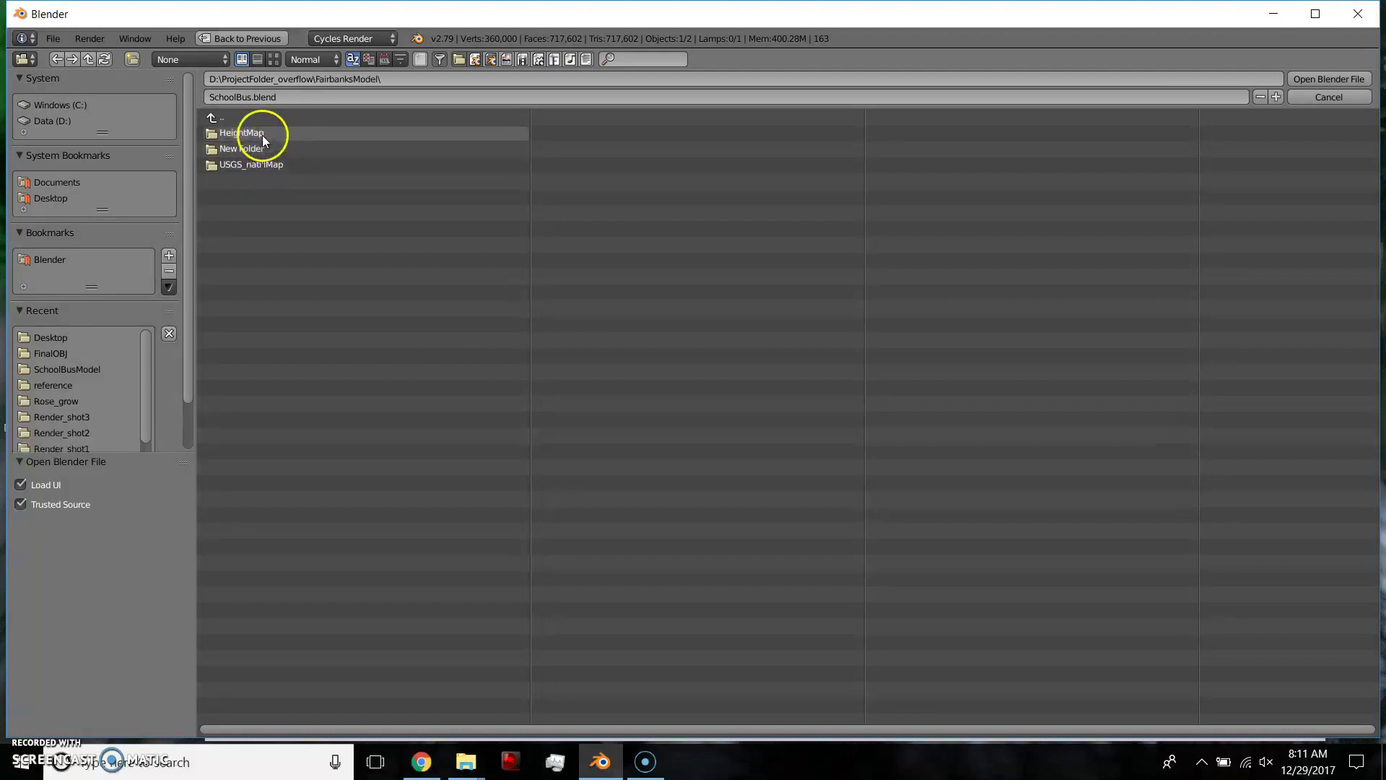
left_click(272, 164)
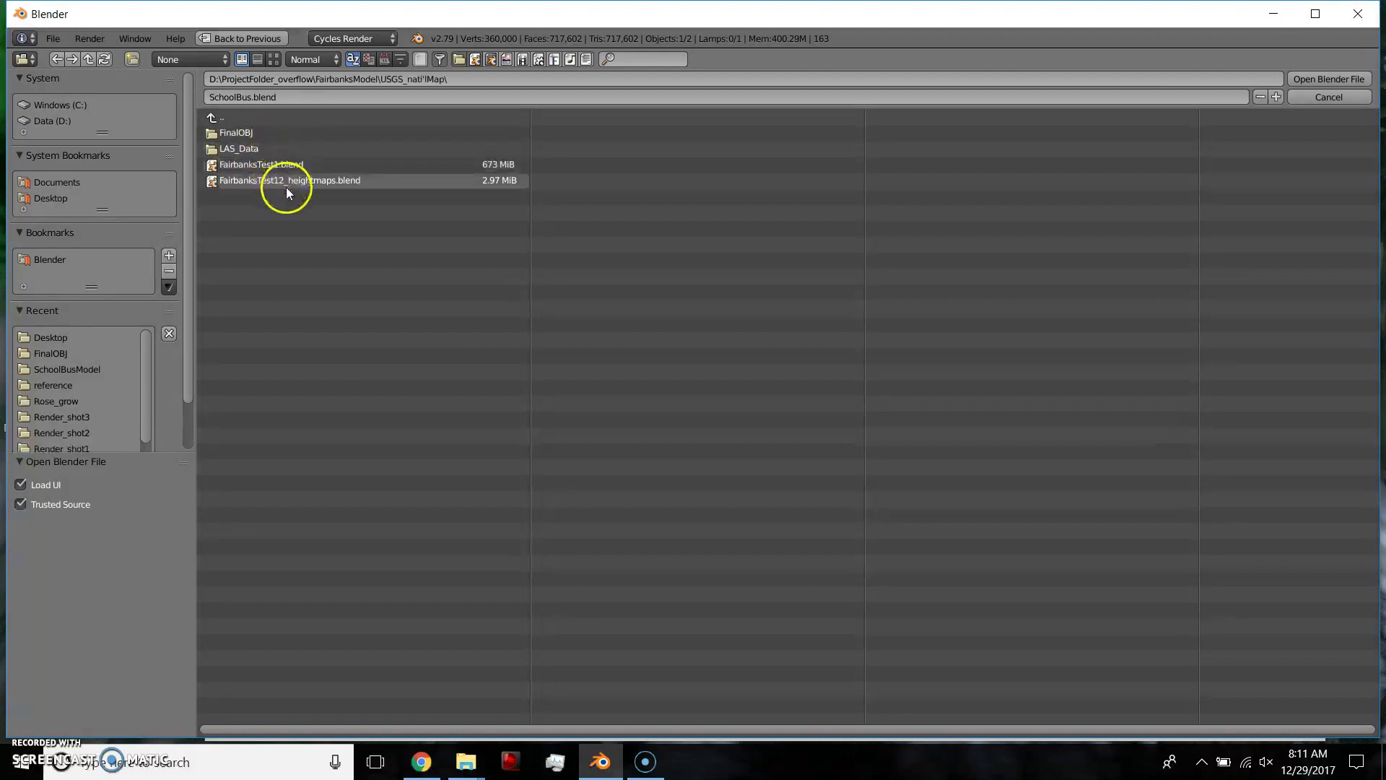
left_click(273, 164)
left_click(1322, 80)
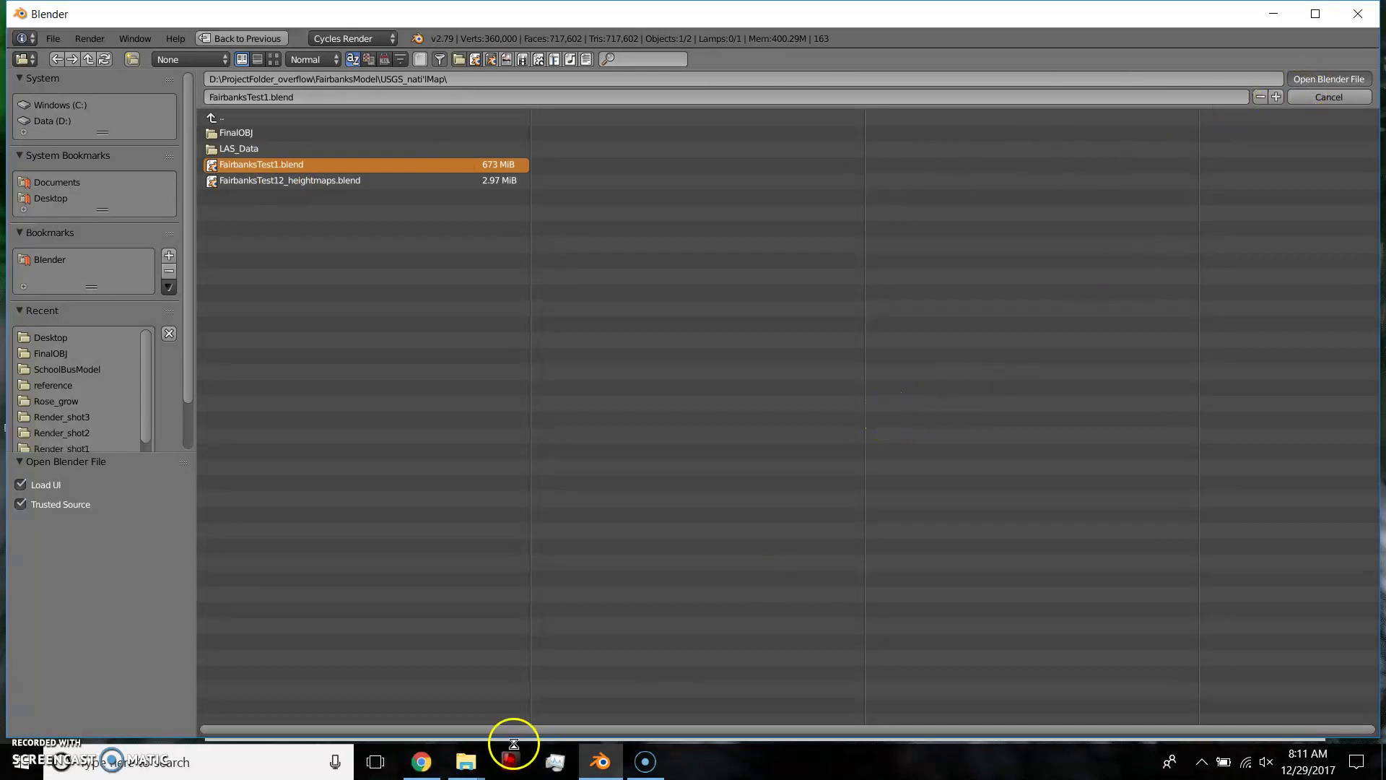
left_click(423, 759)
Toggle the lidar thumbnails and tile footprints on the TNM Download map
scroll(894, 449, "down", 1)
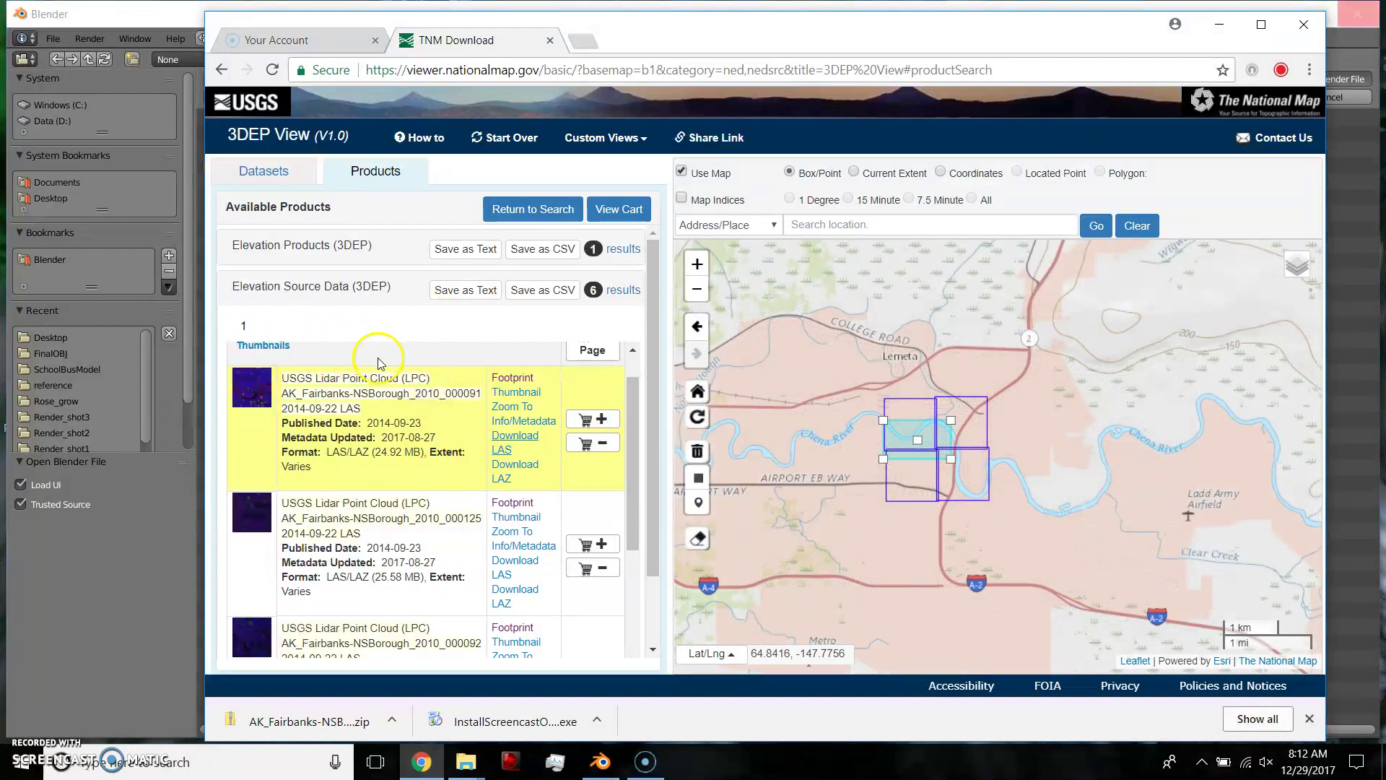
scroll(390, 380, "up", 1)
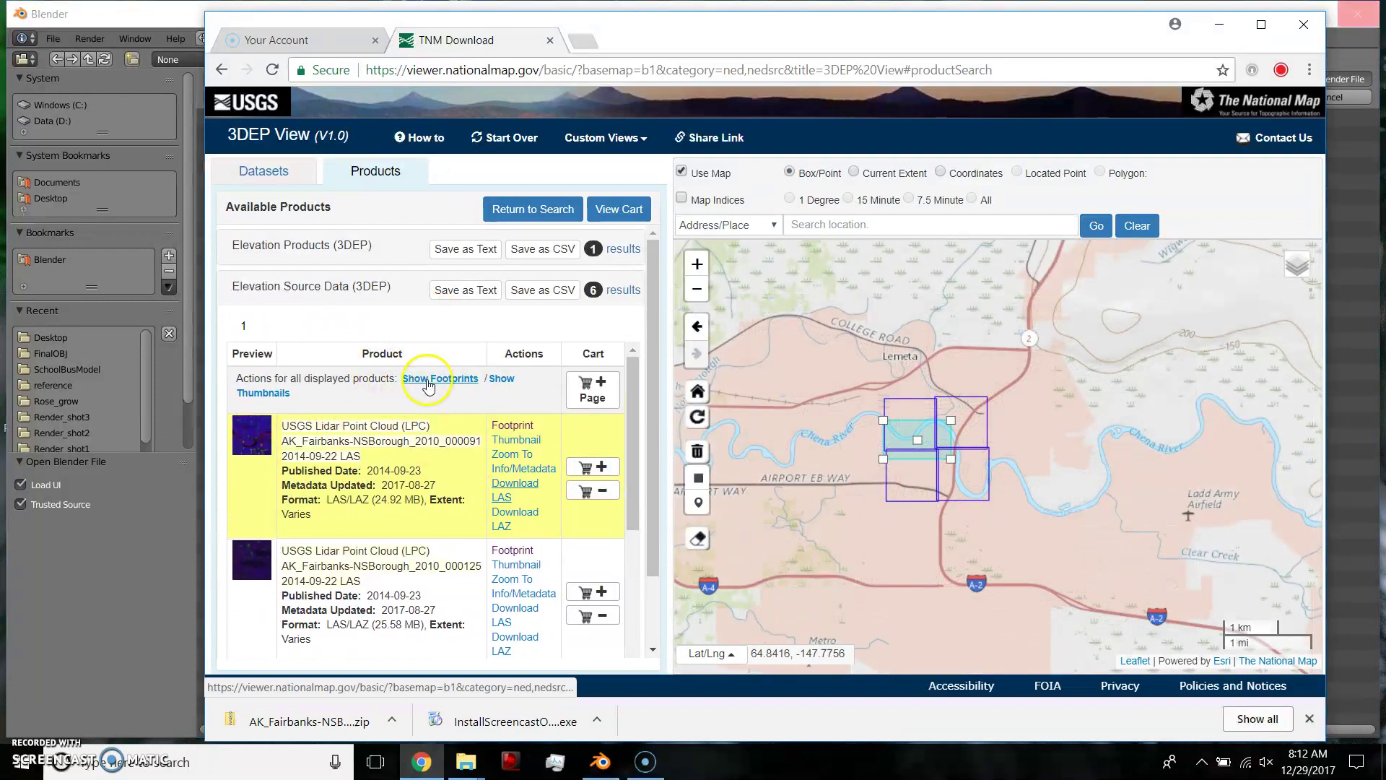
left_click(263, 393)
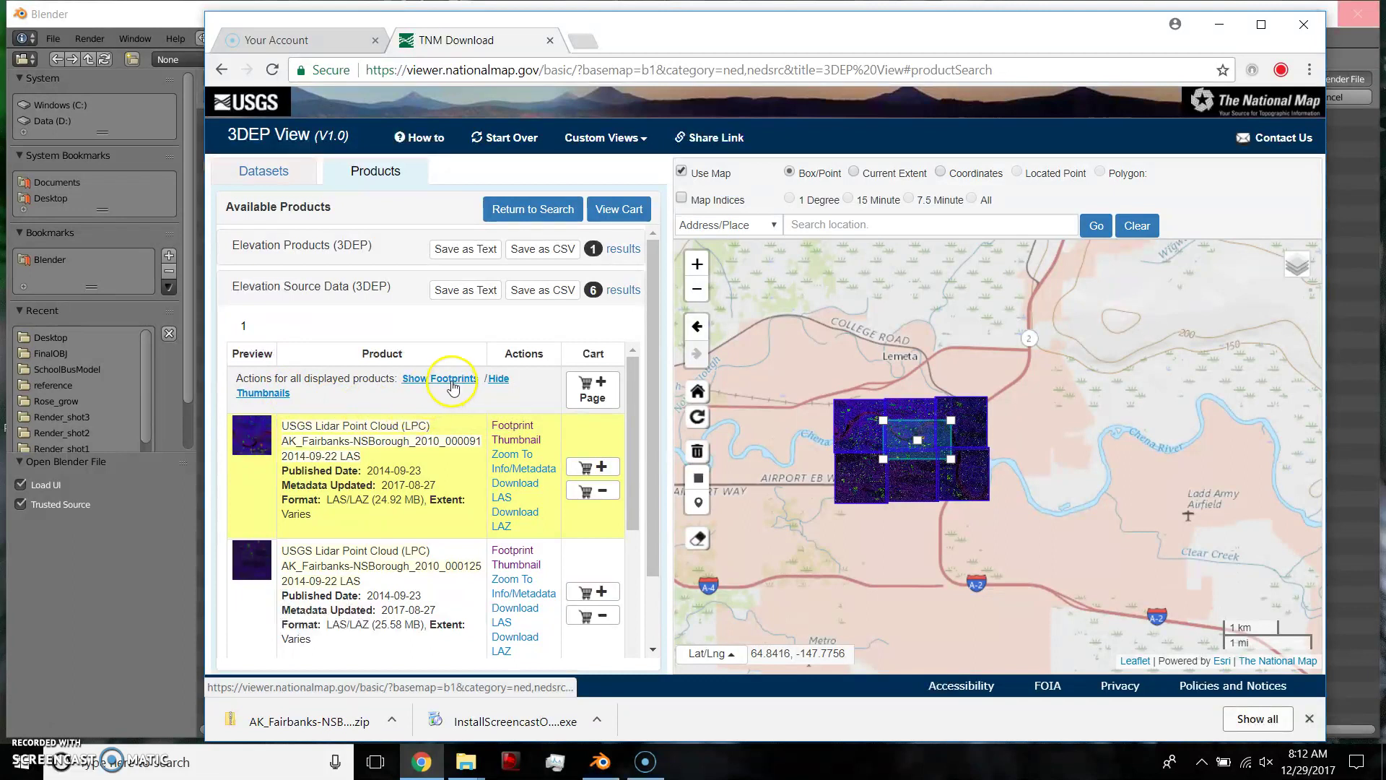
left_click(497, 379)
left_click(442, 378)
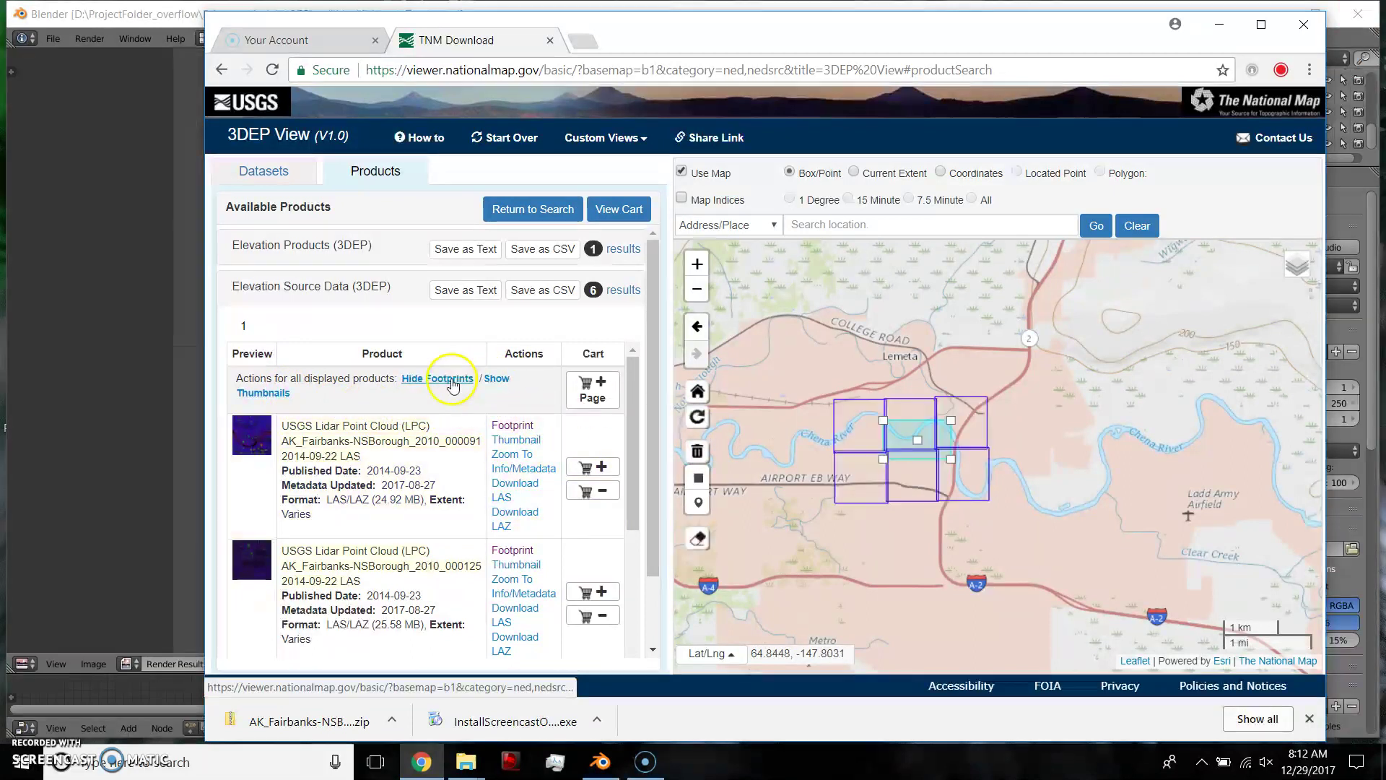
left_click(275, 393)
Check the product details of lidar tiles 000090 and 000092, then return to Blender
scroll(898, 495, "up", 2)
scroll(953, 555, "down", 2)
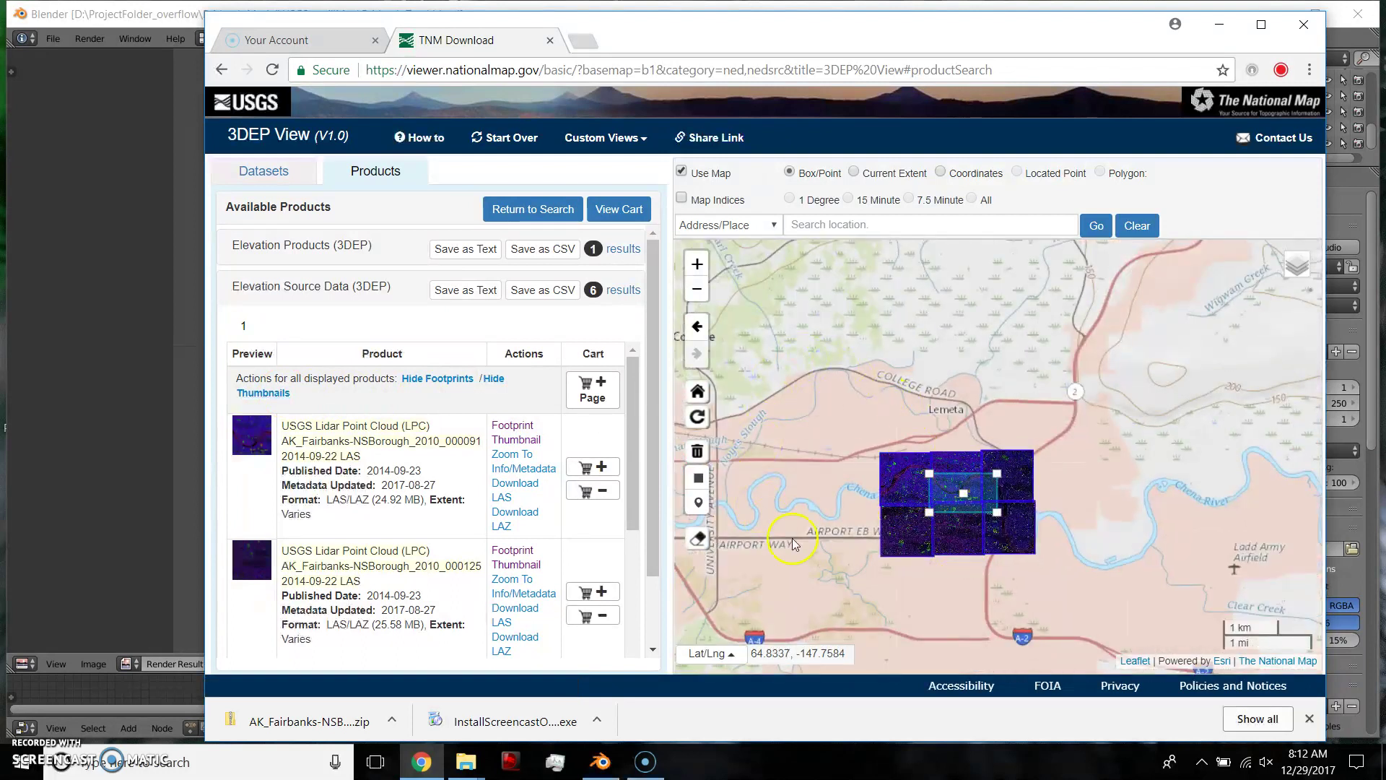
left_click(915, 497)
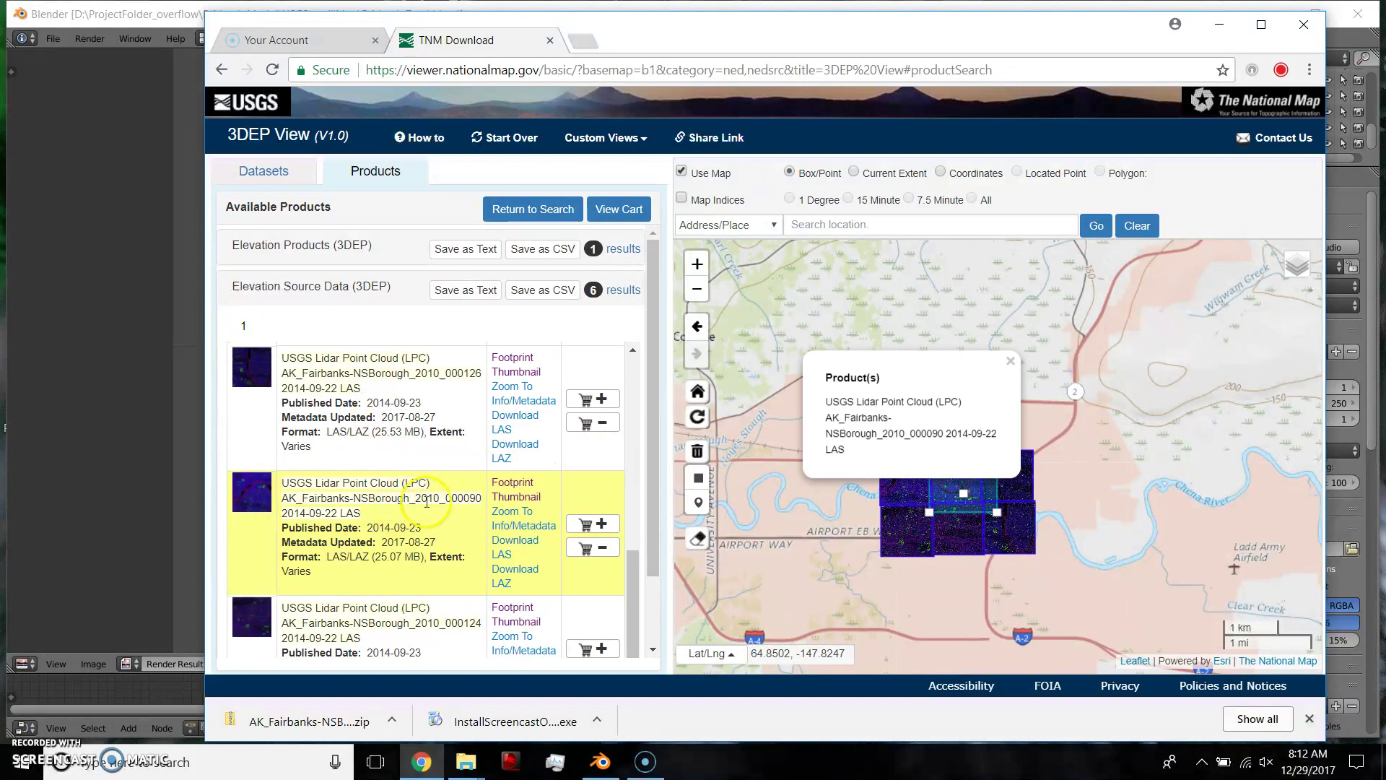
left_click(1006, 495)
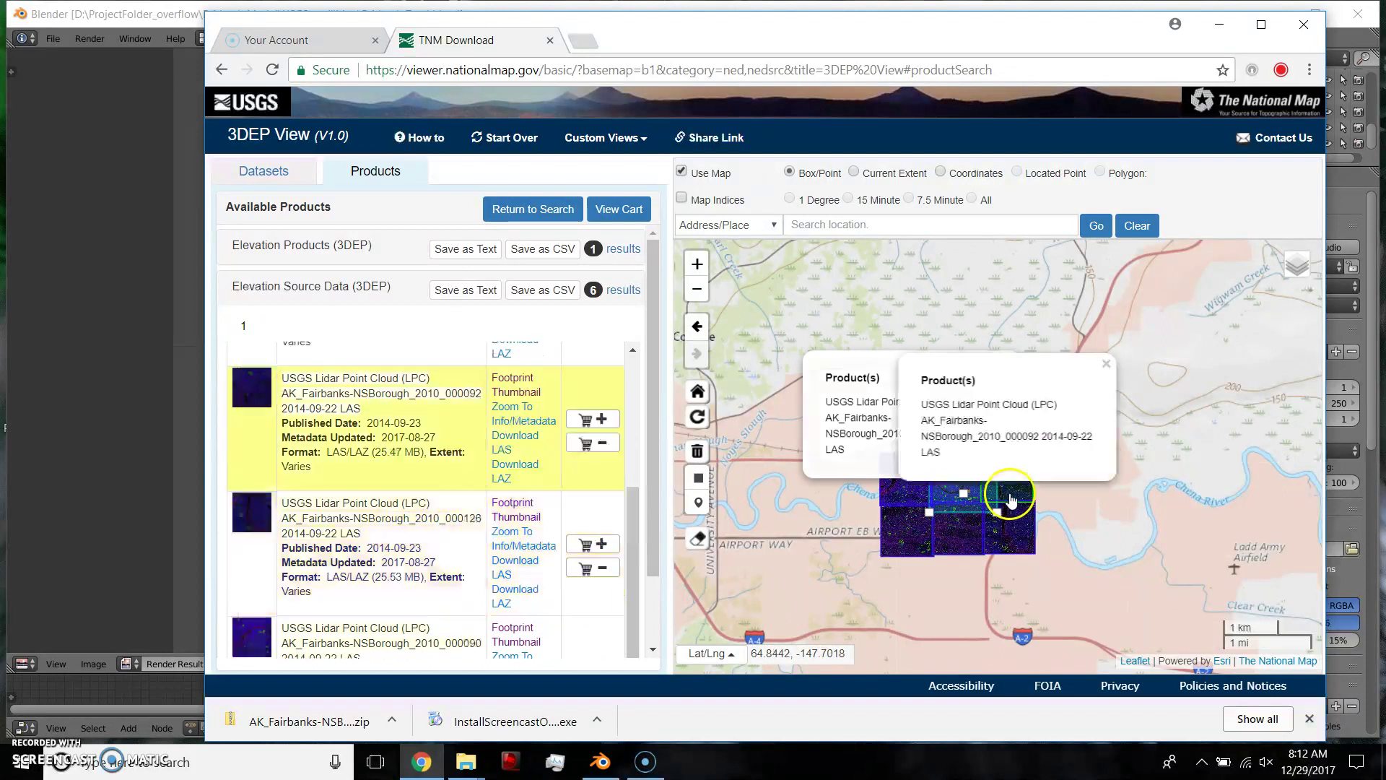
left_click(835, 510)
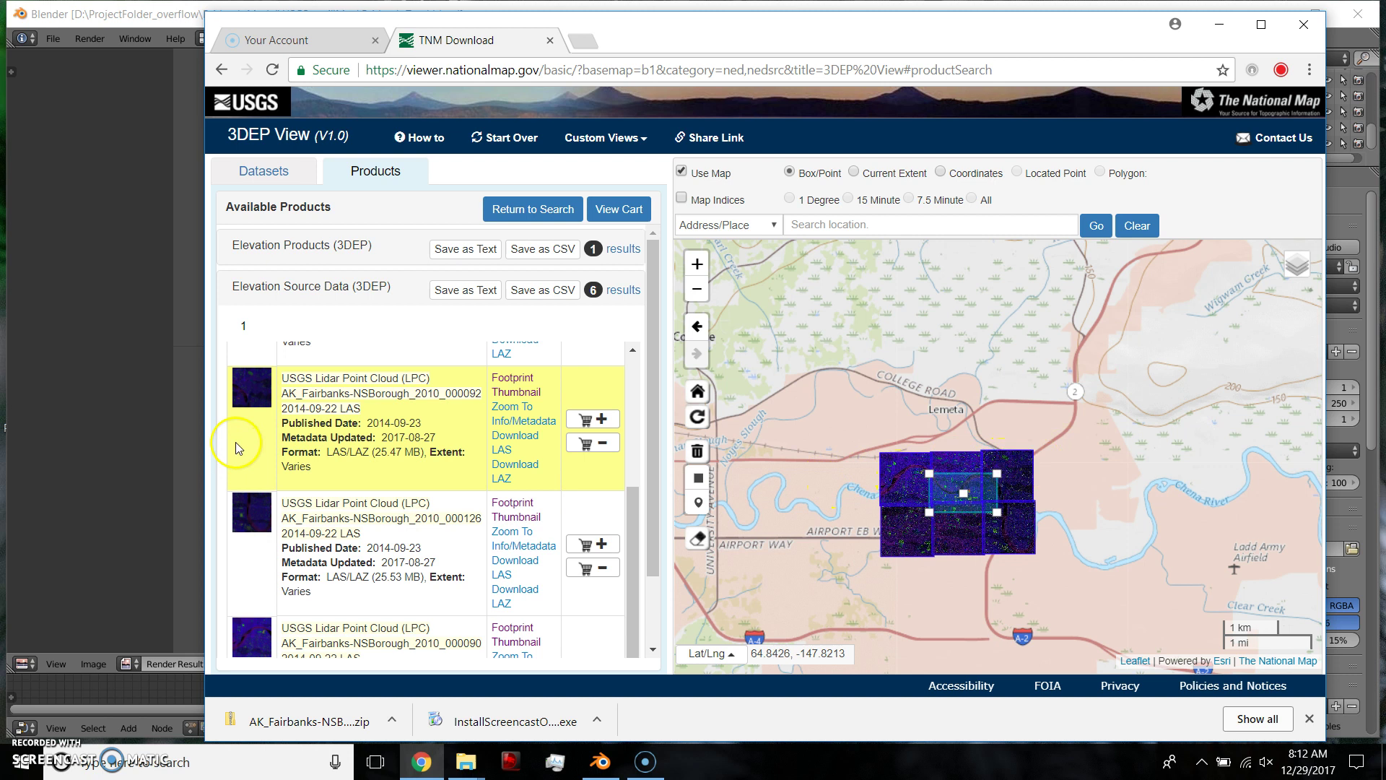
left_click(188, 510)
Turn the render area into a Top Ortho 3D view showing GP_Layer tile labels in wireframe
left_click(26, 664)
left_click(33, 648)
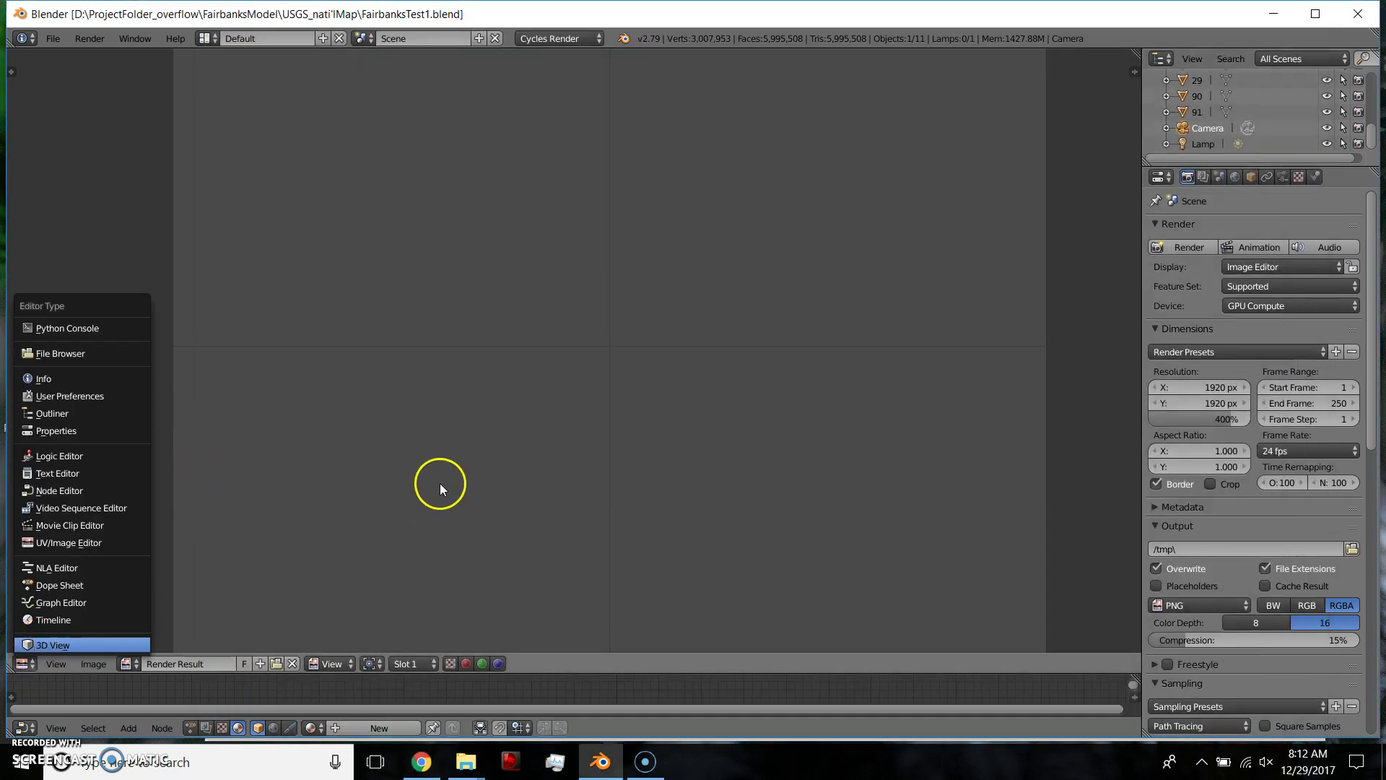
key("KP_7")
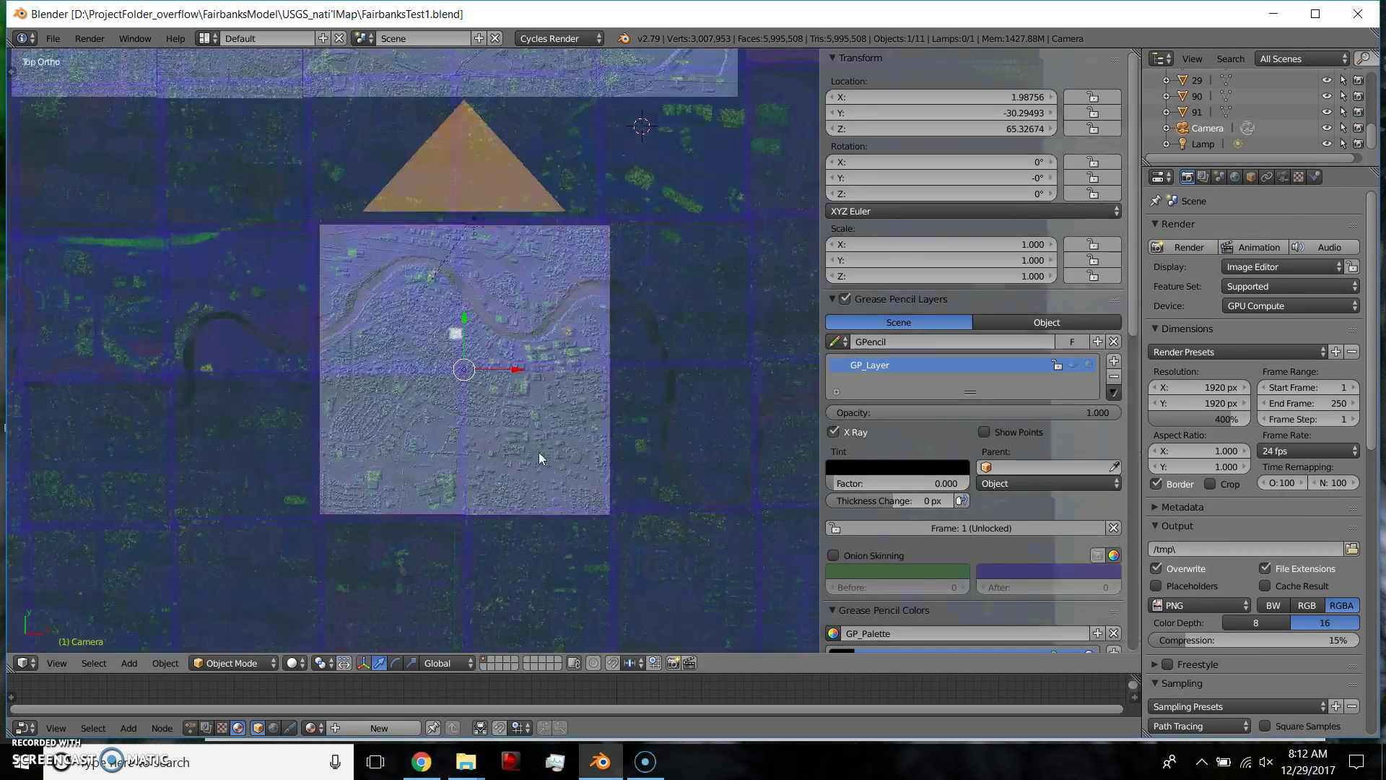
left_click(949, 399)
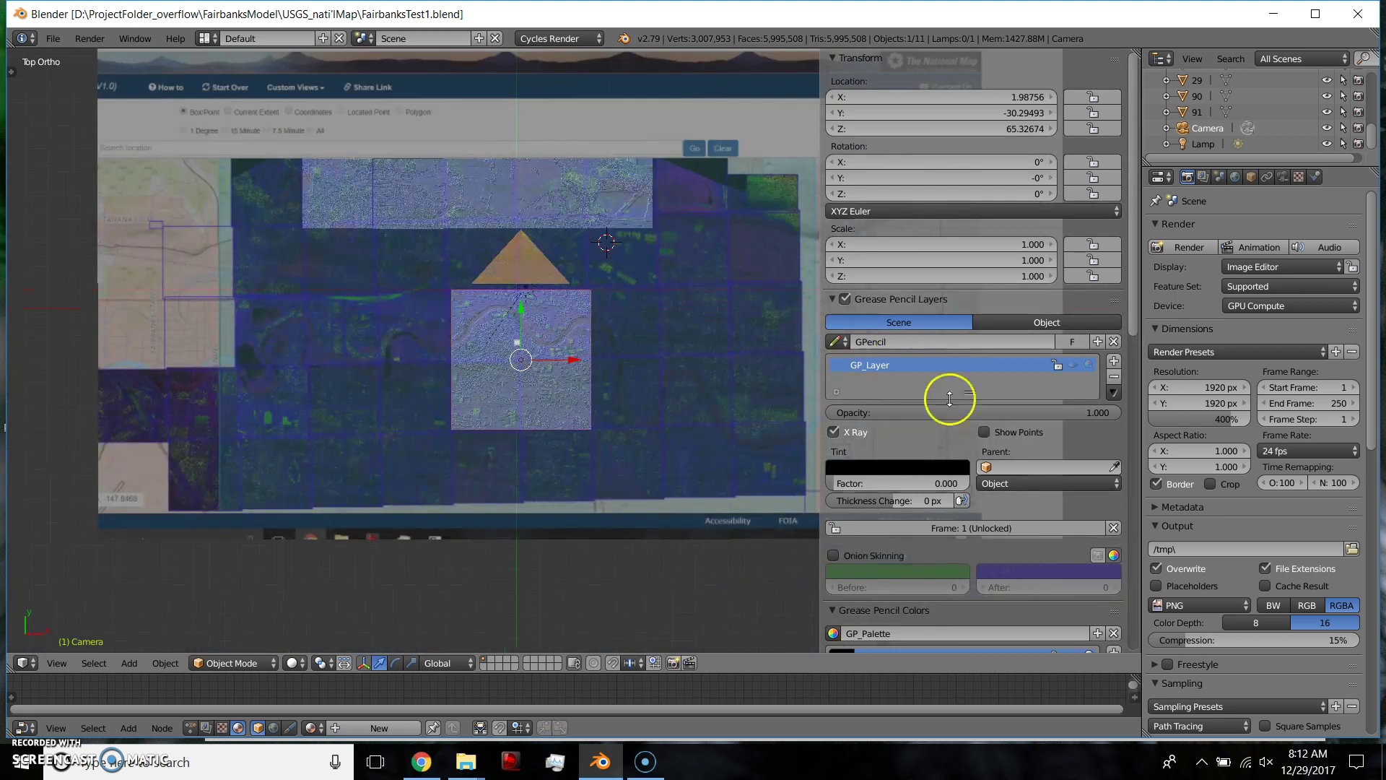
left_click(1071, 368)
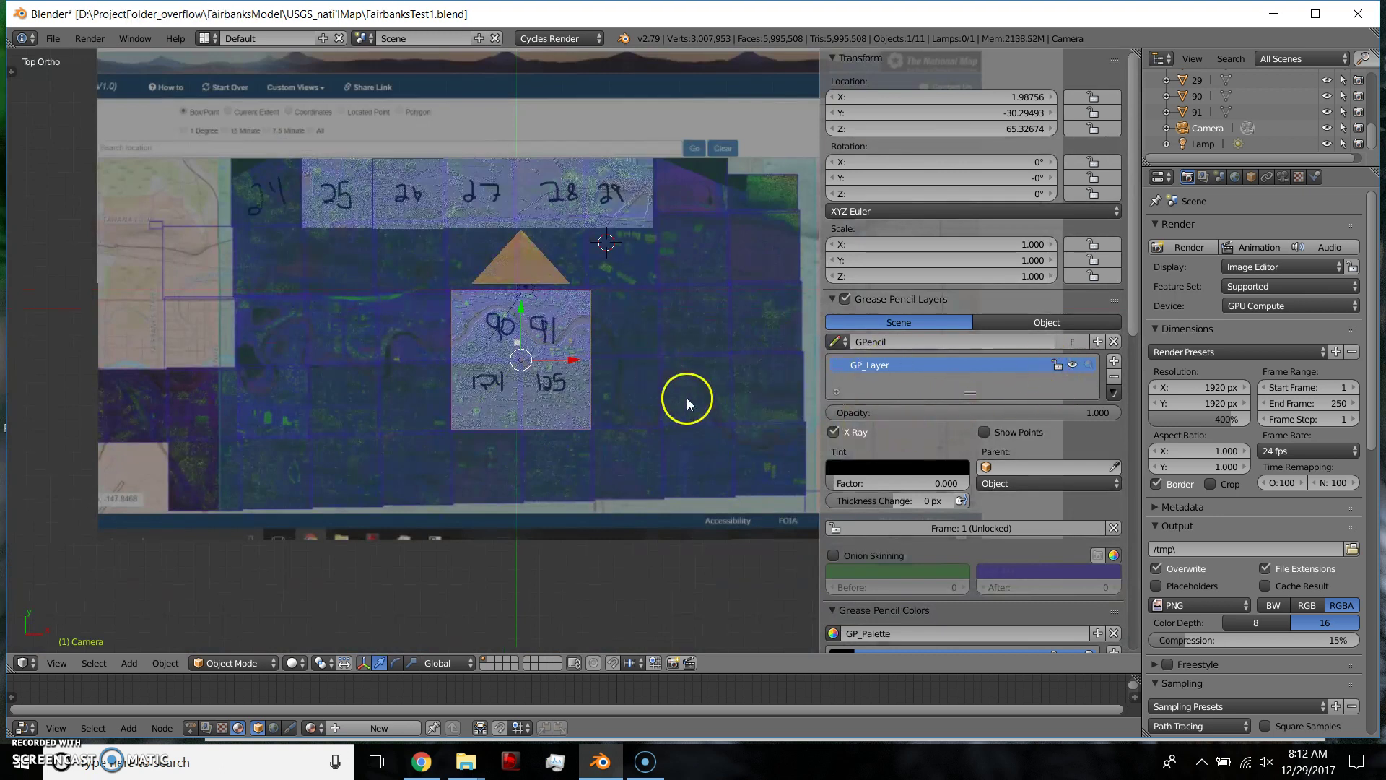
key("z")
scroll(953, 520, "down", 2)
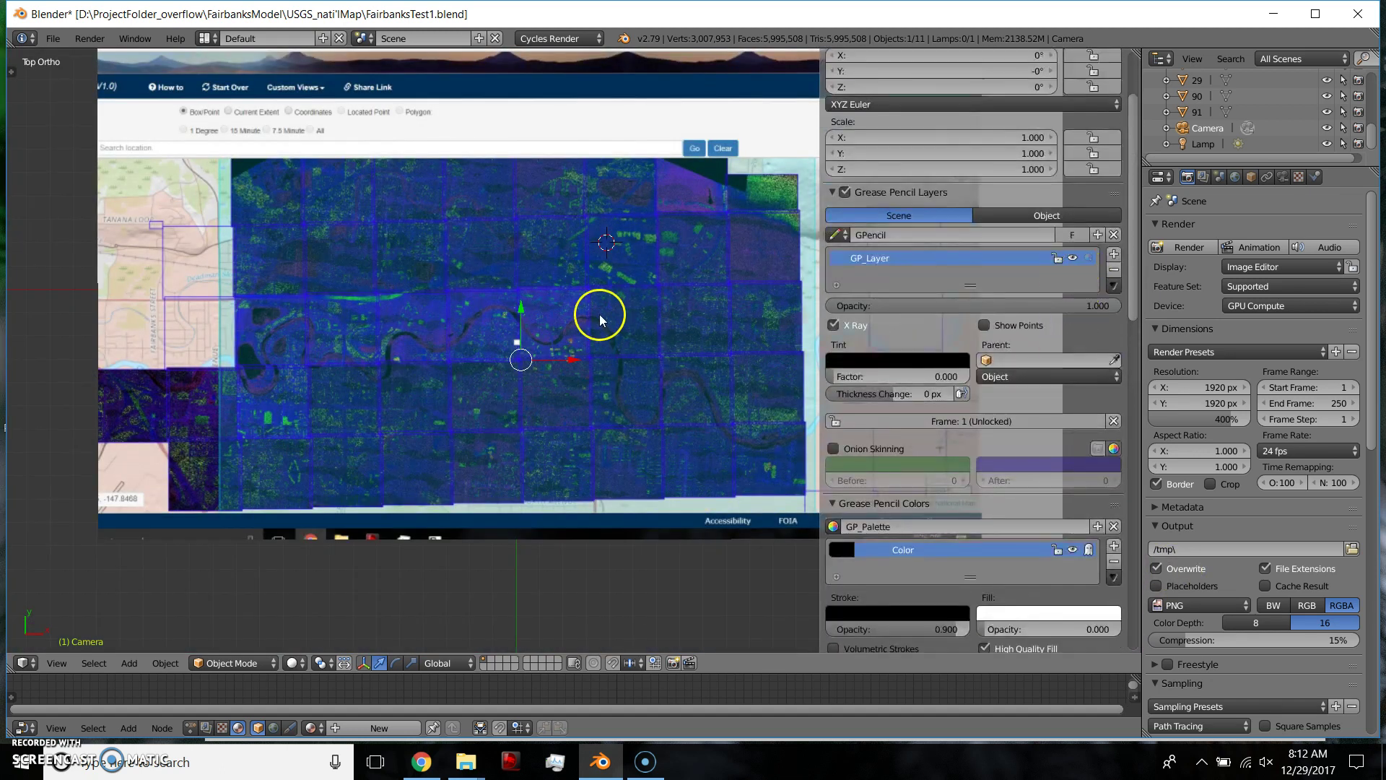
Orbit and zoom to see the labelled lidar tiles obliquely in perspective
scroll(590, 340, "down", 3)
middle_click_drag(513, 353, 594, 318)
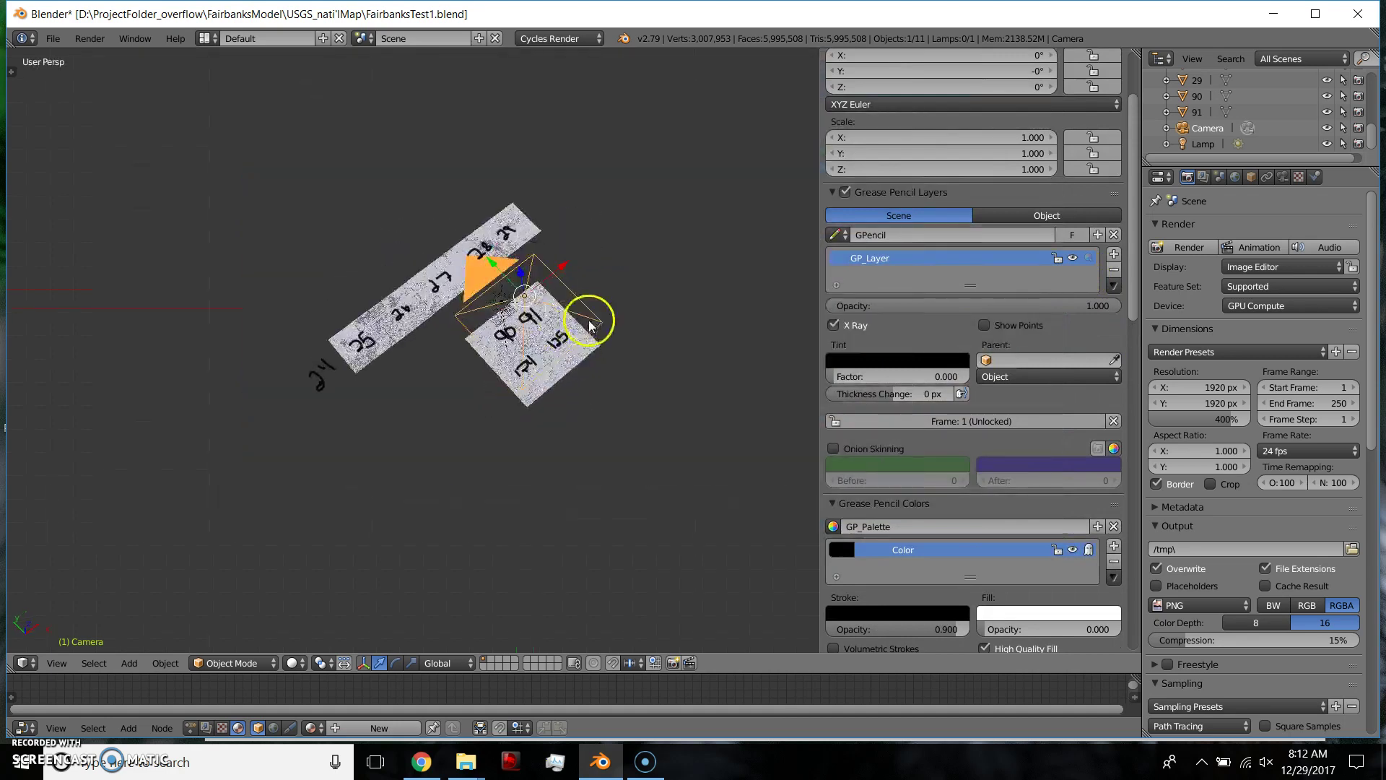
scroll(503, 363, "up", 4)
scroll(426, 365, "up", 3)
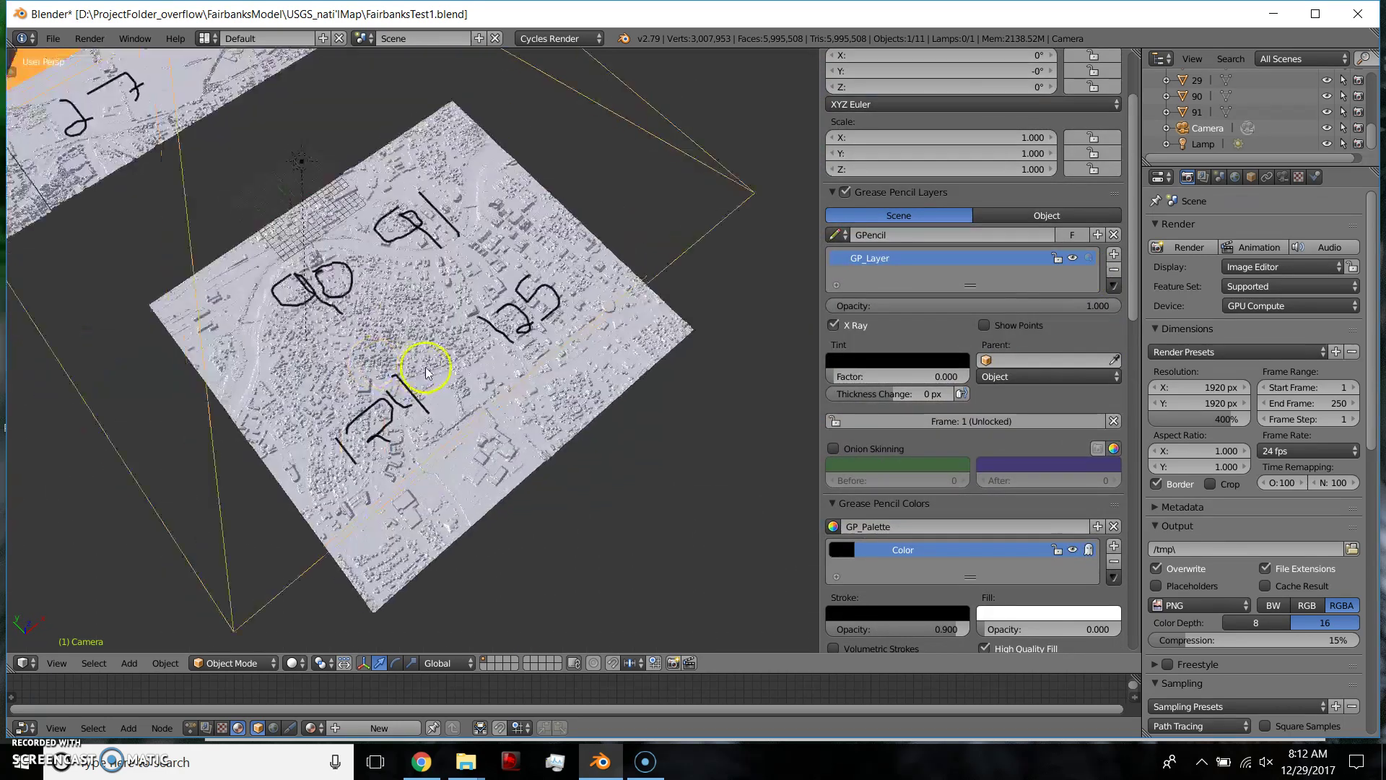
scroll(591, 383, "down", 3)
middle_click_drag(411, 349, 396, 303)
scroll(254, 357, "up", 4)
Look through the scene camera and scroll the sidebar to the Background Images settings
key("KP_0")
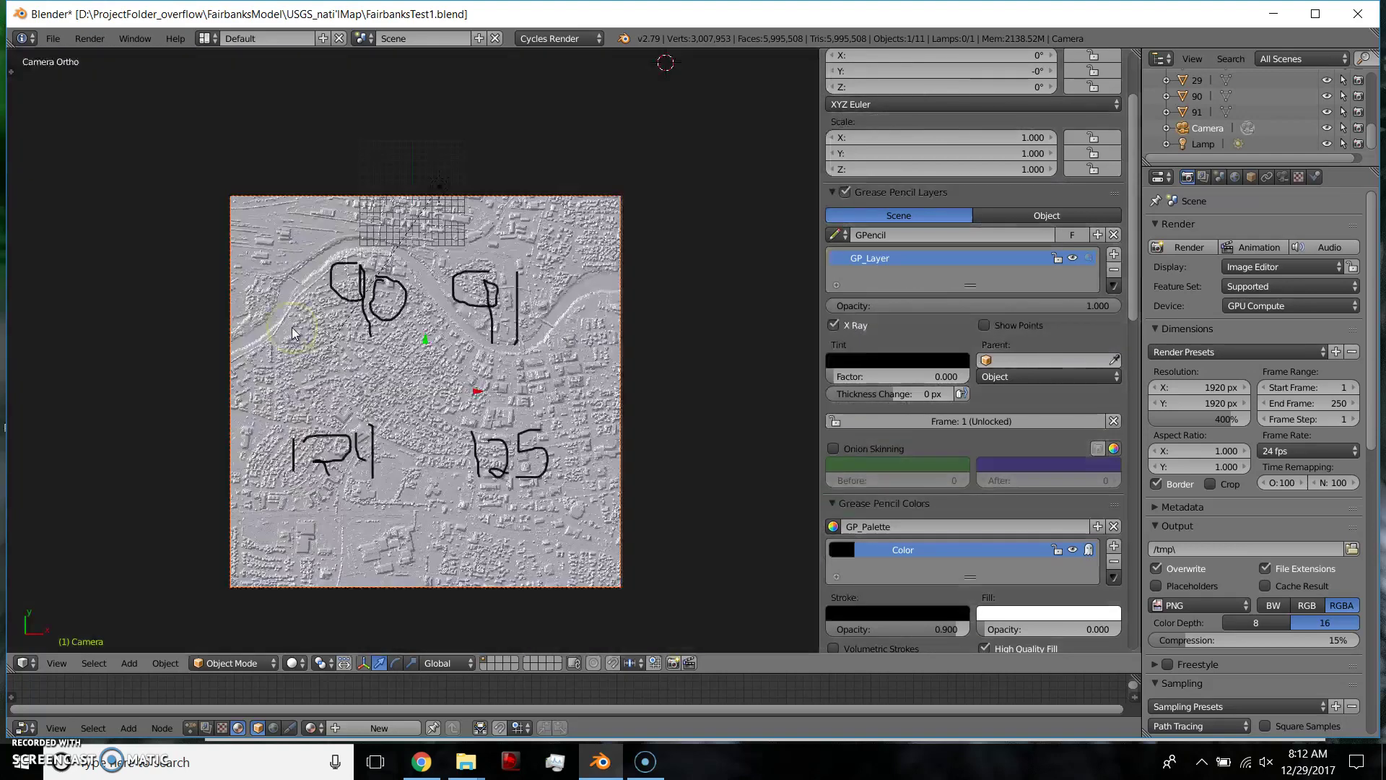
scroll(310, 332, "down", 3)
scroll(496, 229, "down", 1)
scroll(455, 250, "up", 2, "shift")
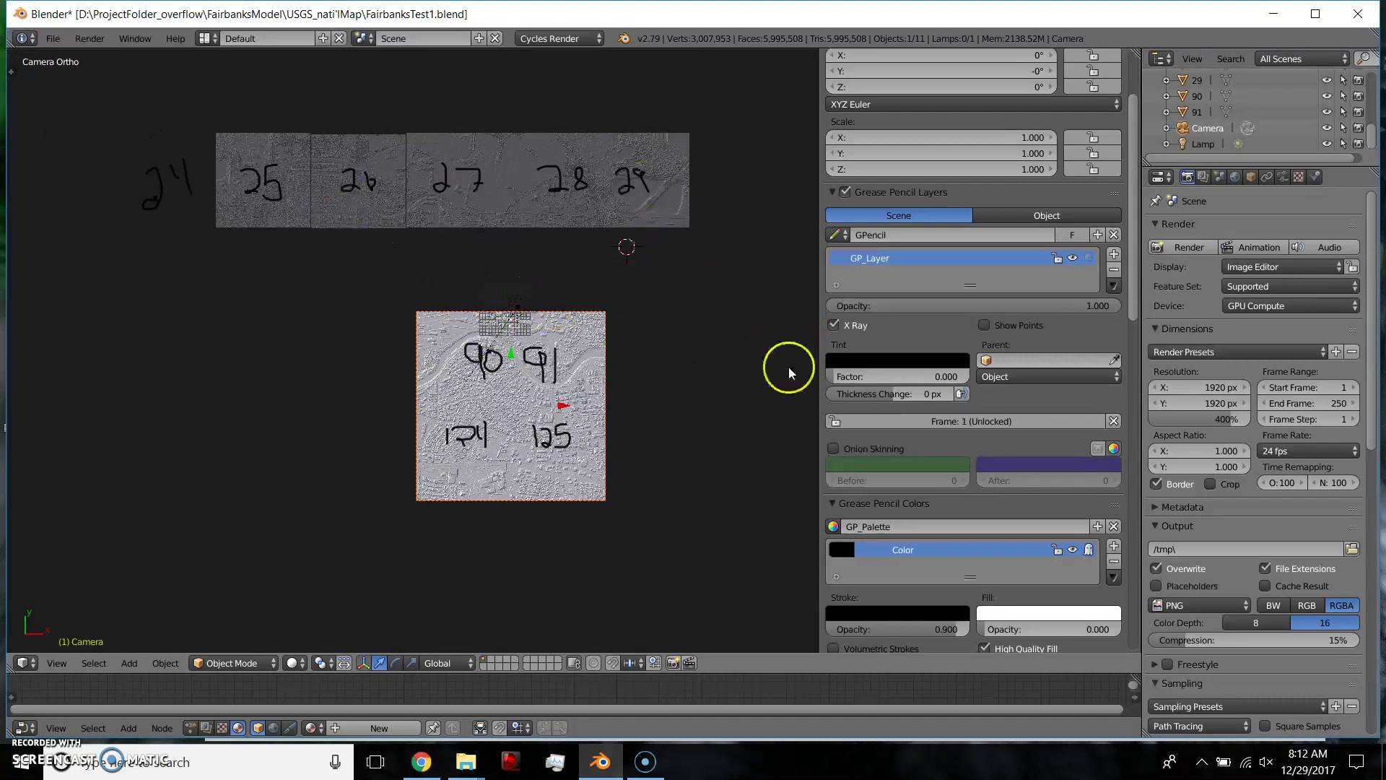
scroll(1084, 521, "down", 15)
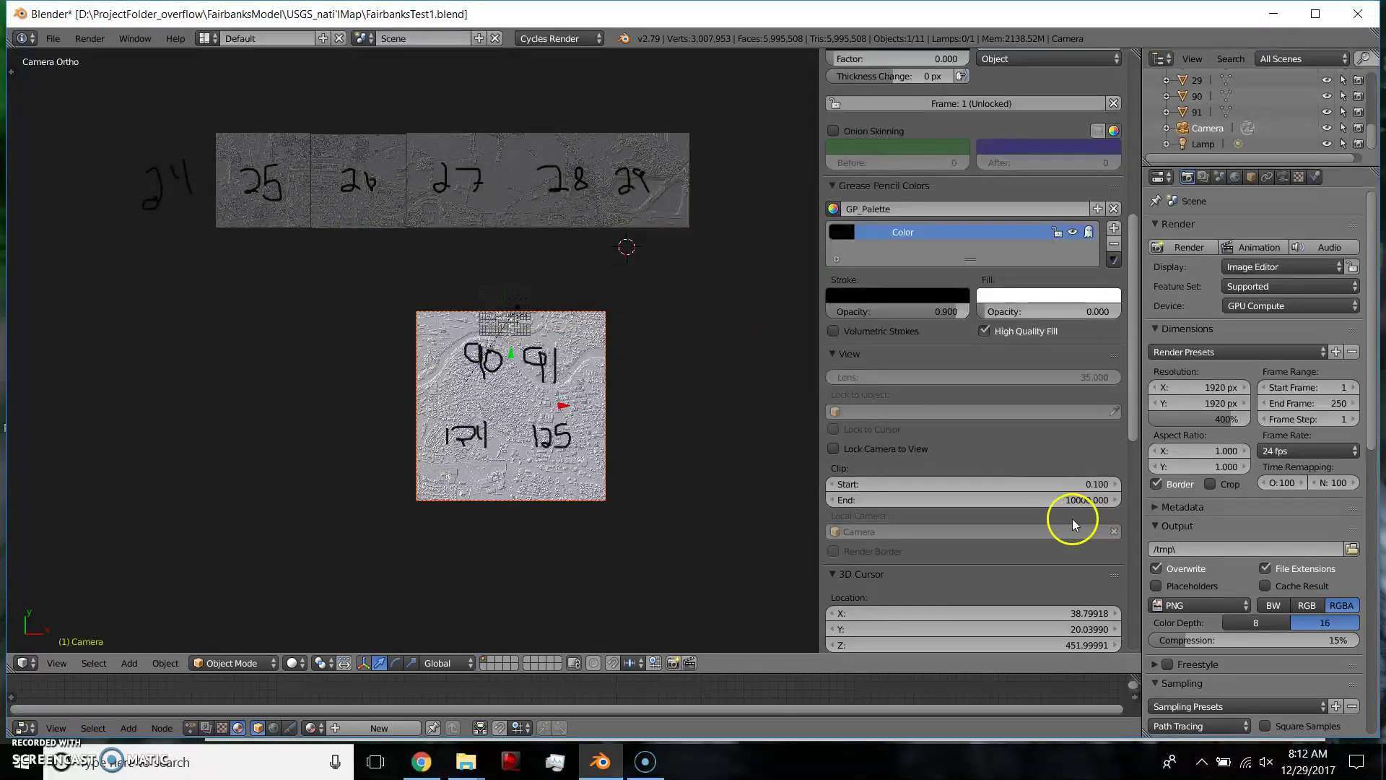
Return to top view and draw the reference map behind the tiles instead of in front
scroll(1022, 546, "down", 6)
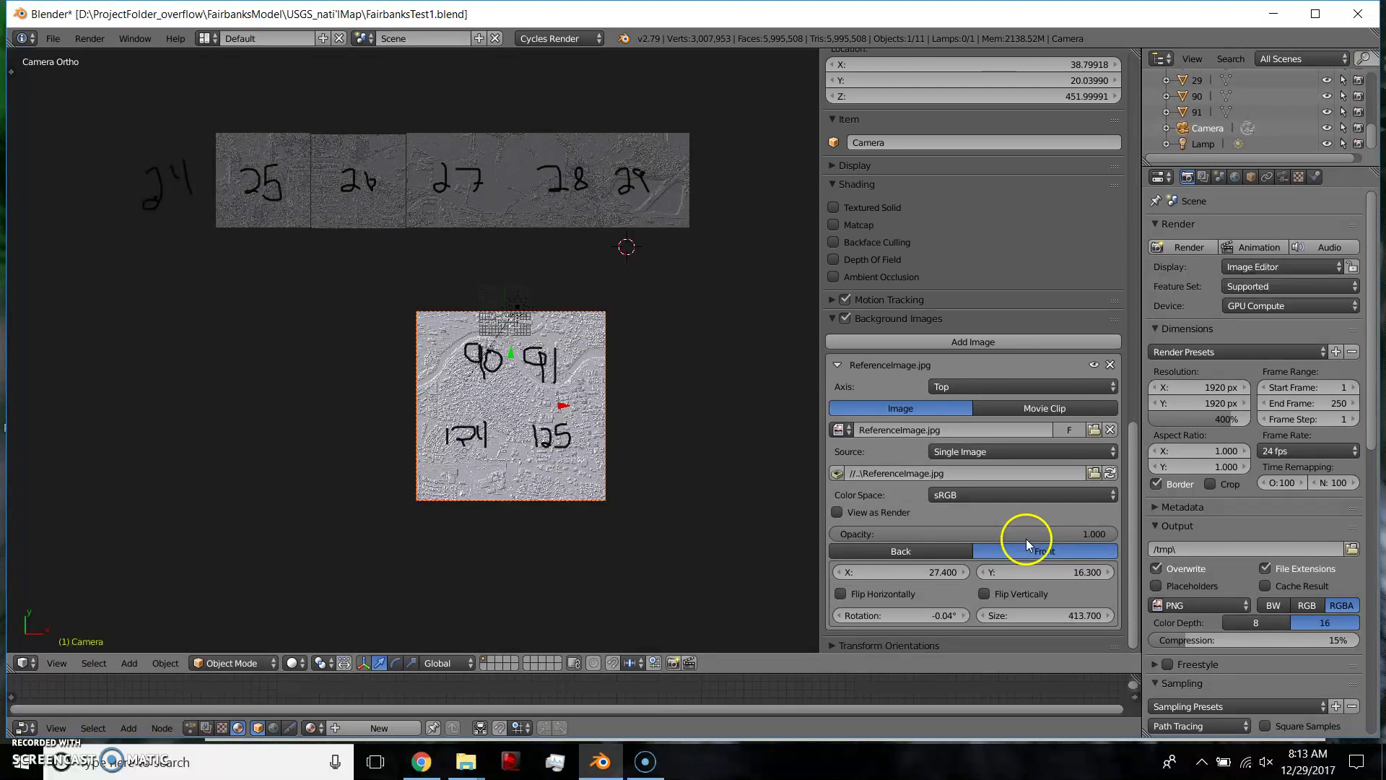
key("KP_7")
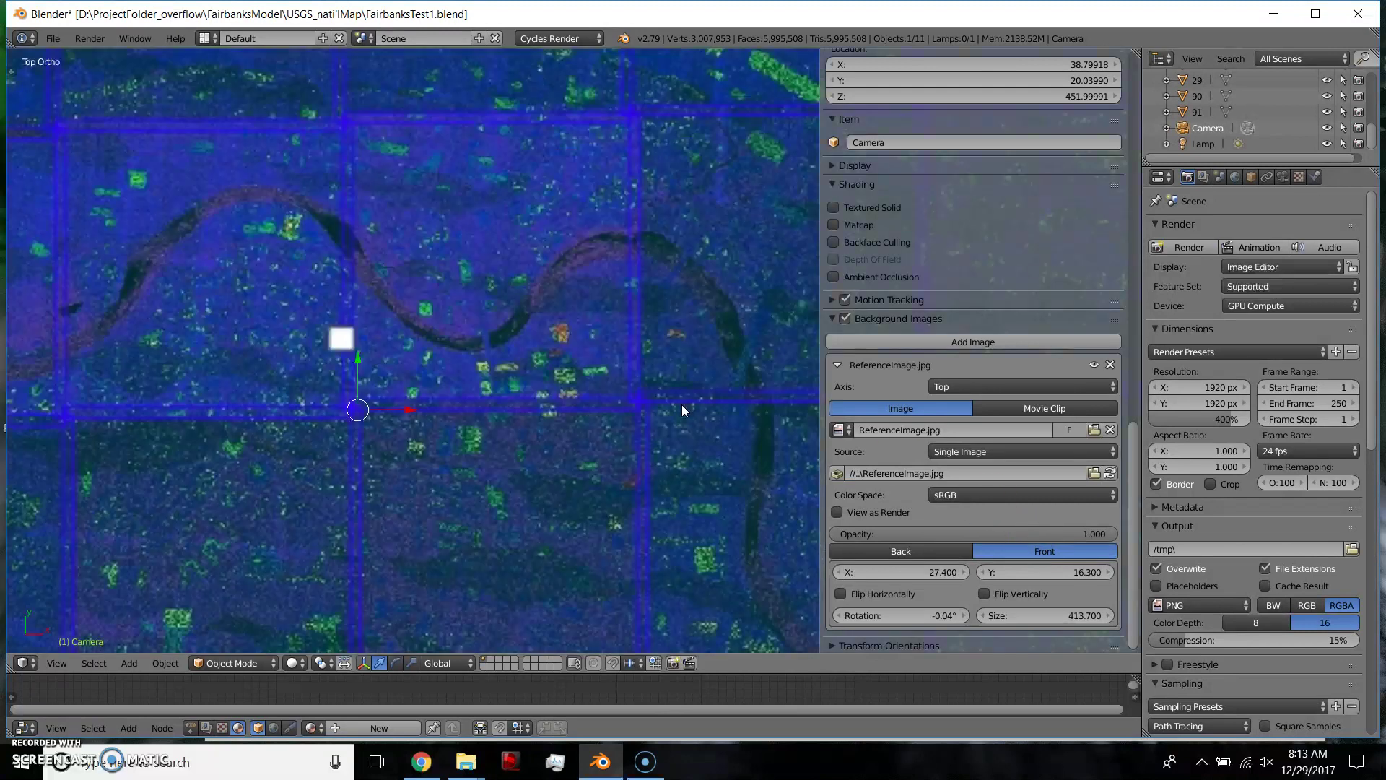
scroll(682, 404, "down", 4)
scroll(1006, 470, "up", 4)
scroll(1074, 497, "down", 4)
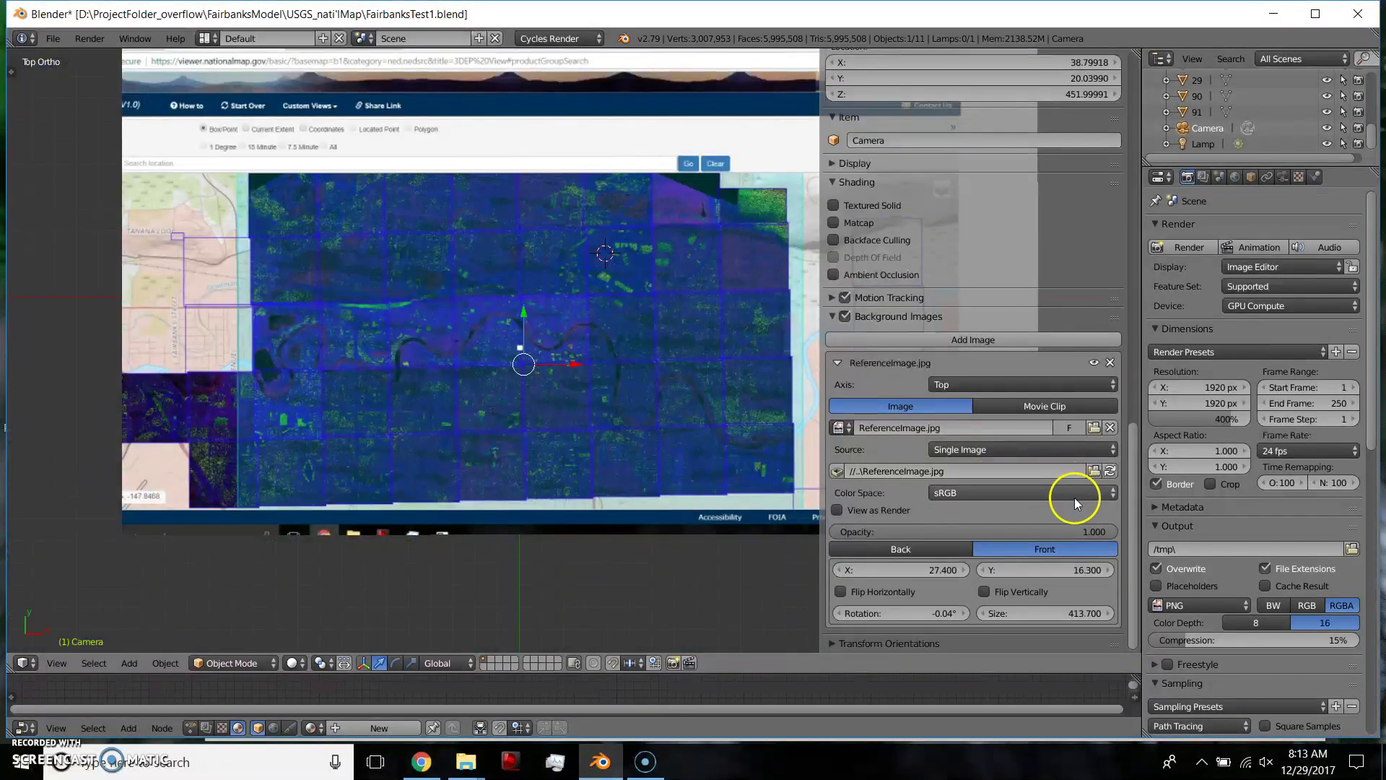
left_click(915, 551)
scroll(505, 301, "up", 2)
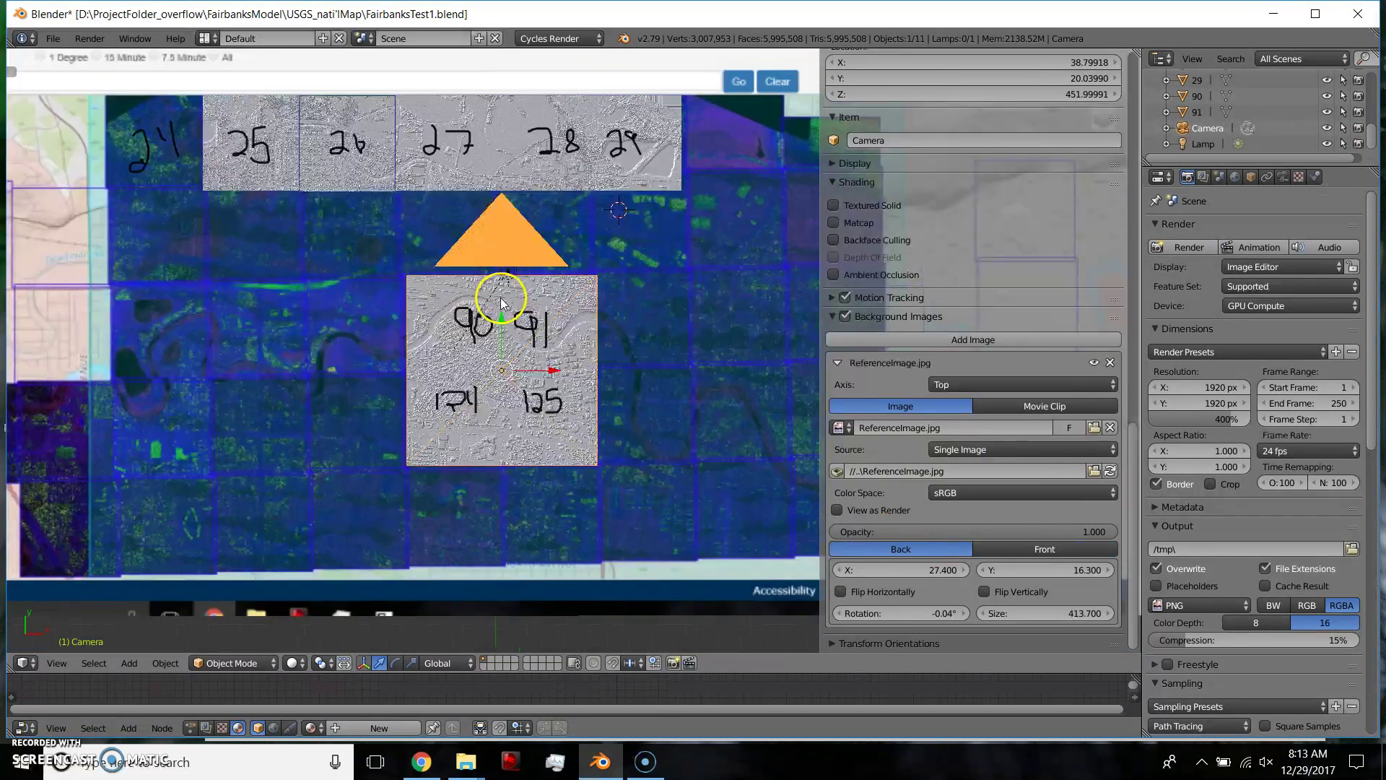
scroll(459, 318, "up", 2)
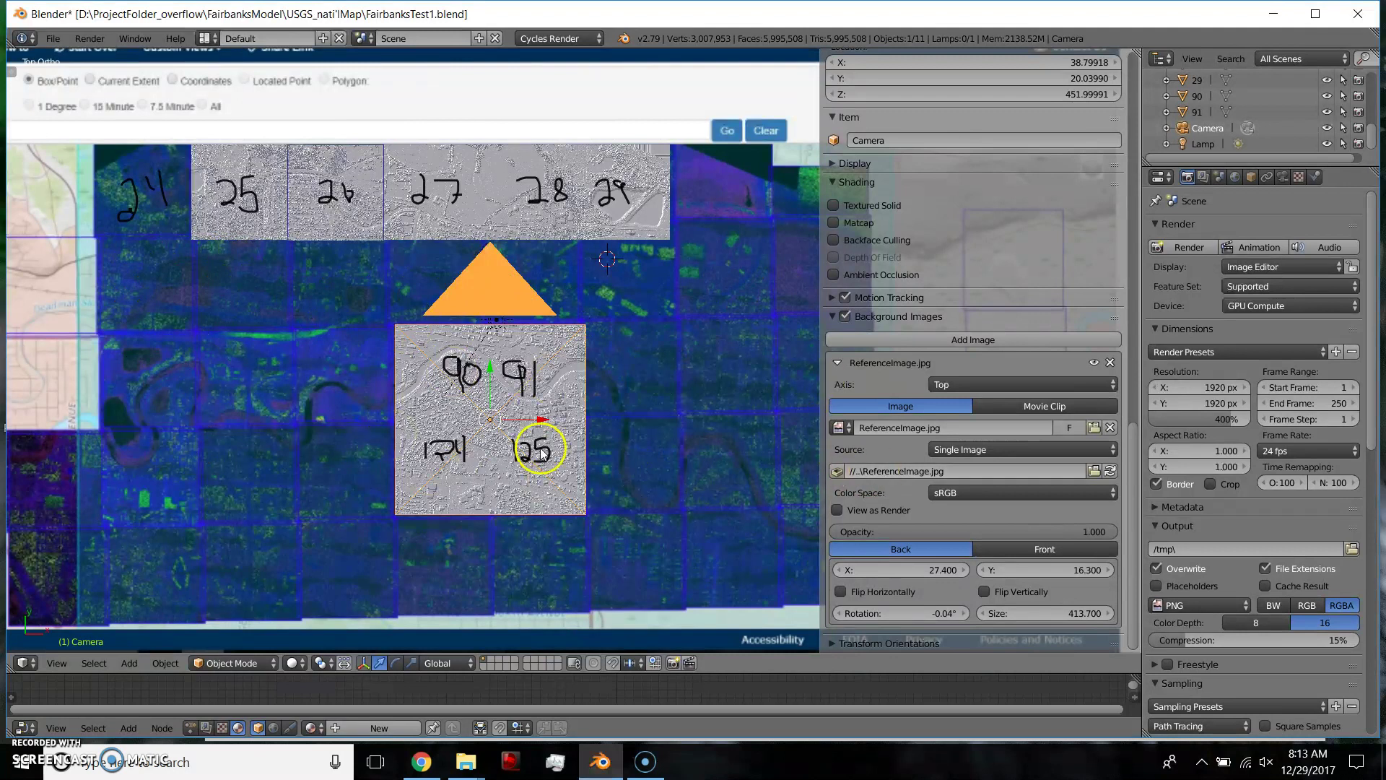
scroll(538, 442, "up", 1)
scroll(531, 403, "up", 1)
scroll(529, 406, "up", 2)
Select tile 91, try moving it twice without committing, and orbit to a perspective view
right_click(570, 424)
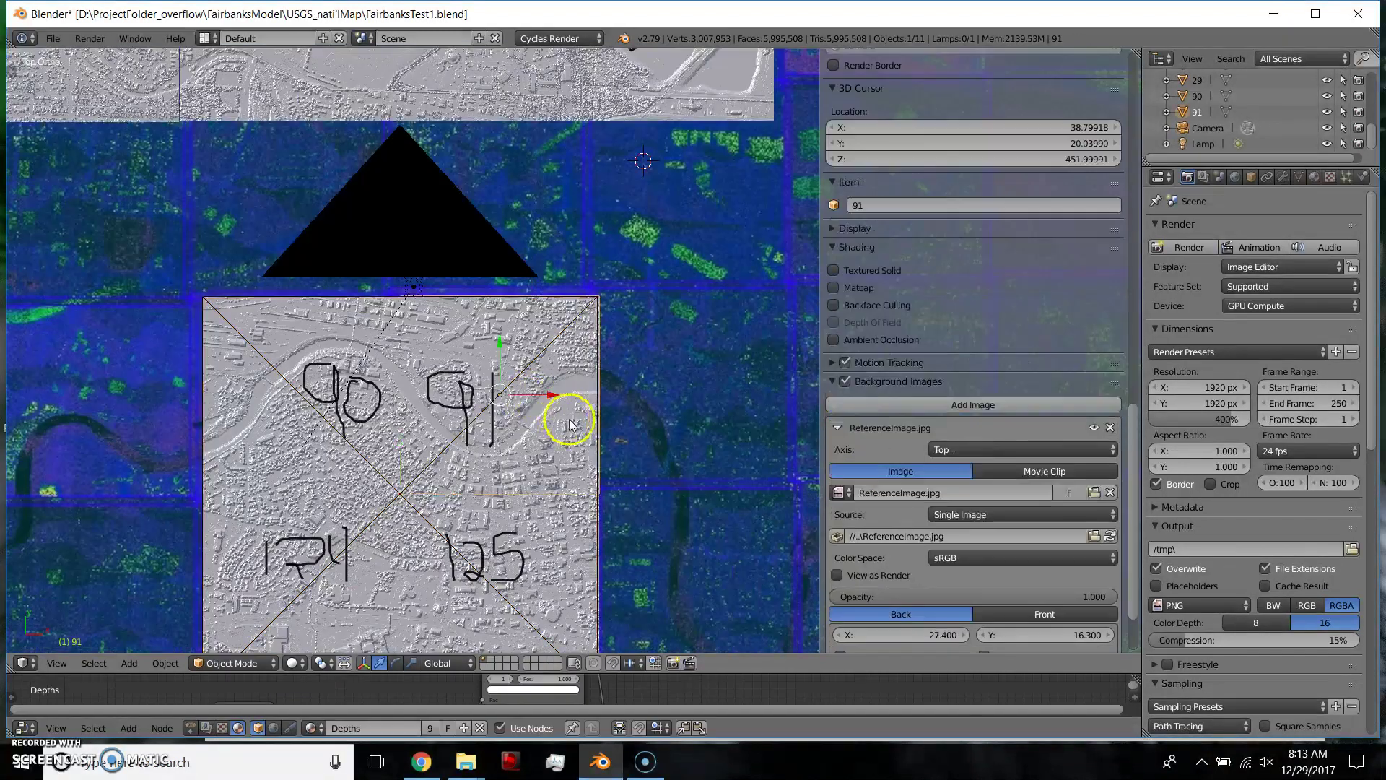
key("g")
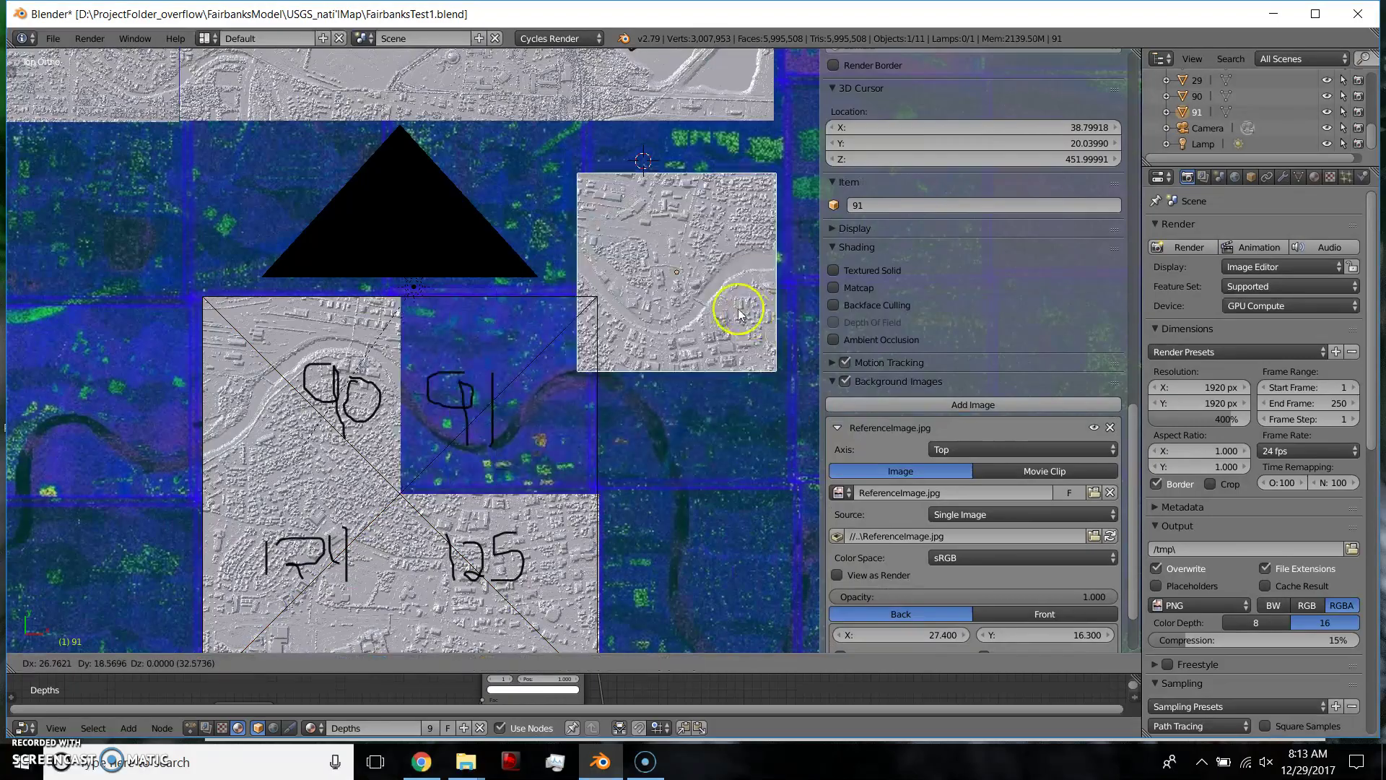
right_click(570, 509)
scroll(570, 509, "up", 6)
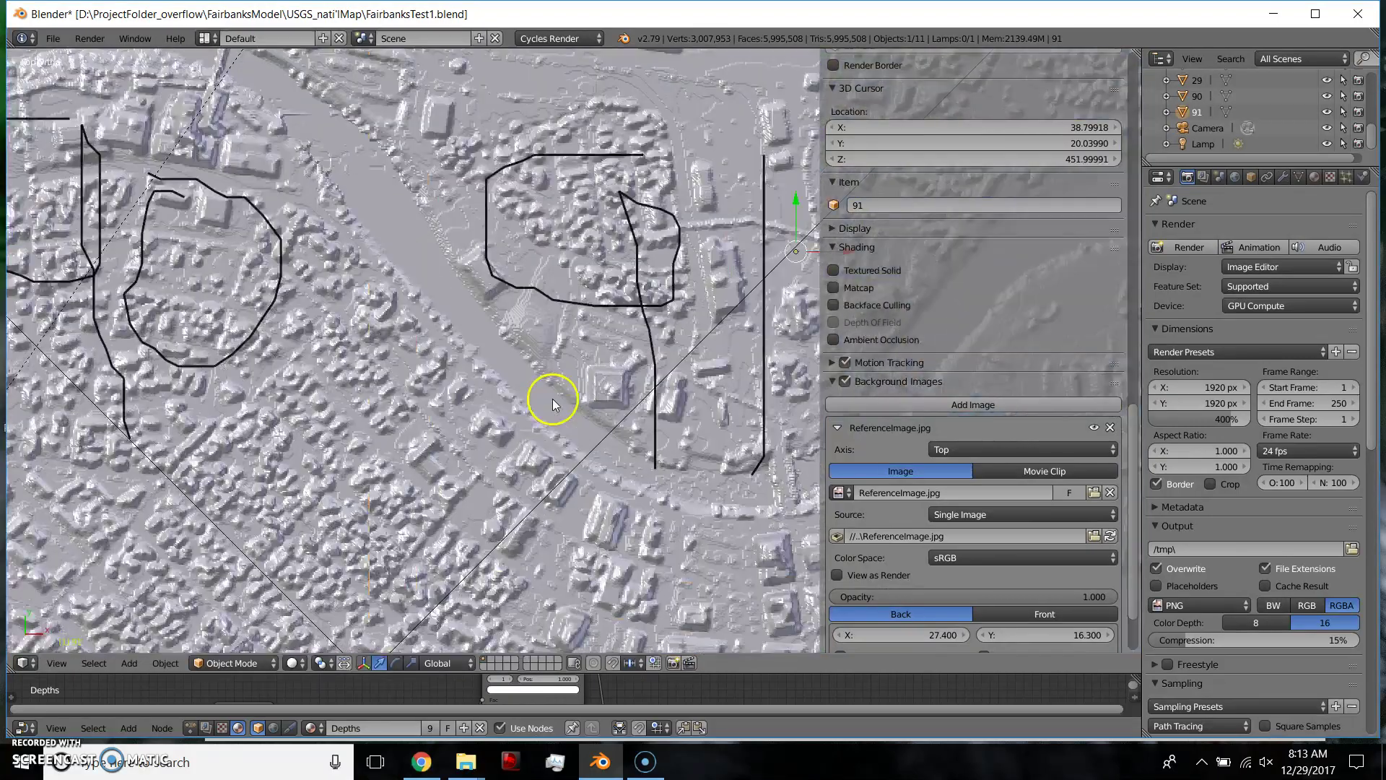
key("g")
right_click(662, 386)
scroll(588, 362, "down", 5)
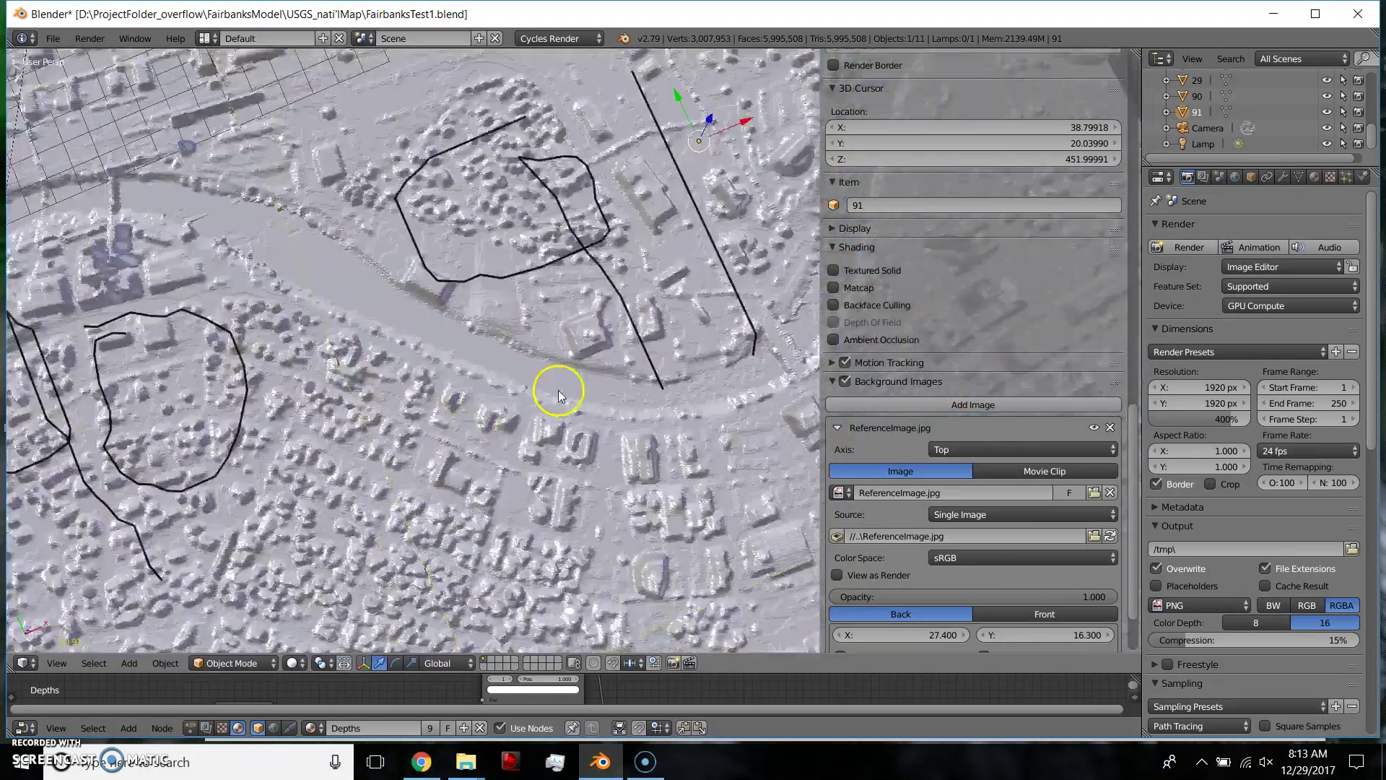
middle_click_drag(557, 392, 645, 350)
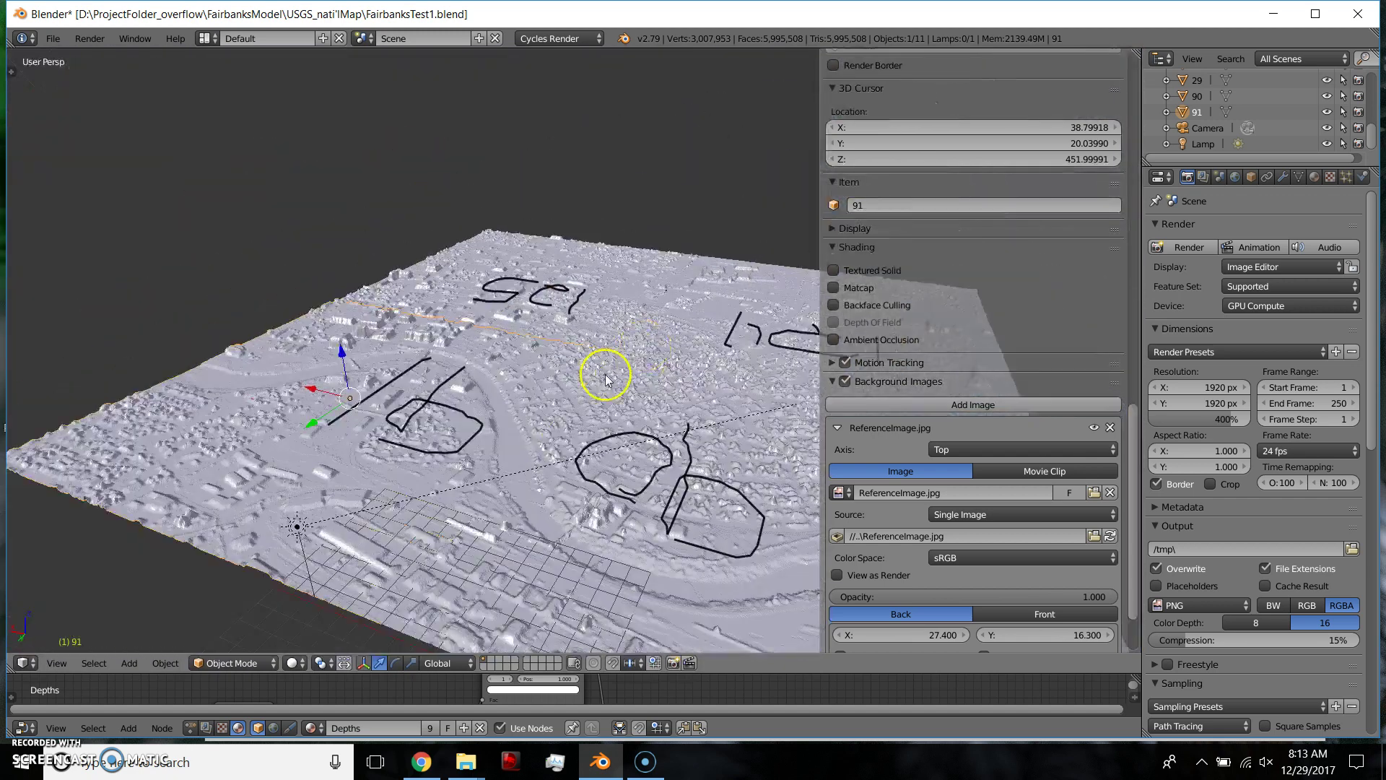
Switch to Rendered shading to preview tile 91's grayscale relief, then enlarge and center the Depths node editor
key("shift+z")
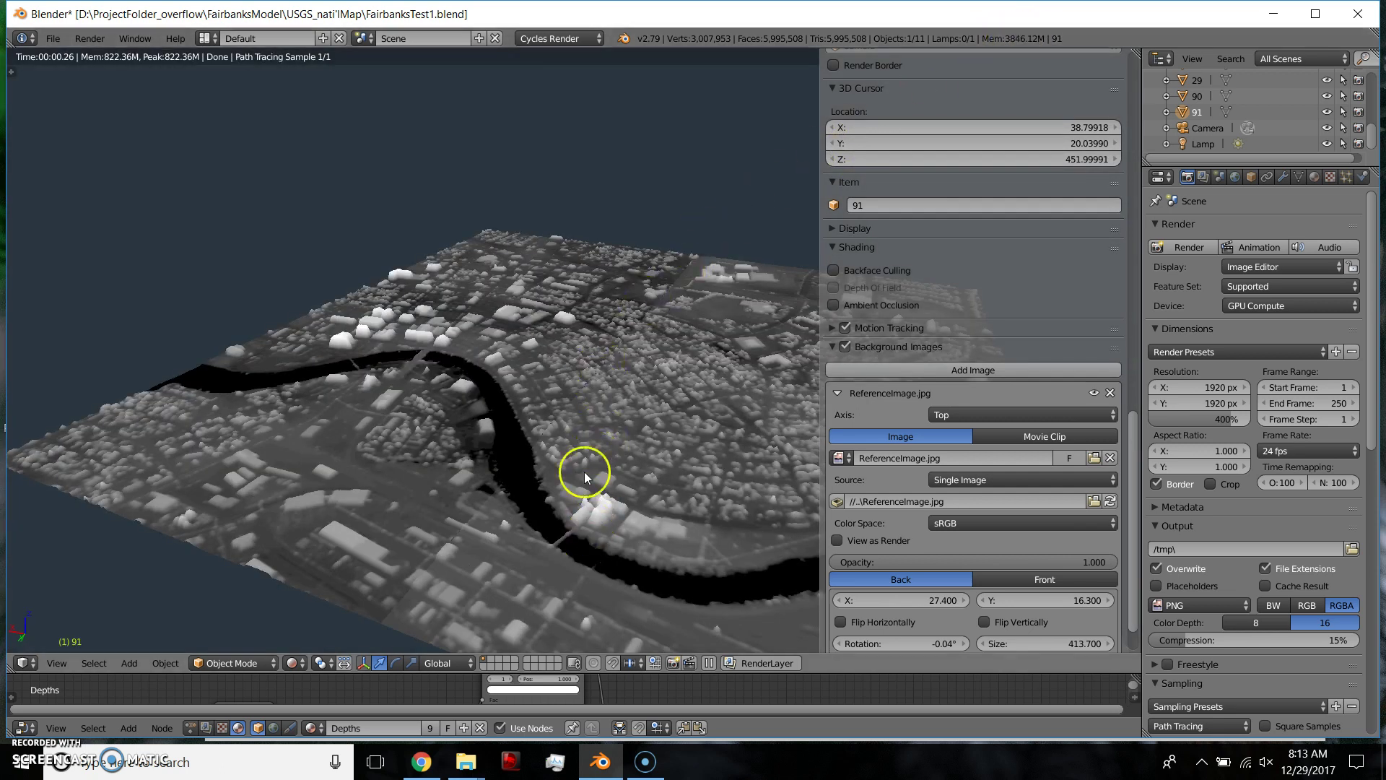
middle_click_drag(543, 497, 523, 462)
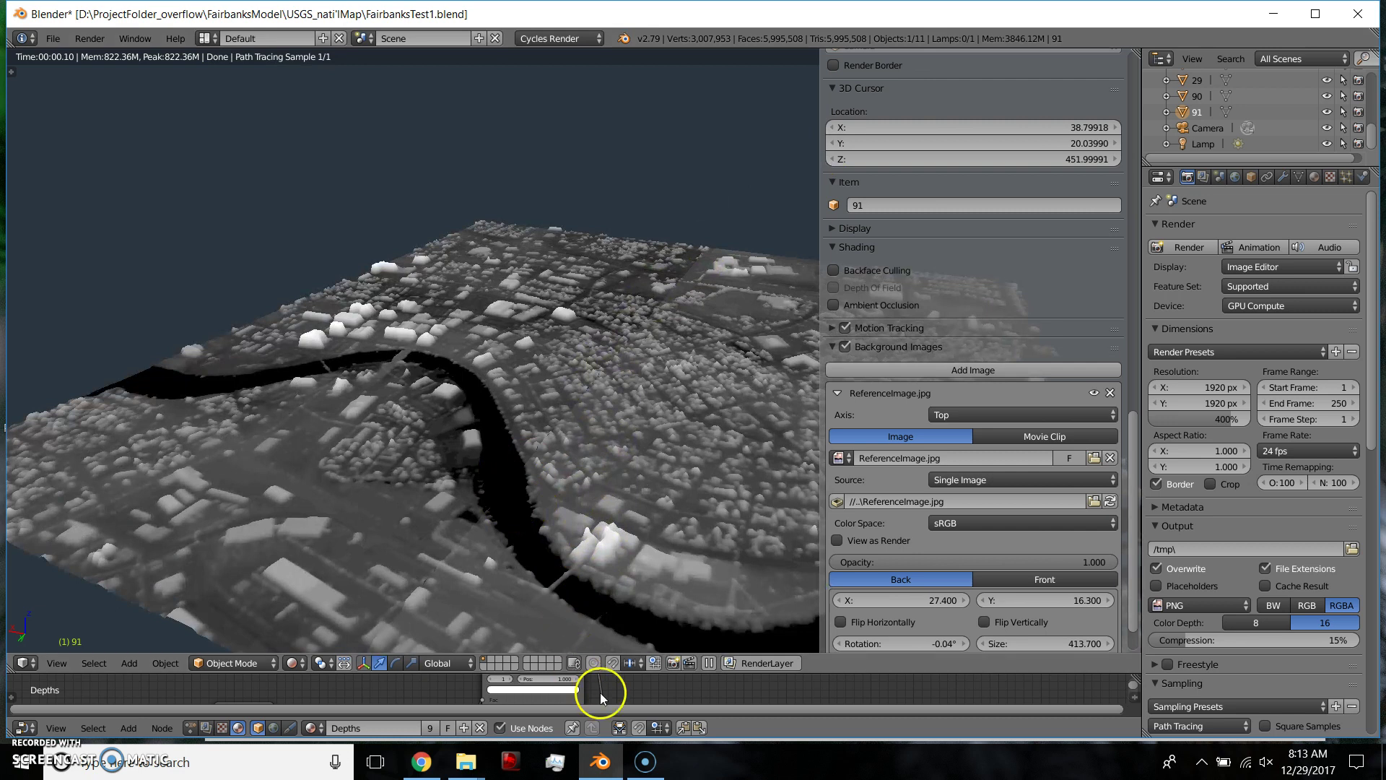
left_click_drag(624, 676, 610, 479)
middle_click_drag(501, 641, 533, 634)
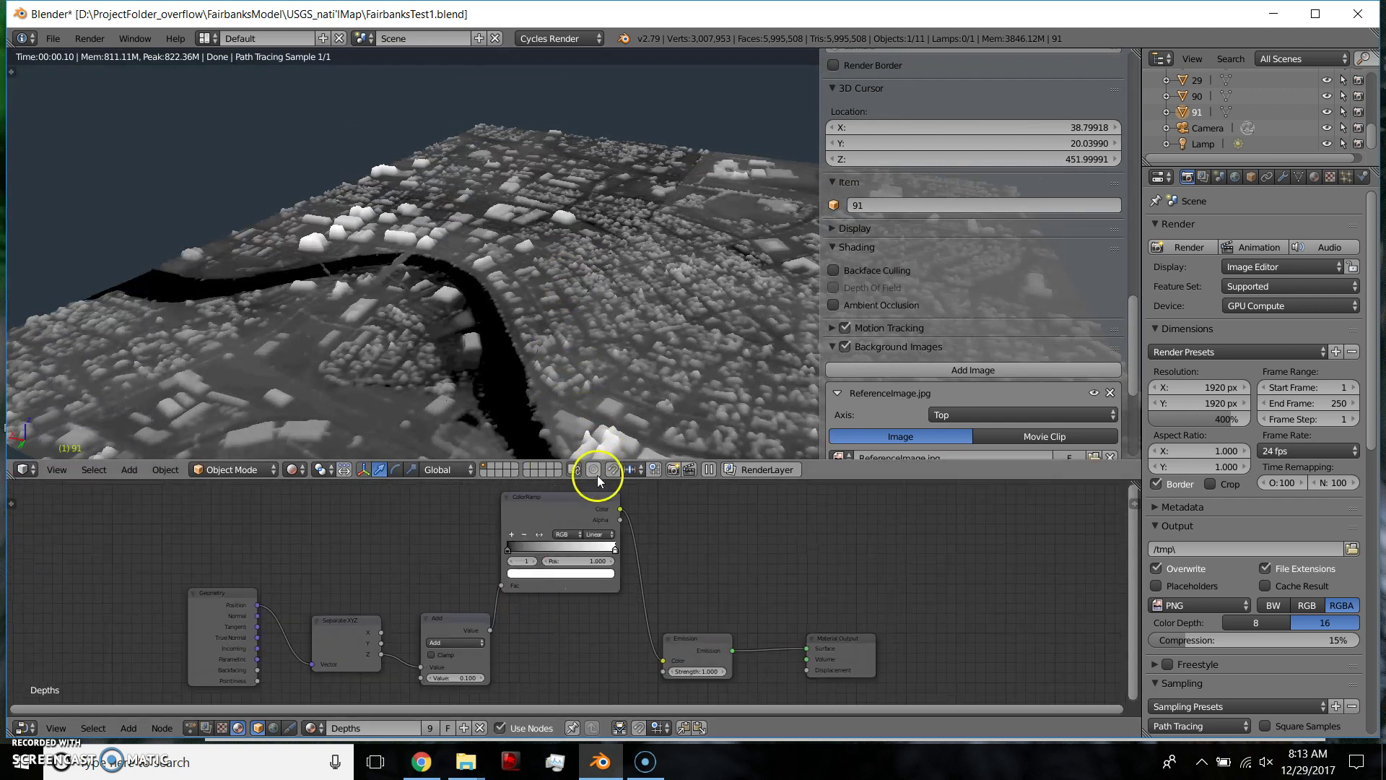
Maximize the node editor to zoom in on the Depths material nodes, then restore the layout
key("ctrl+Up")
scroll(437, 504, "up", 2)
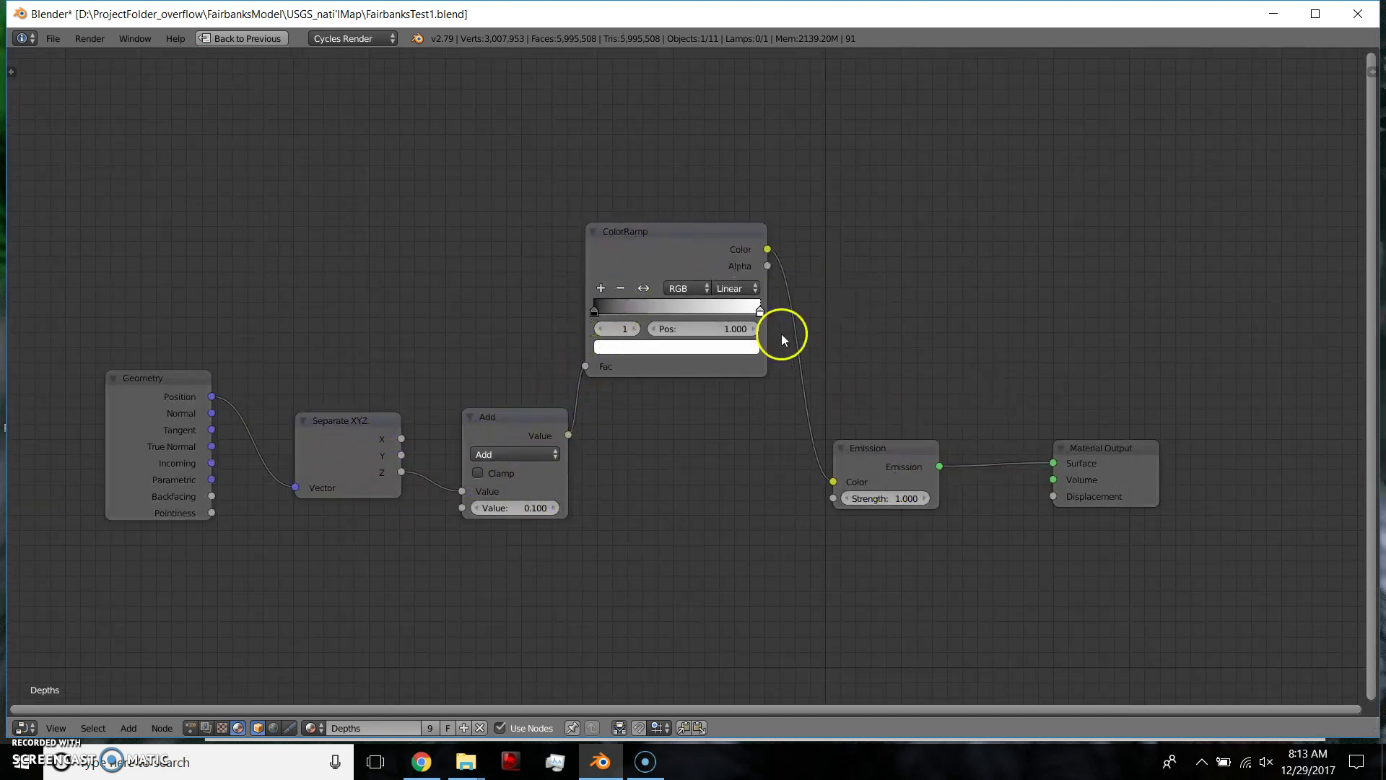
key("ctrl+Up")
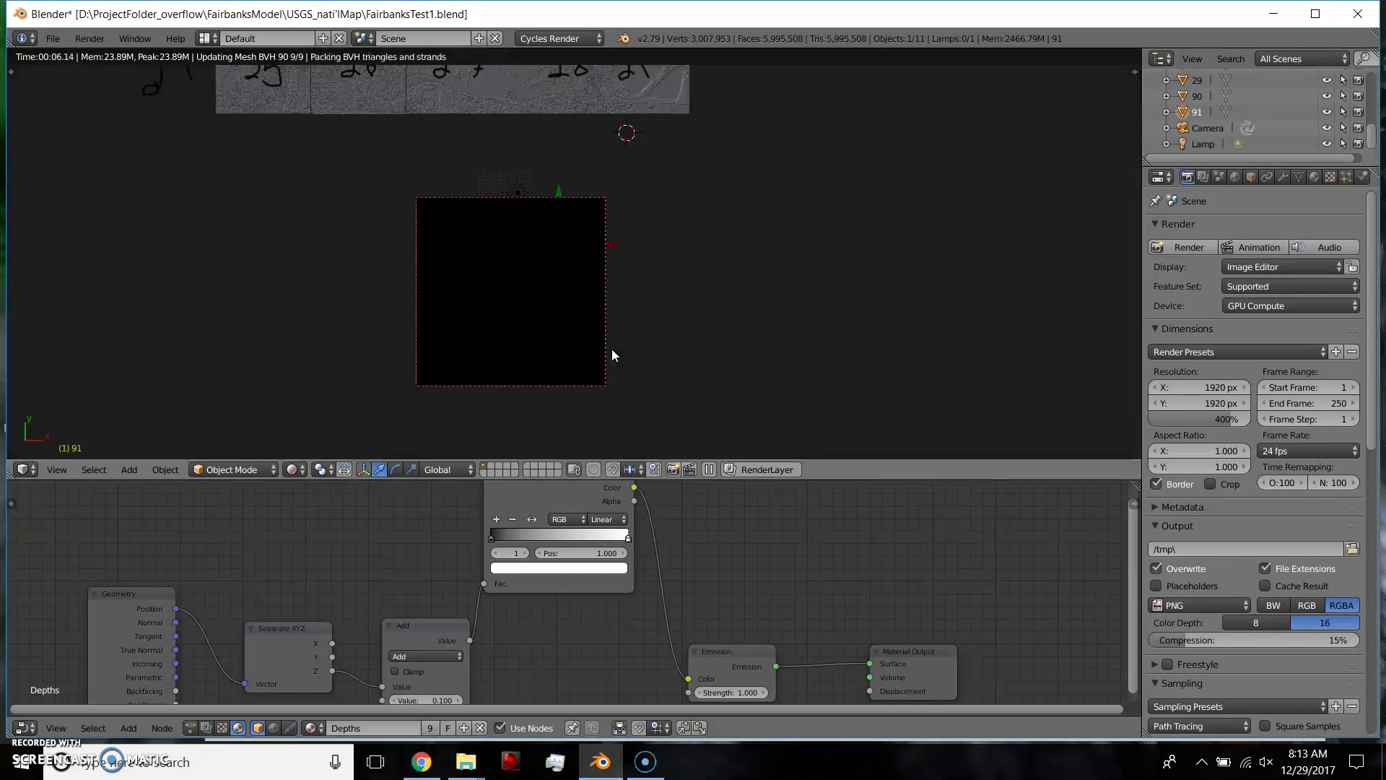
Zoom the rendered camera view until the camera frame fills the viewport with the height map
middle_click_drag(612, 349, 632, 303, "ctrl")
middle_click_drag(590, 230, 723, 220, "ctrl")
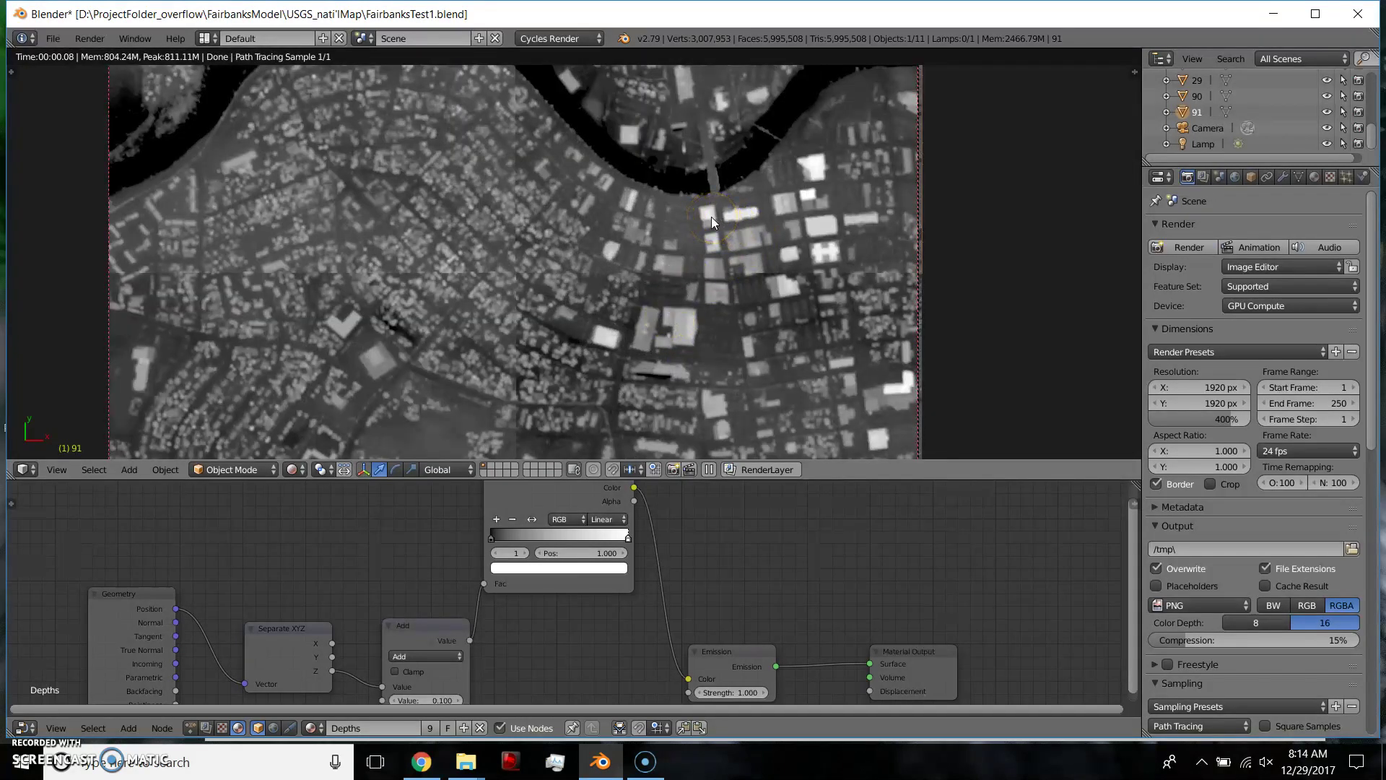
middle_click_drag(712, 221, 708, 220, "ctrl")
middle_click_drag(653, 294, 689, 296, "ctrl")
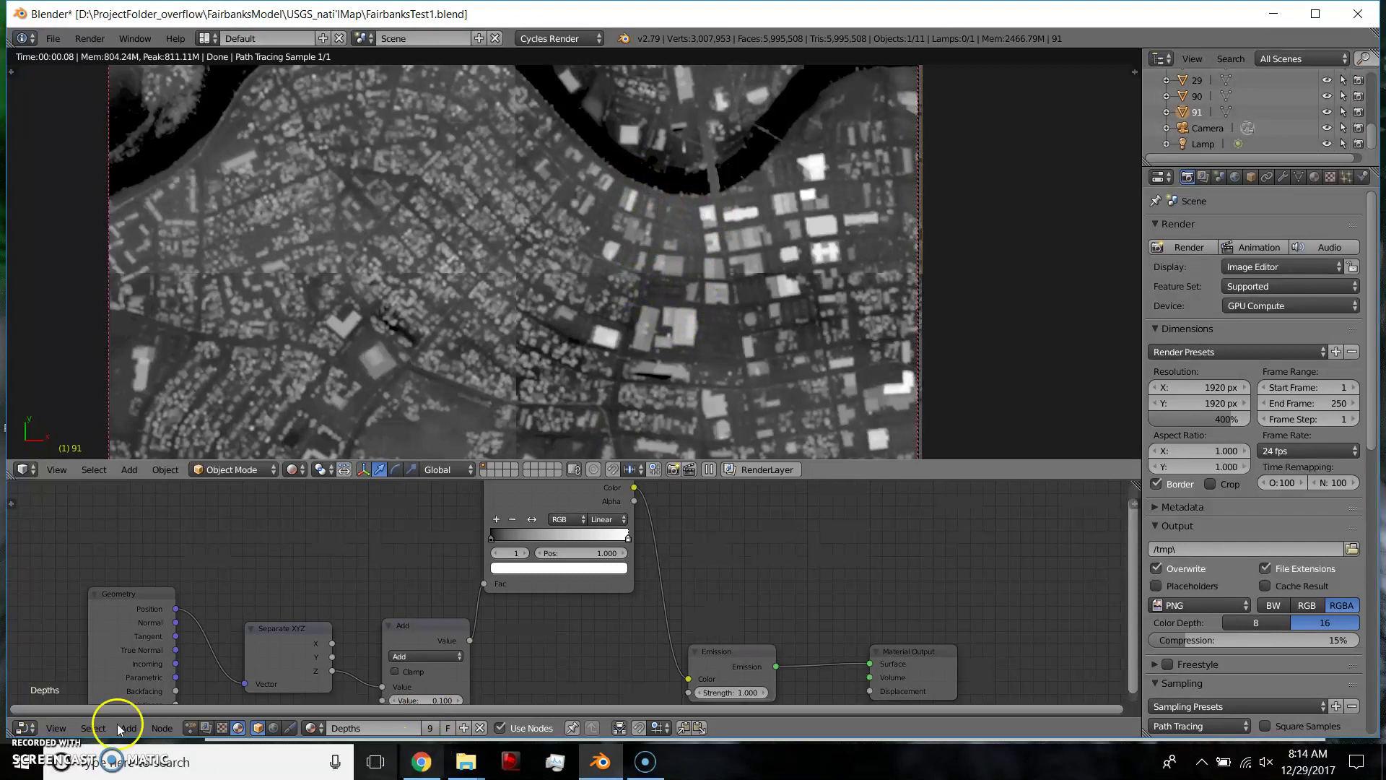